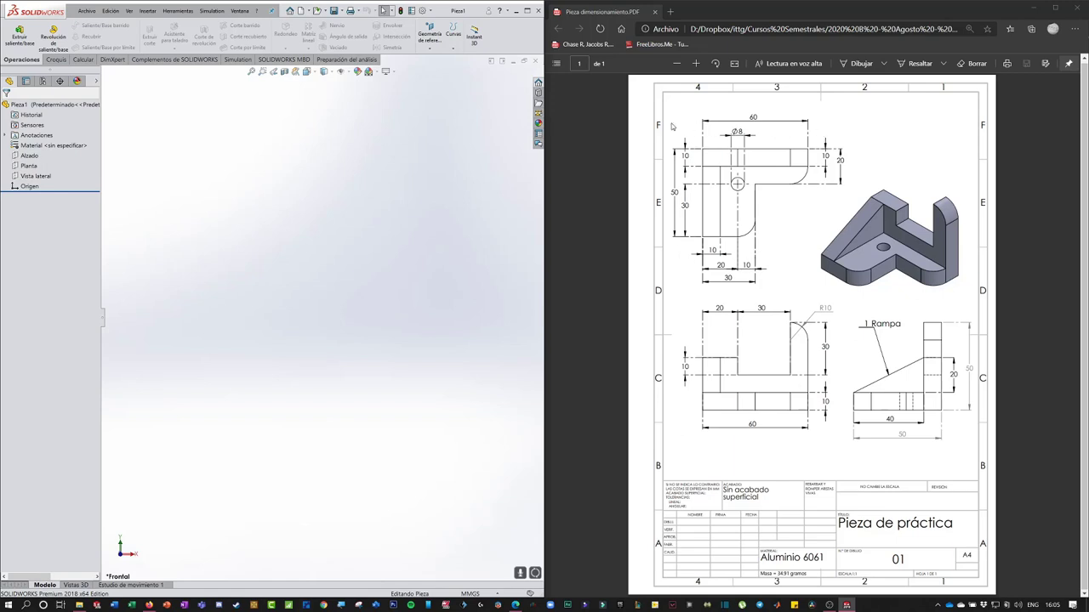
Turn the view normal to the Planta top plane and show the Croquis sketching tools.
{"action": "left_click", "coordinate": [32, 168]}
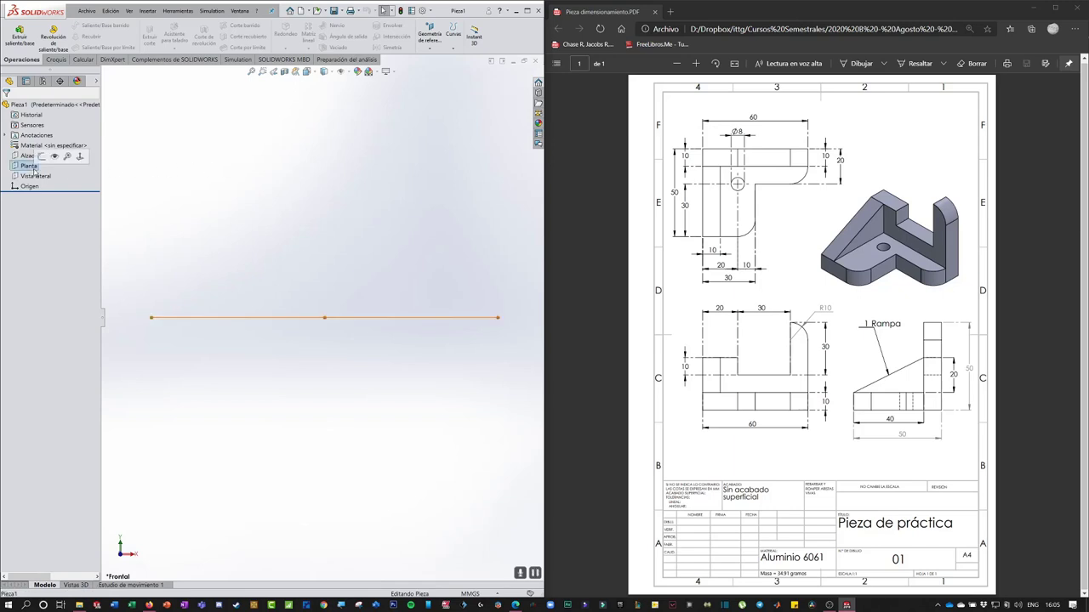
{"action": "left_click", "coordinate": [80, 158]}
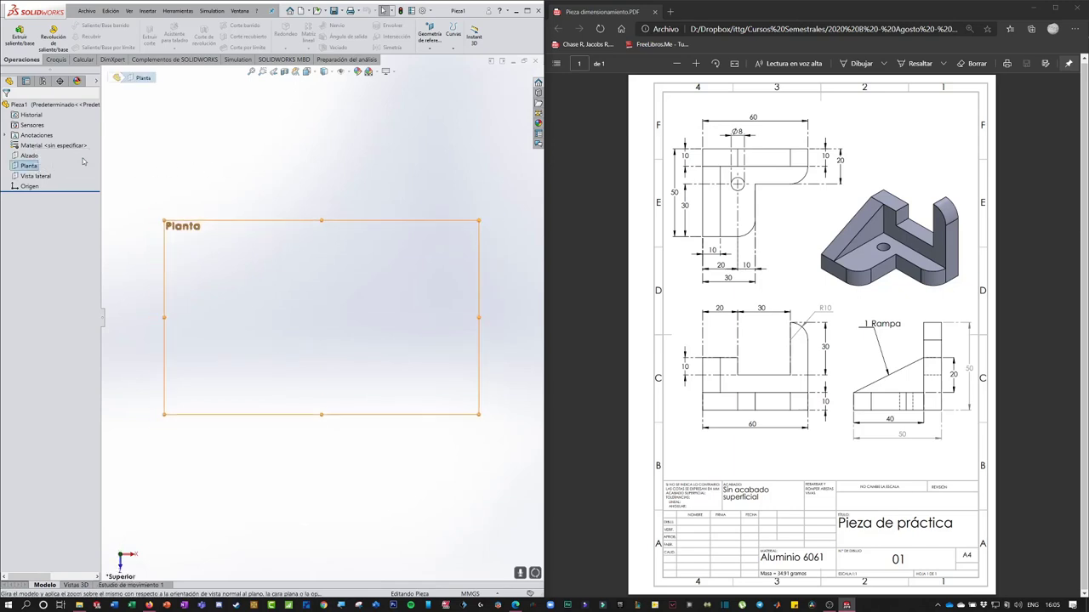
{"action": "left_click", "coordinate": [111, 176]}
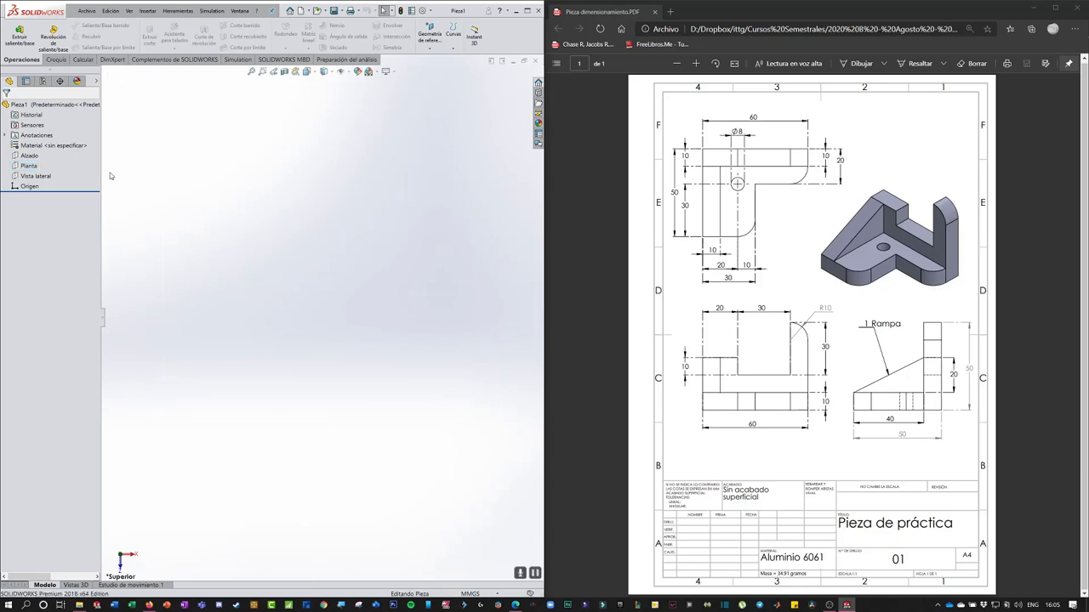
{"action": "right_click", "coordinate": [34, 166]}
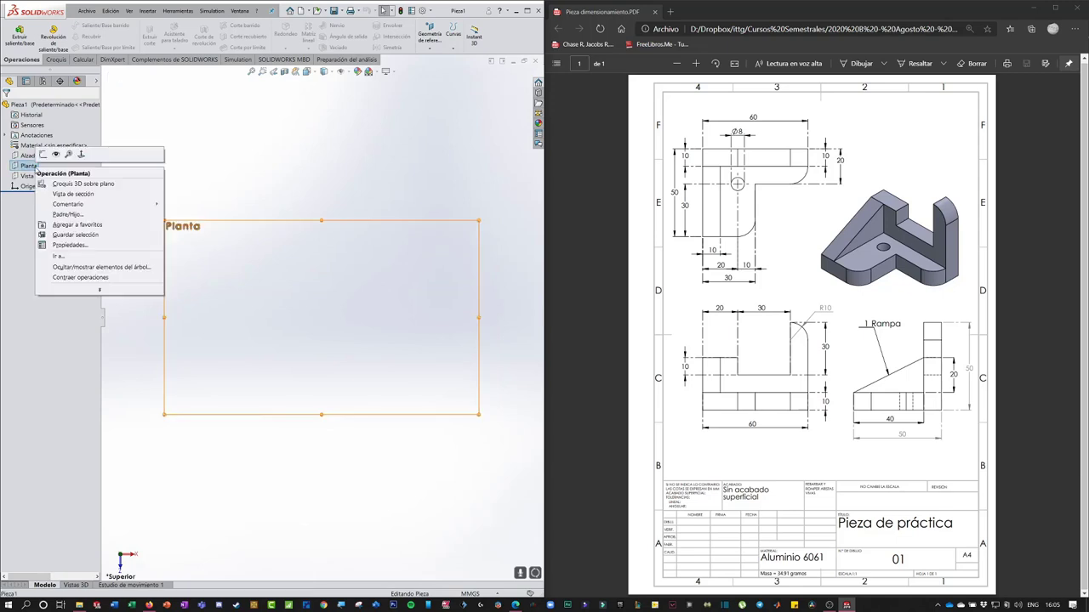
{"action": "left_click", "coordinate": [81, 154]}
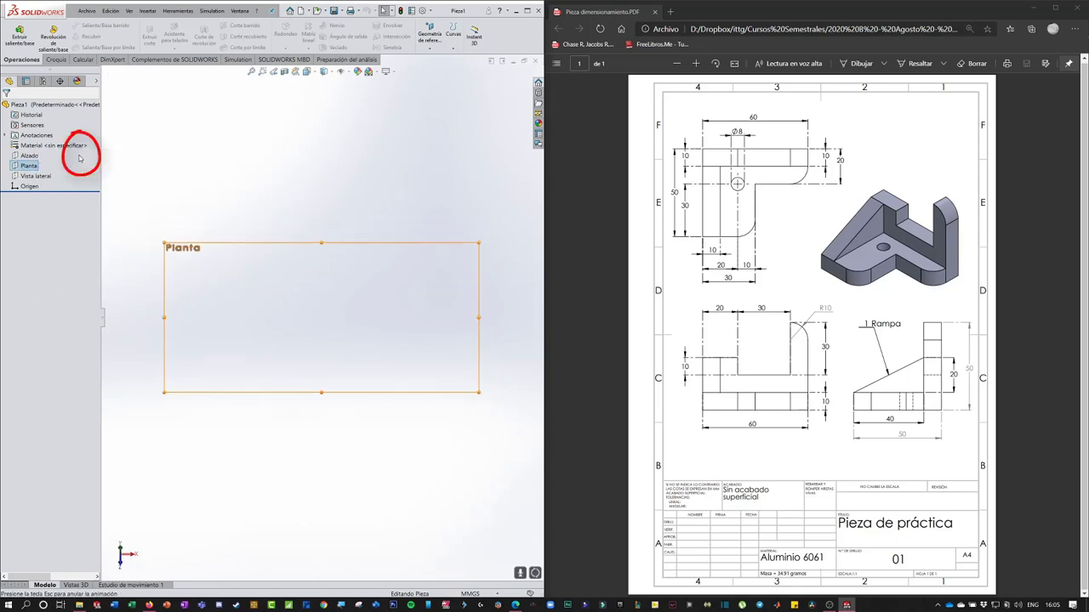
{"action": "right_click", "coordinate": [32, 166]}
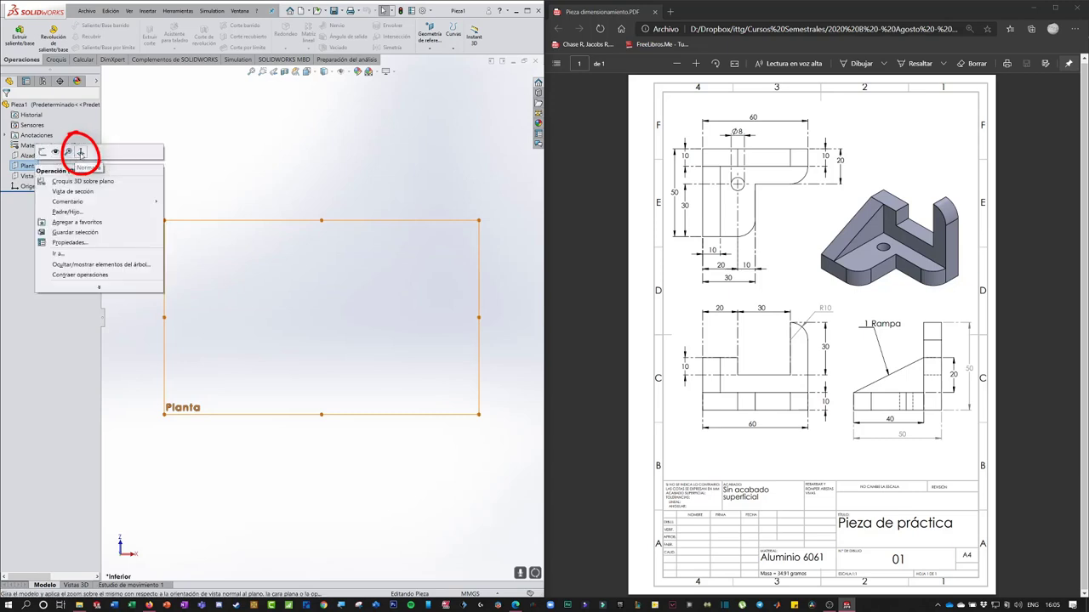
{"action": "left_click", "coordinate": [81, 156]}
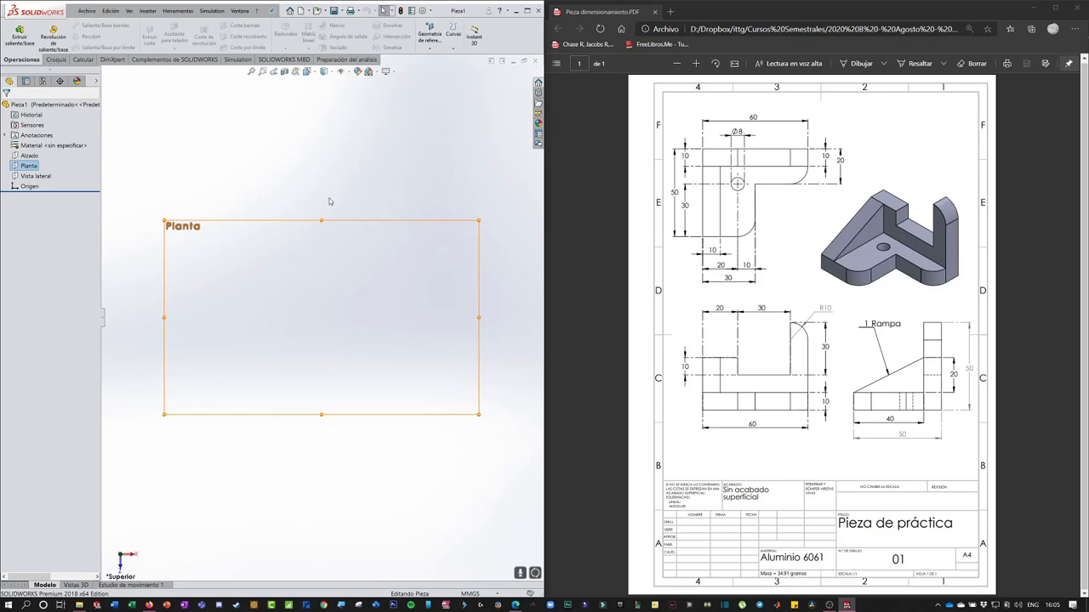
{"action": "left_click", "coordinate": [58, 60]}
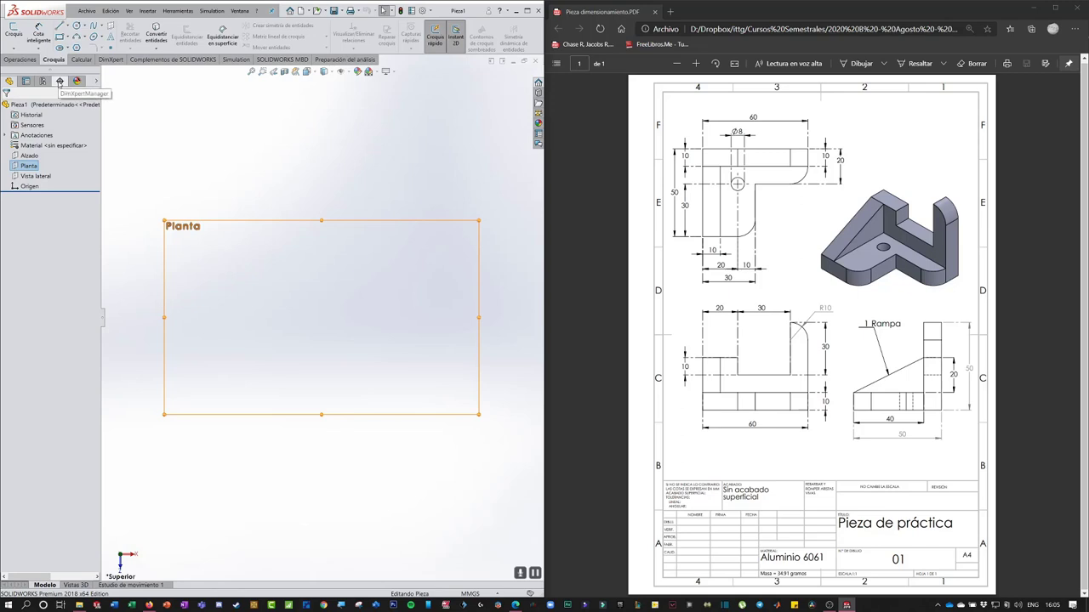
Open Croquis1 on the Planta plane and start the Line tool.
{"action": "left_click", "coordinate": [13, 34]}
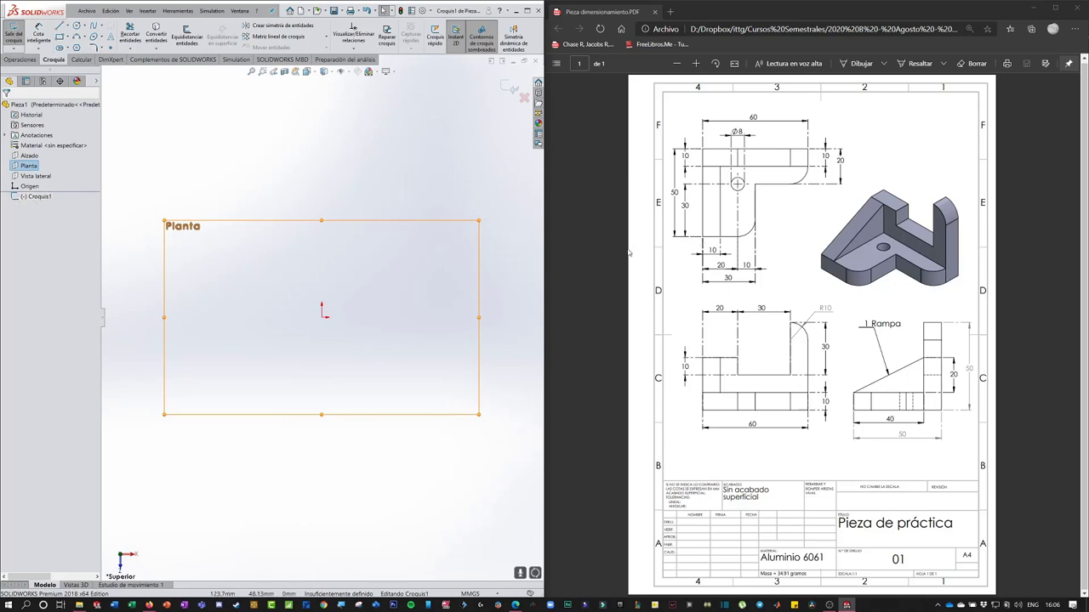
{"action": "mouse_move", "coordinate": [672, 202]}
{"action": "left_mouse_down"}
{"action": "mouse_move", "coordinate": [813, 136]}
{"action": "mouse_move", "coordinate": [766, 92]}
{"action": "mouse_move", "coordinate": [686, 140]}
{"action": "mouse_move", "coordinate": [673, 217]}
{"action": "mouse_move", "coordinate": [687, 245]}
{"action": "left_mouse_up"}
{"action": "left_click", "coordinate": [60, 26]}
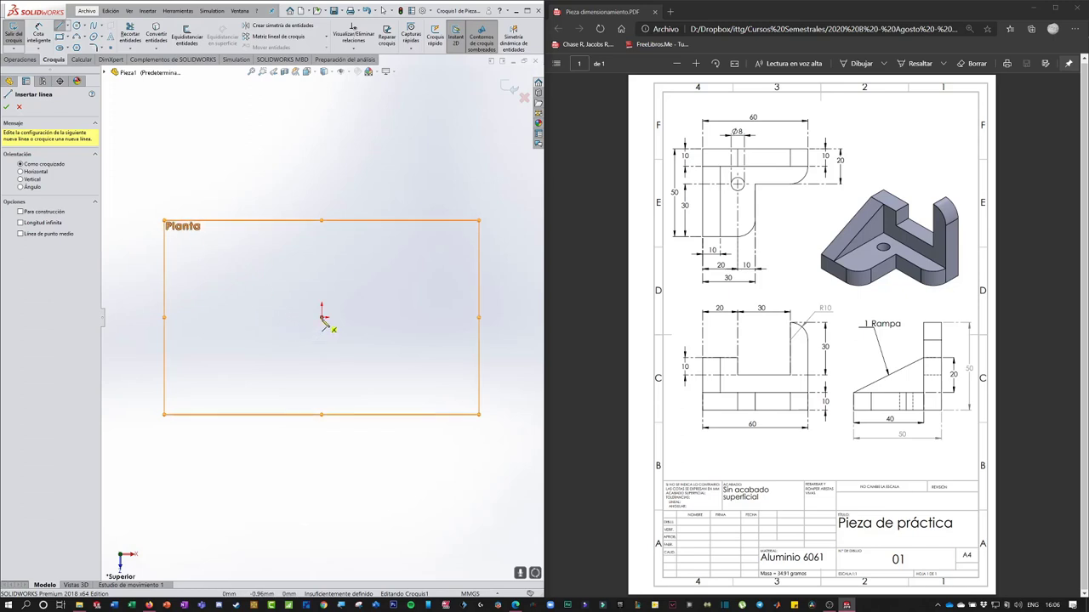
Draw the closed L outline from the origin with tangent-arc inner and outer rounded corners.
{"action": "left_click", "coordinate": [323, 318]}
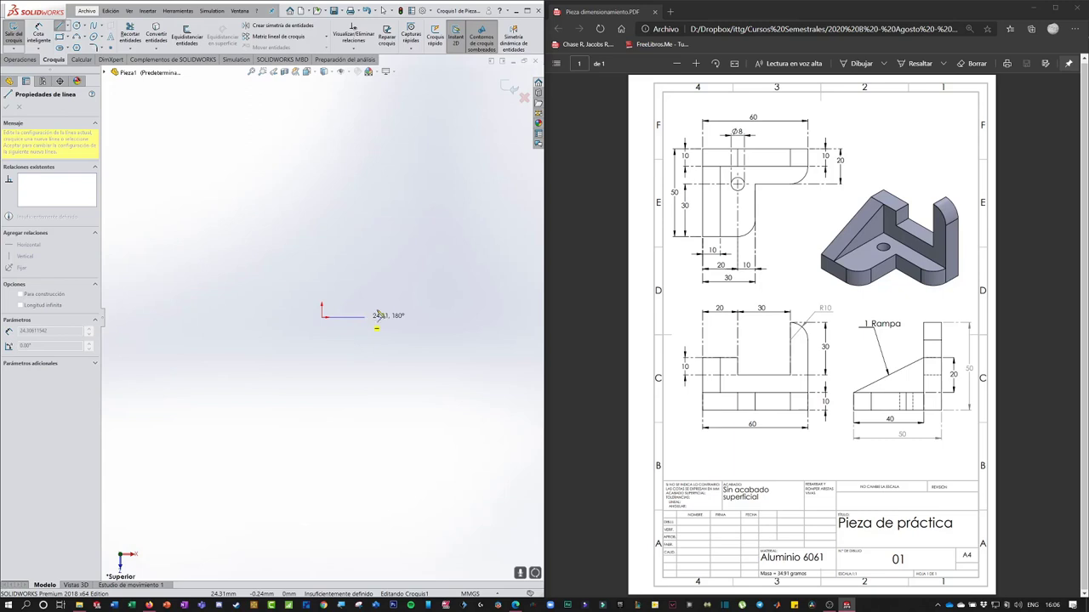
{"action": "left_click", "coordinate": [365, 317]}
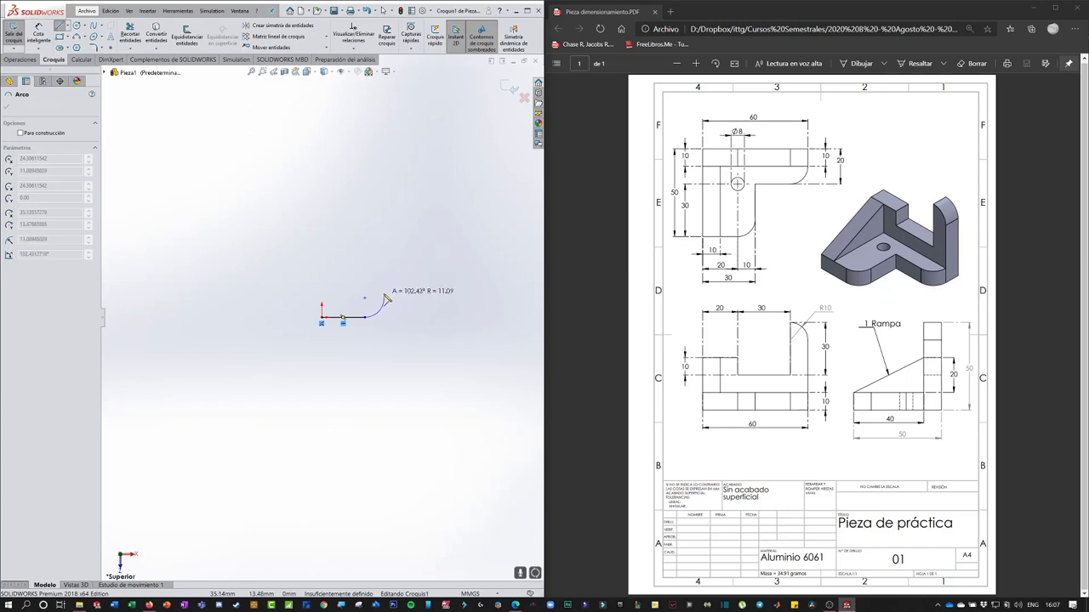
{"action": "left_click", "coordinate": [384, 297]}
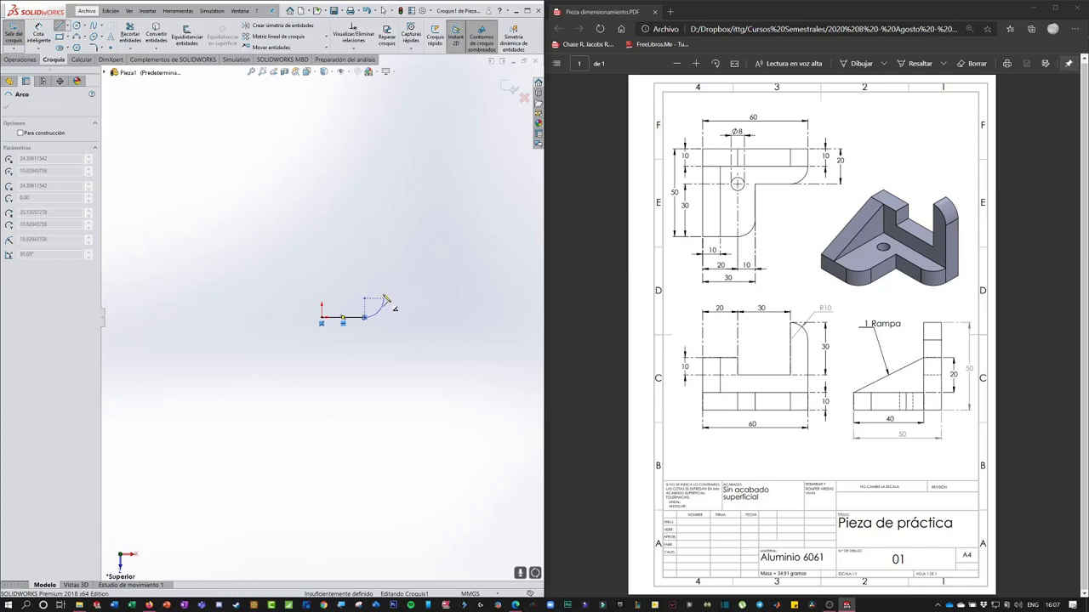
{"action": "left_click", "coordinate": [383, 237]}
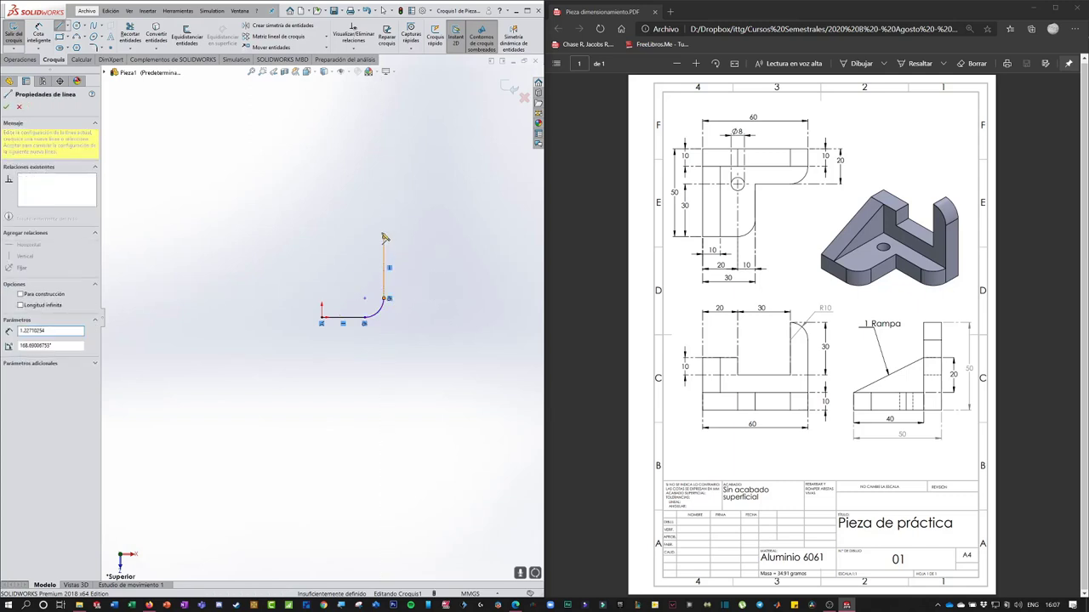
{"action": "left_click", "coordinate": [437, 238]}
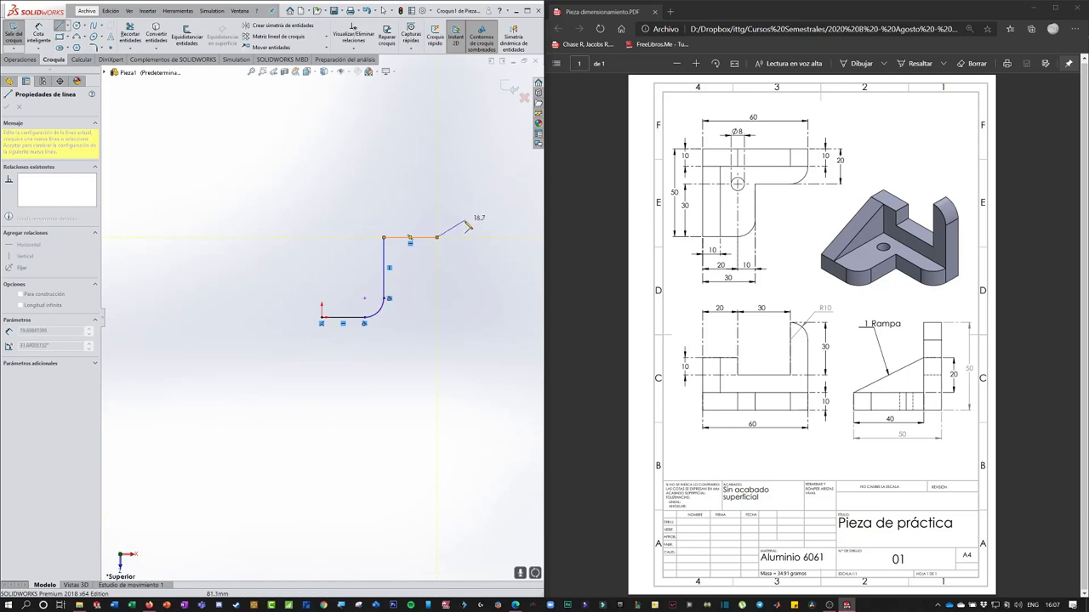
{"action": "double_click", "coordinate": [438, 238]}
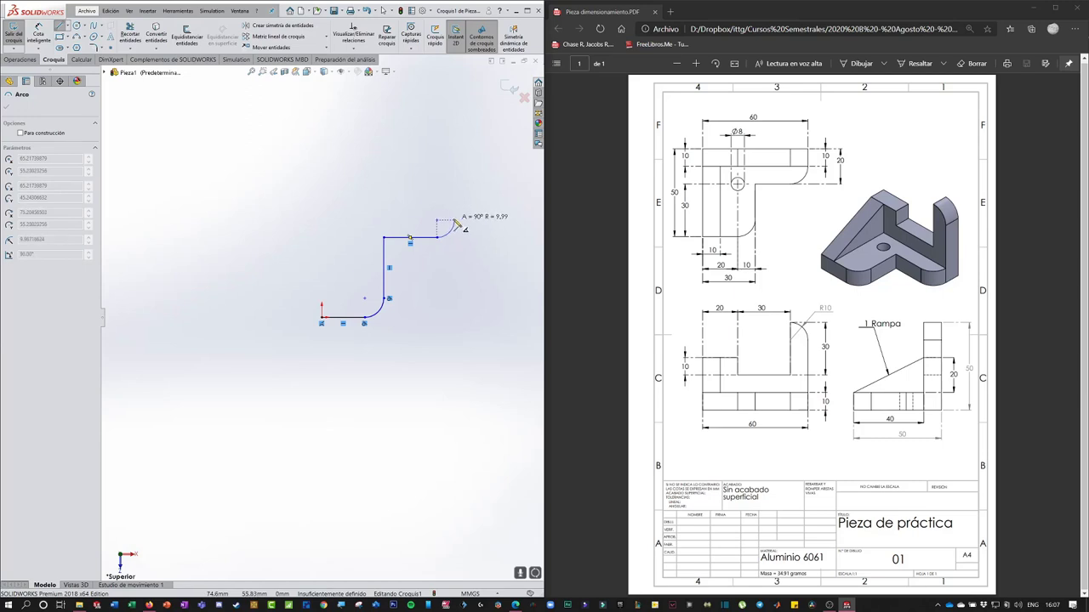
{"action": "left_click", "coordinate": [454, 221]}
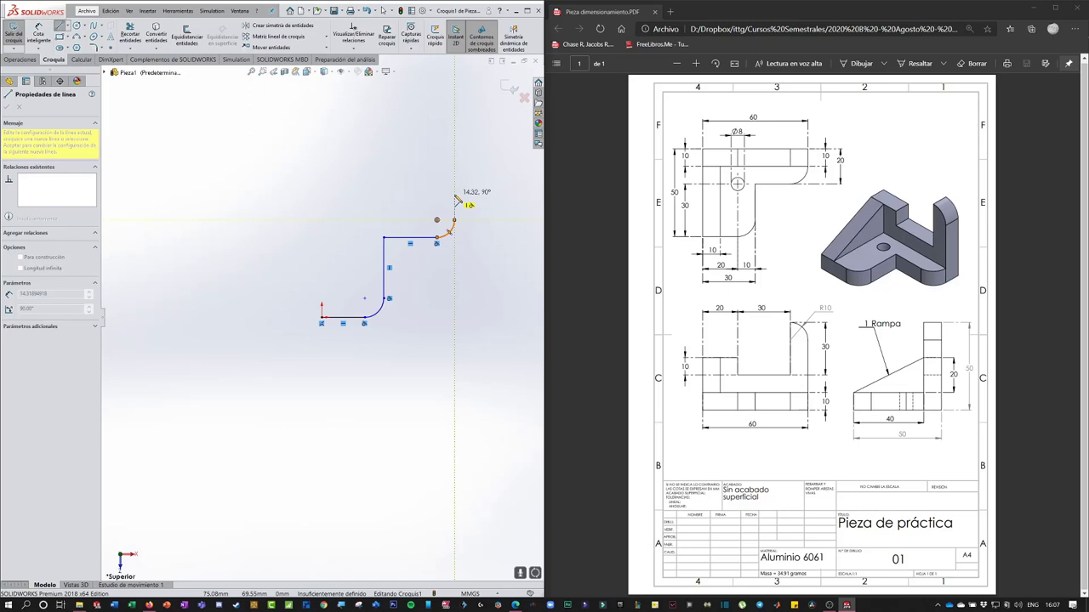
{"action": "left_click", "coordinate": [454, 195]}
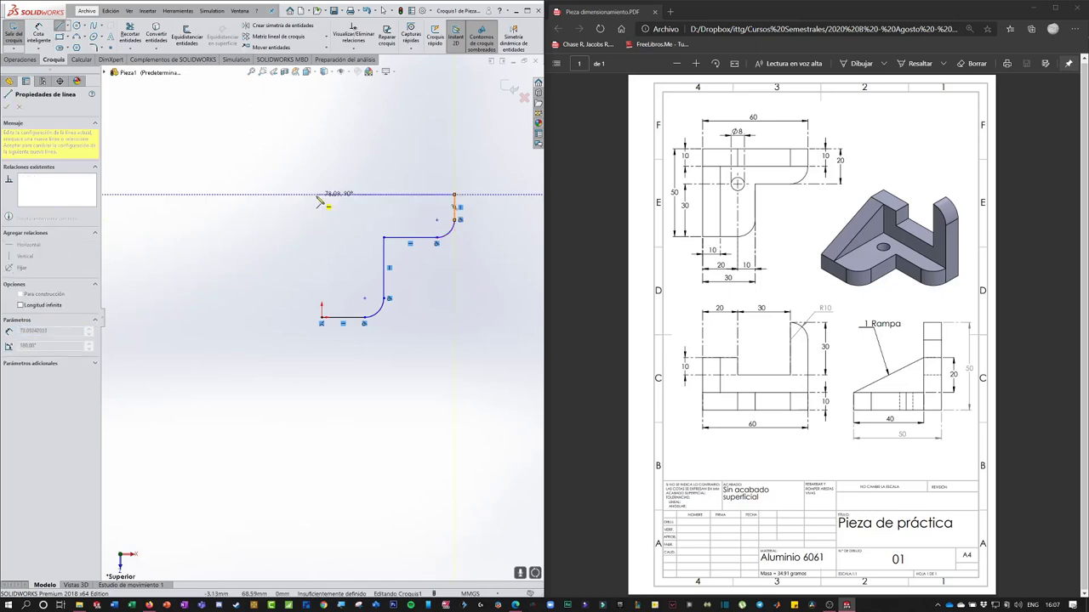
{"action": "left_click", "coordinate": [321, 195]}
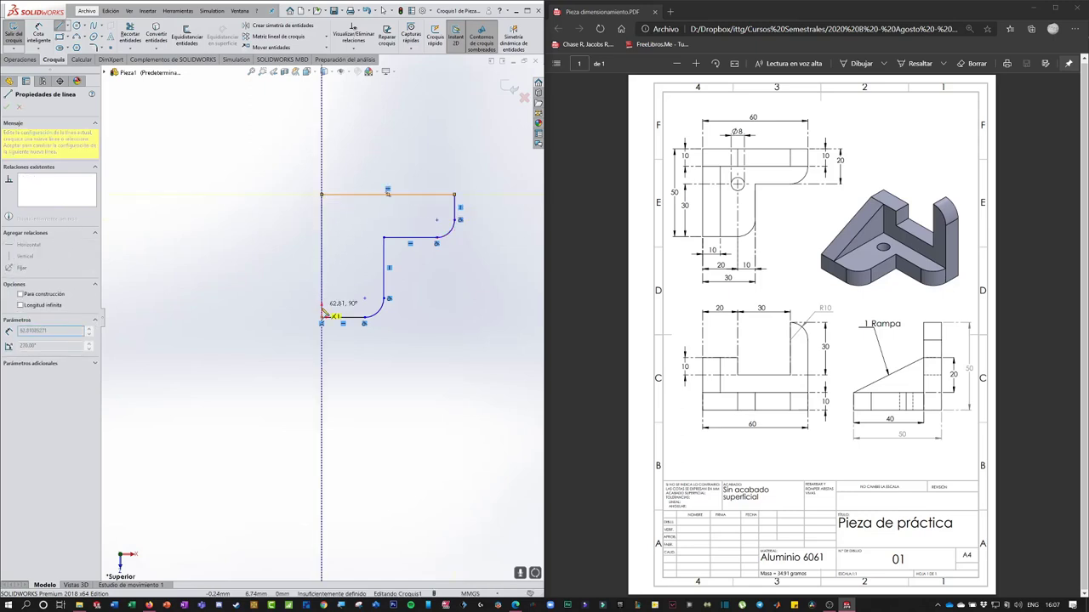
{"action": "left_click", "coordinate": [321, 317]}
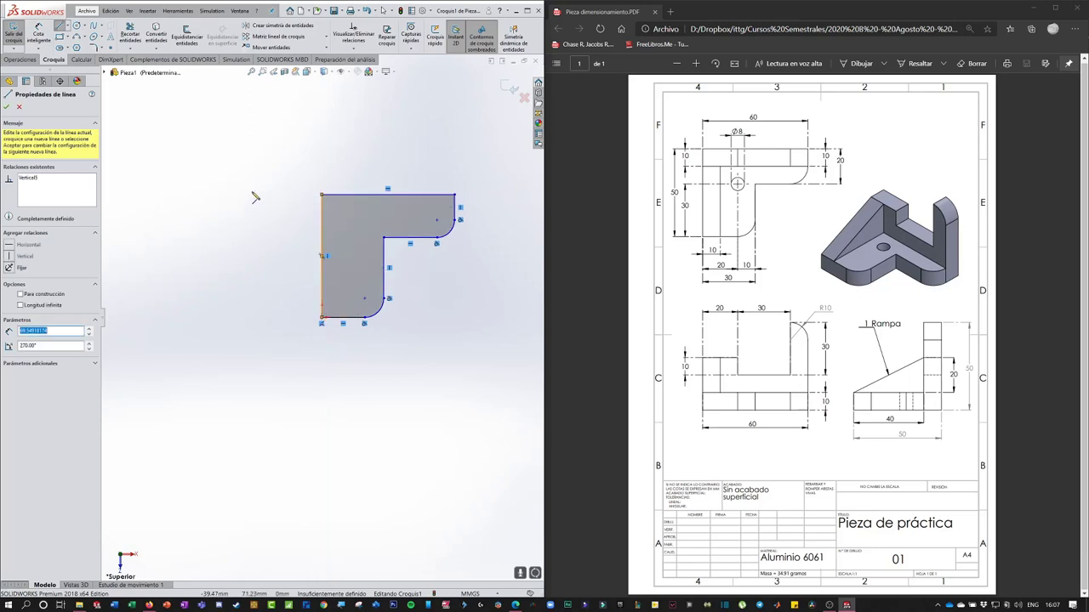
{"action": "key", "text": "Escape"}
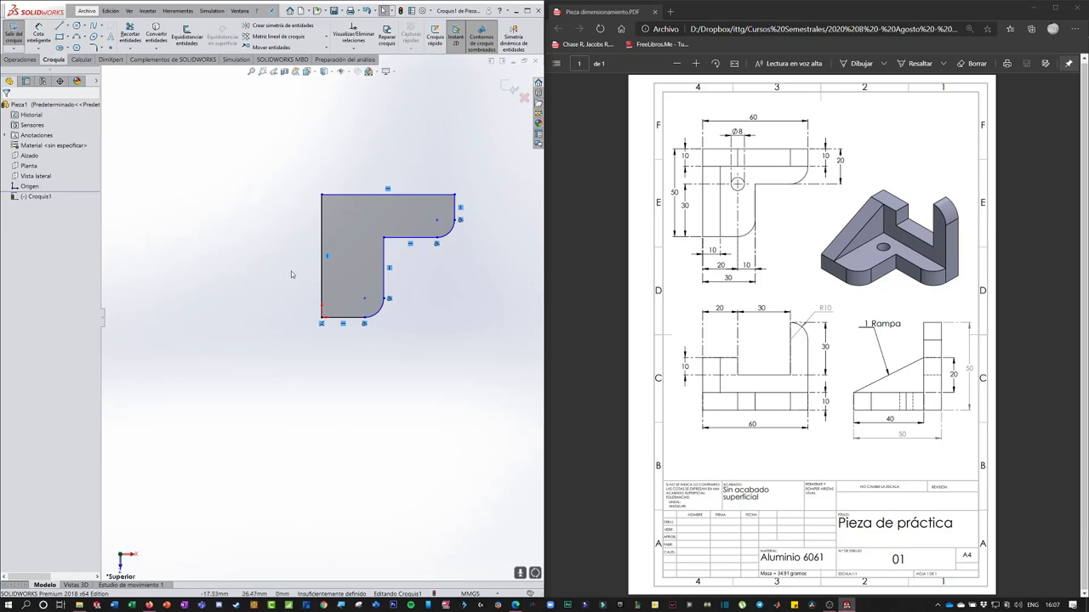
Draw a small hole circle inside the wide part of the L outline.
{"action": "left_click", "coordinate": [78, 27]}
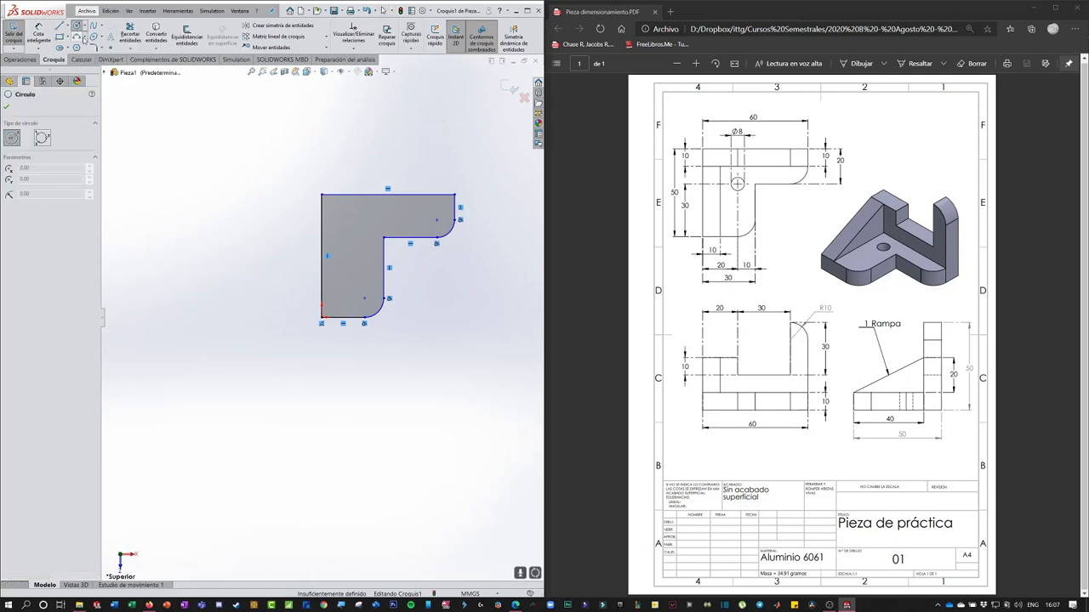
{"action": "left_click", "coordinate": [355, 232]}
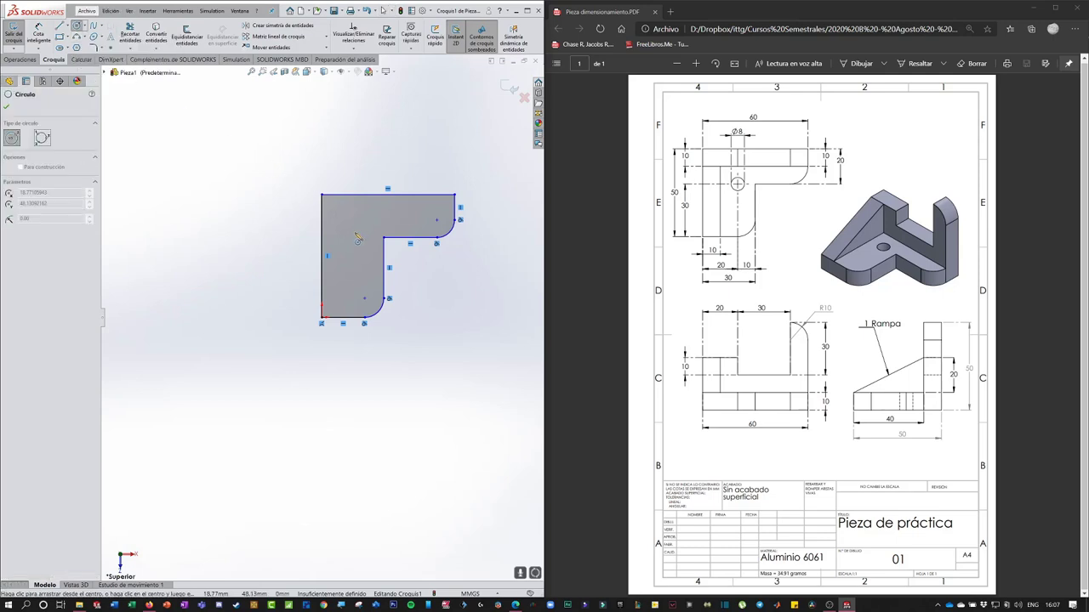
{"action": "left_click", "coordinate": [367, 238]}
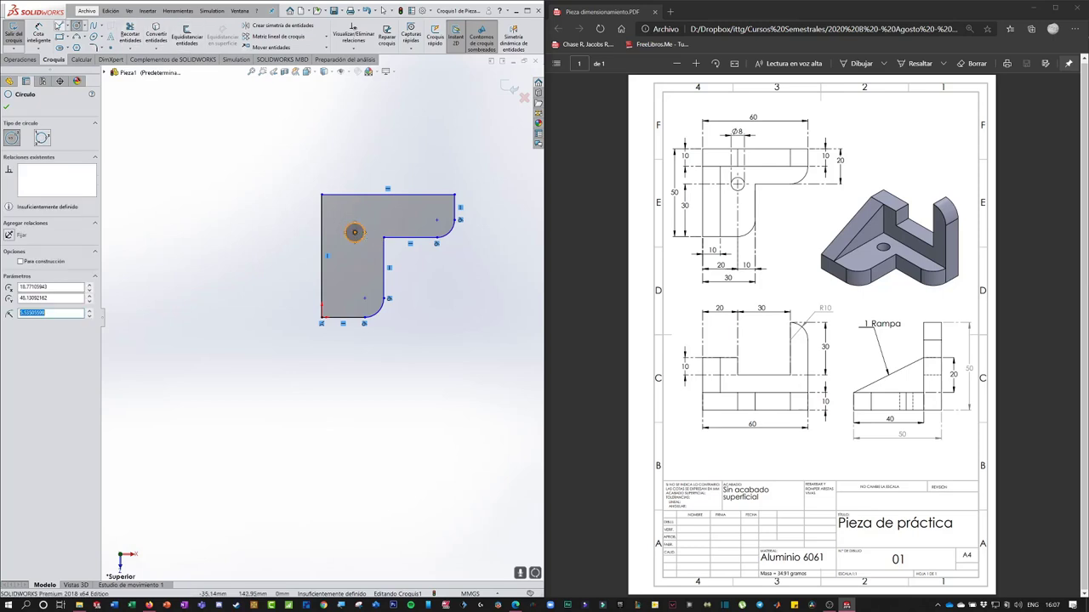
Try a diameter dimension on the circle, cancel it, and clear the sketch selection.
{"action": "left_click", "coordinate": [39, 34]}
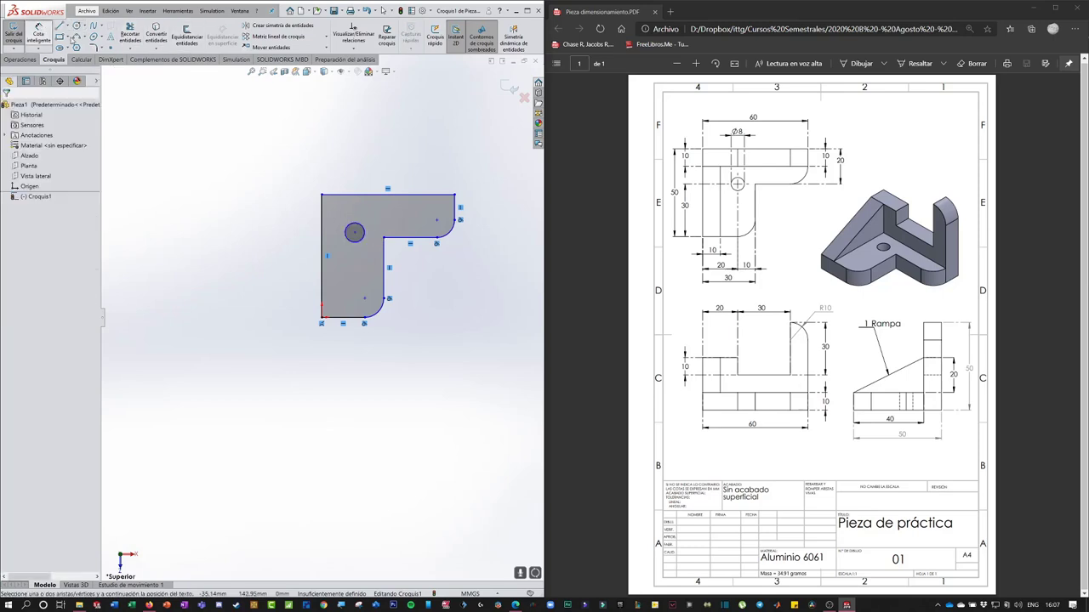
{"action": "left_click", "coordinate": [362, 226]}
{"action": "left_click", "coordinate": [357, 217]}
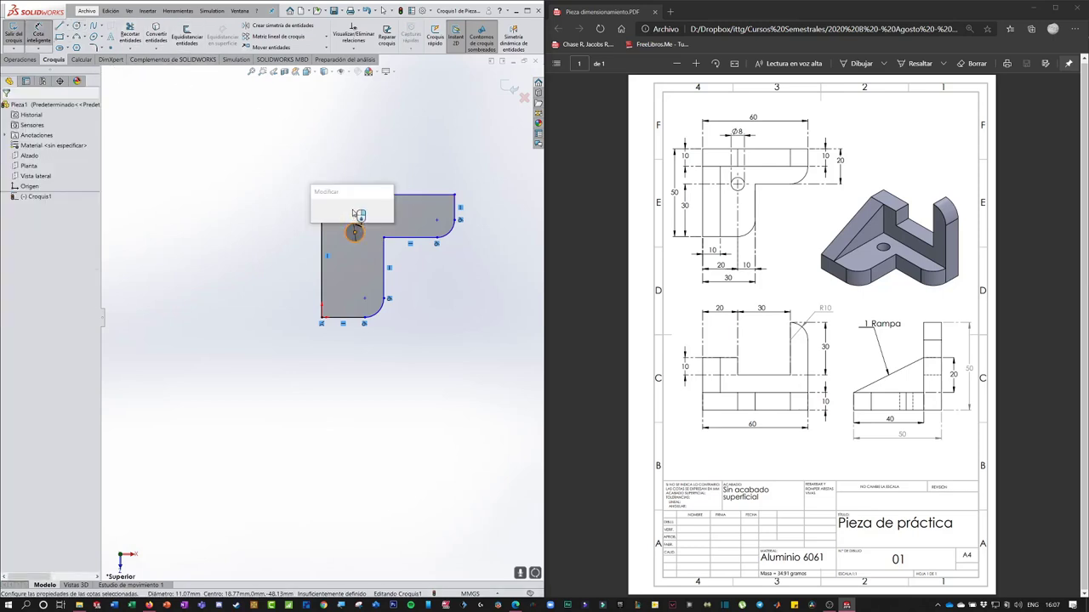
{"action": "key", "text": "Return"}
{"action": "key", "text": "Escape"}
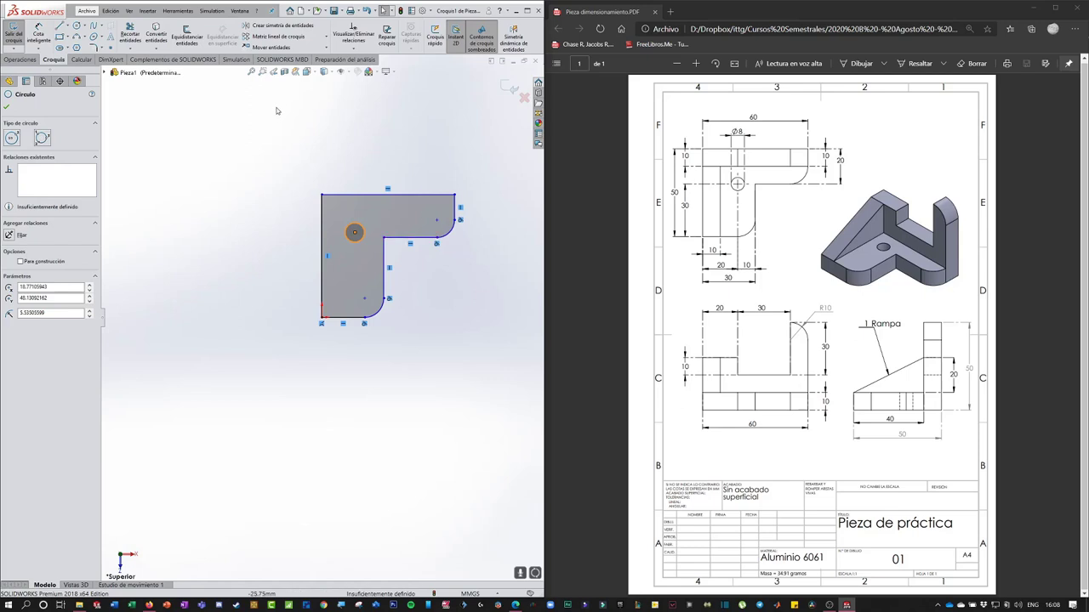
{"action": "left_click", "coordinate": [273, 193]}
{"action": "left_click_drag", "start_coordinate": [262, 129], "coordinate": [521, 379]}
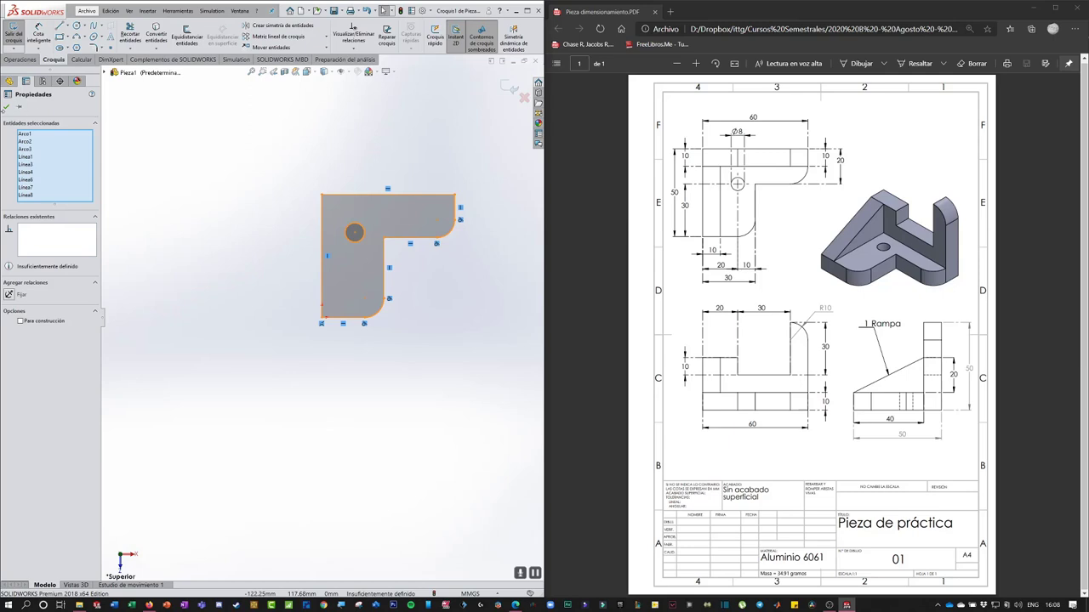
{"action": "left_click", "coordinate": [7, 106]}
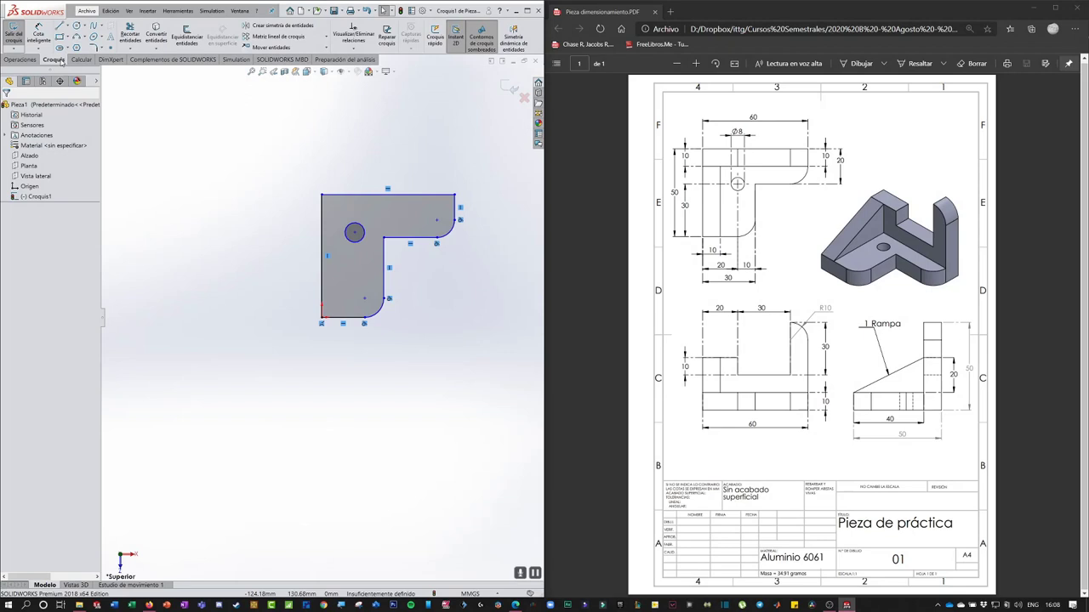
{"action": "left_click", "coordinate": [40, 38]}
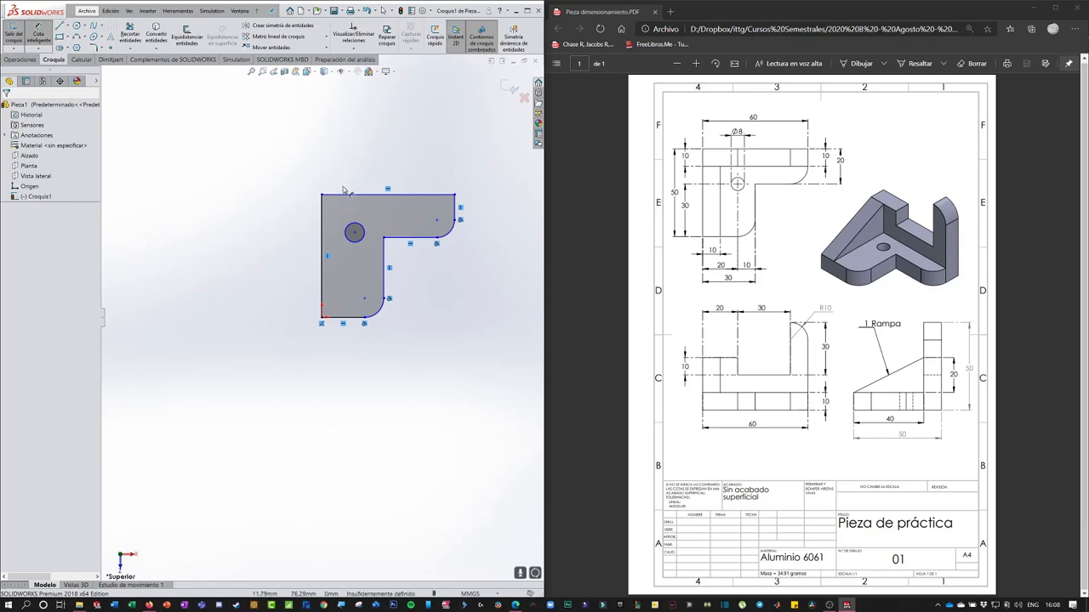
Dimension the hole circle to Ø7.5.
{"action": "left_click", "coordinate": [352, 223]}
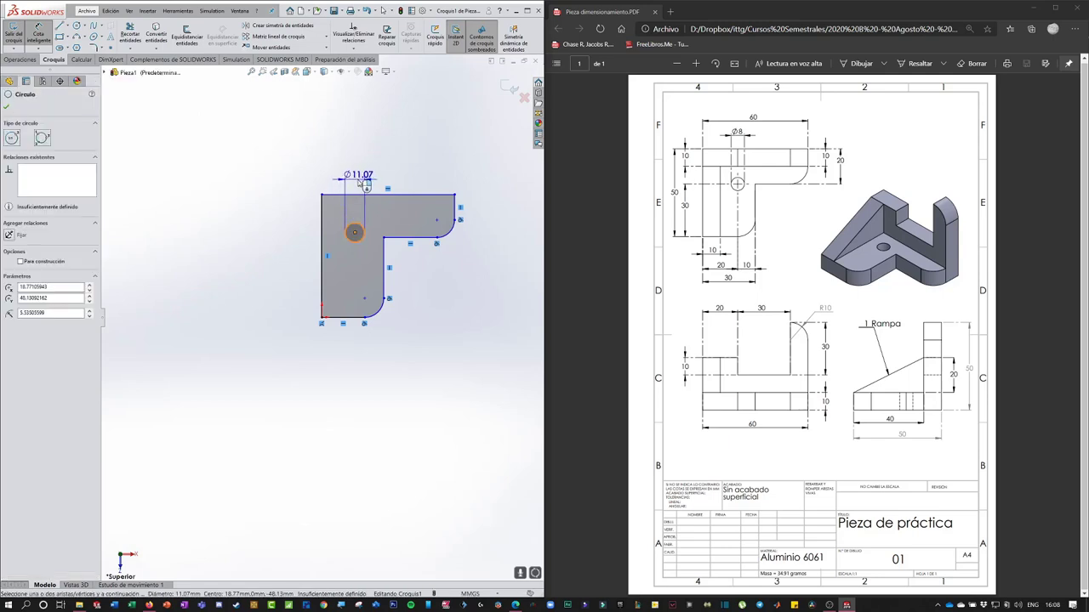
{"action": "left_click", "coordinate": [357, 173]}
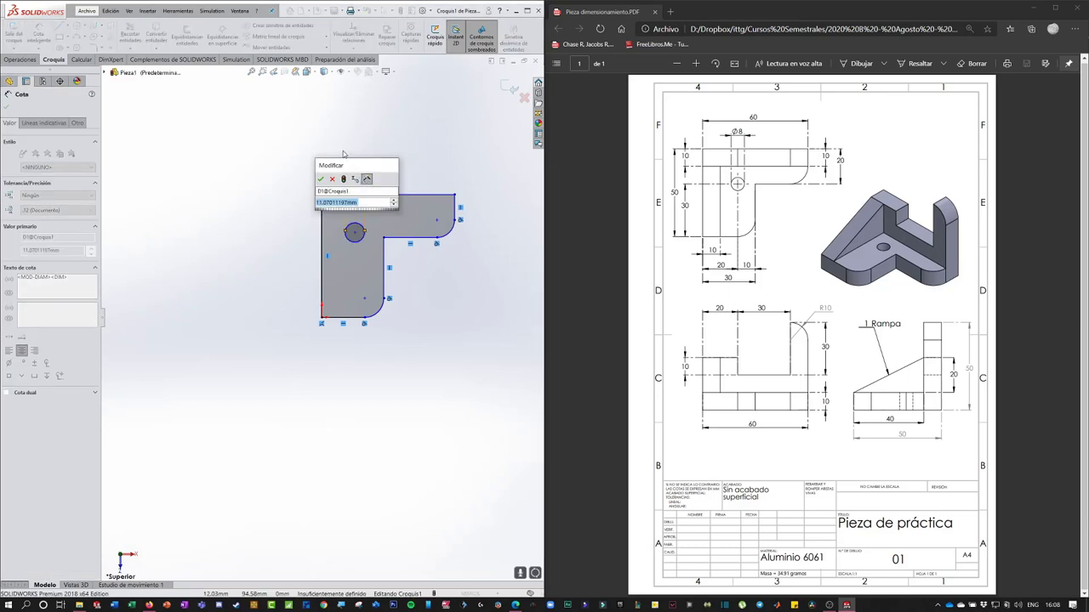
{"action": "type", "text": "7.5"}
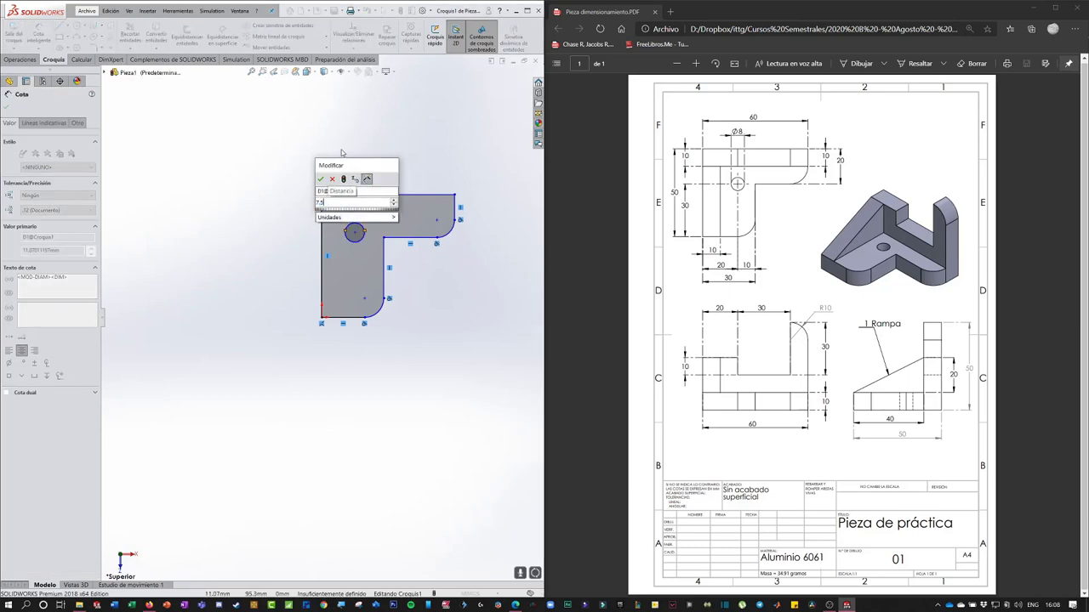
{"action": "key", "text": "Return"}
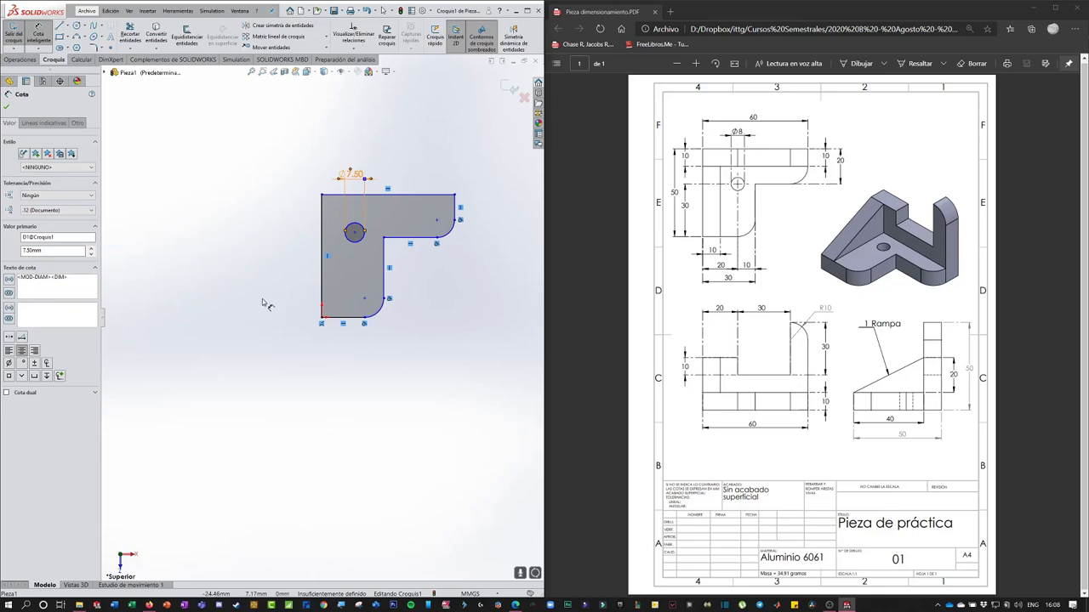
Locate the hole centre 20 from the left edge.
{"action": "left_click", "coordinate": [323, 298]}
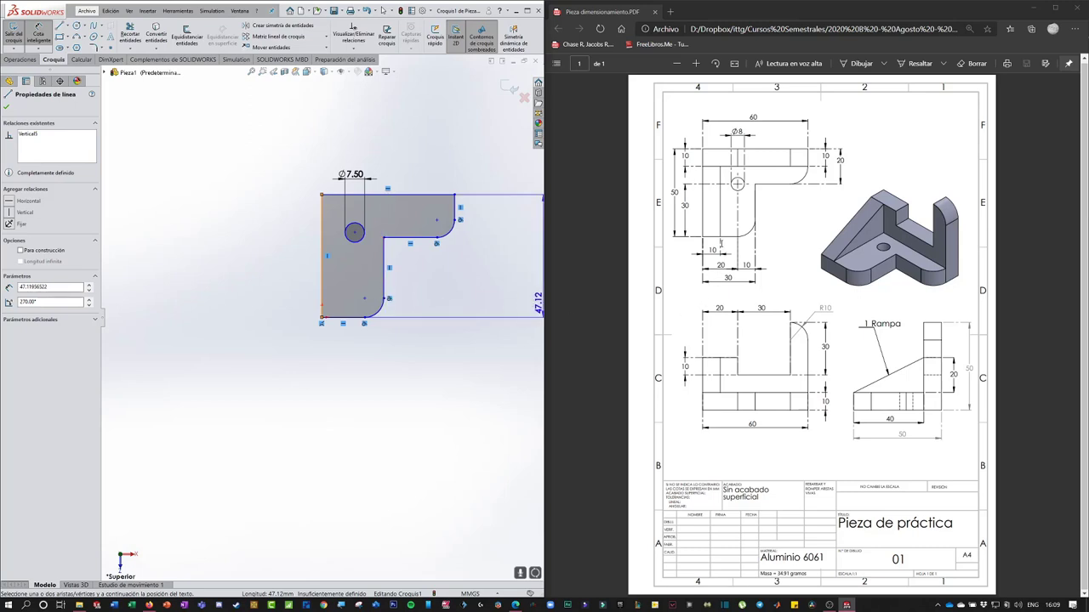
{"action": "left_click_drag", "start_coordinate": [714, 237], "coordinate": [722, 239]}
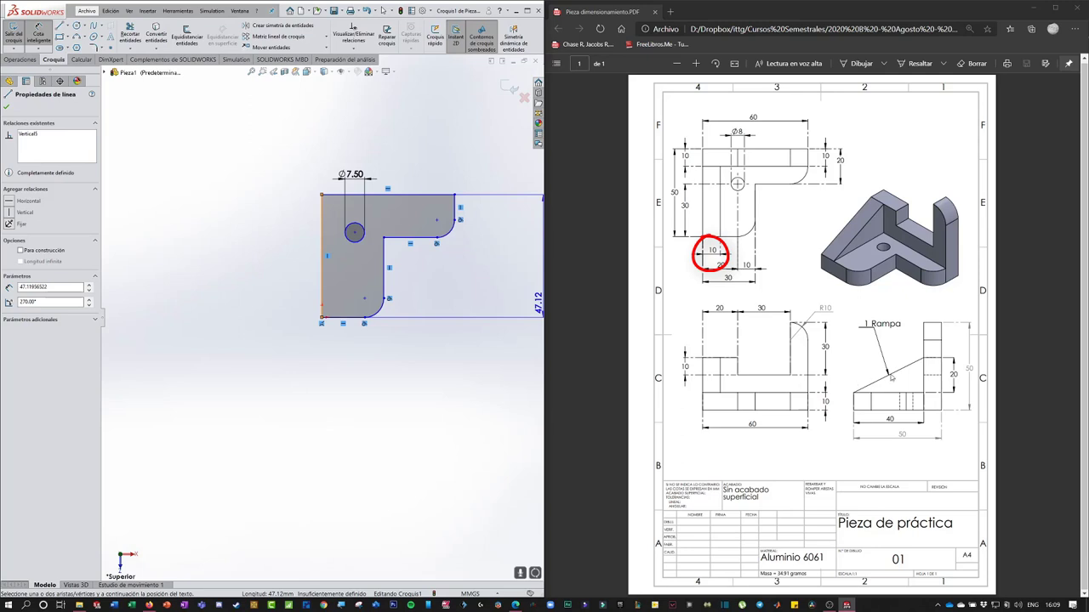
{"action": "key", "text": "Escape"}
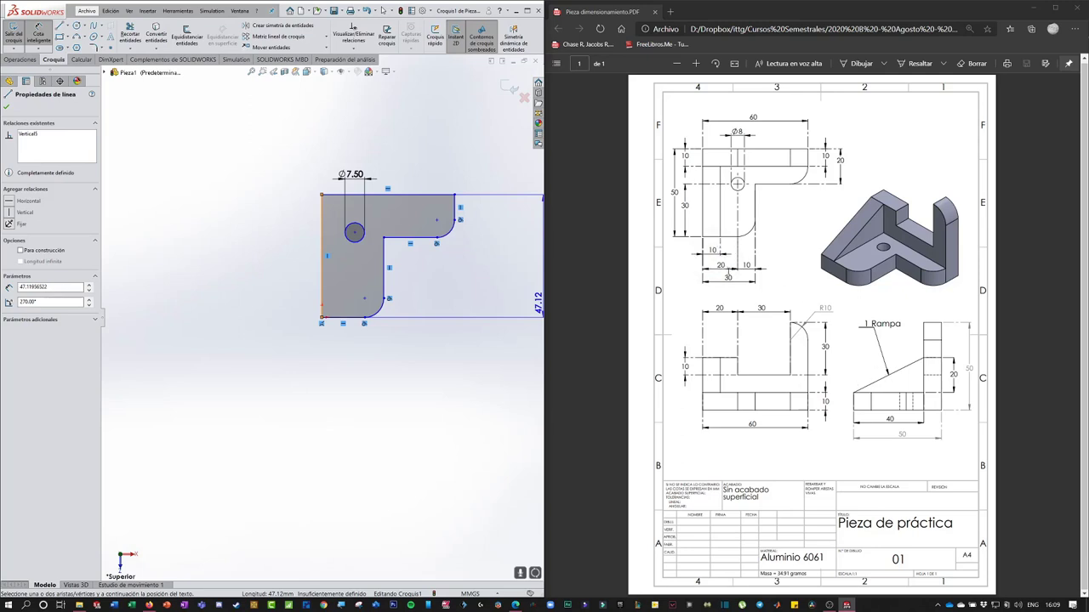
{"action": "left_click", "coordinate": [354, 232]}
{"action": "left_click", "coordinate": [344, 356]}
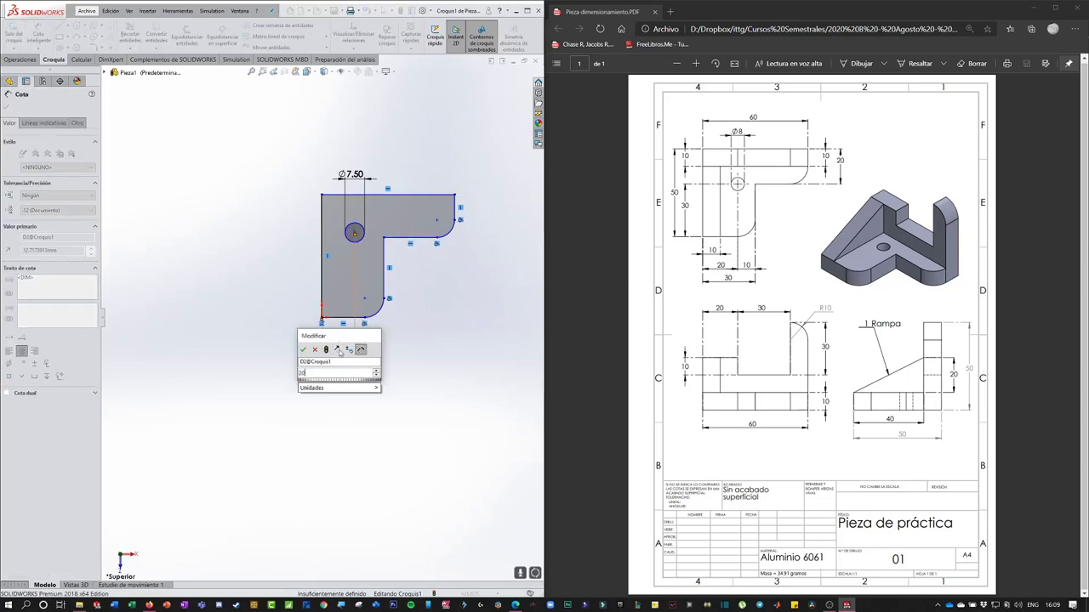
{"action": "type", "text": "20"}
{"action": "key", "text": "Return"}
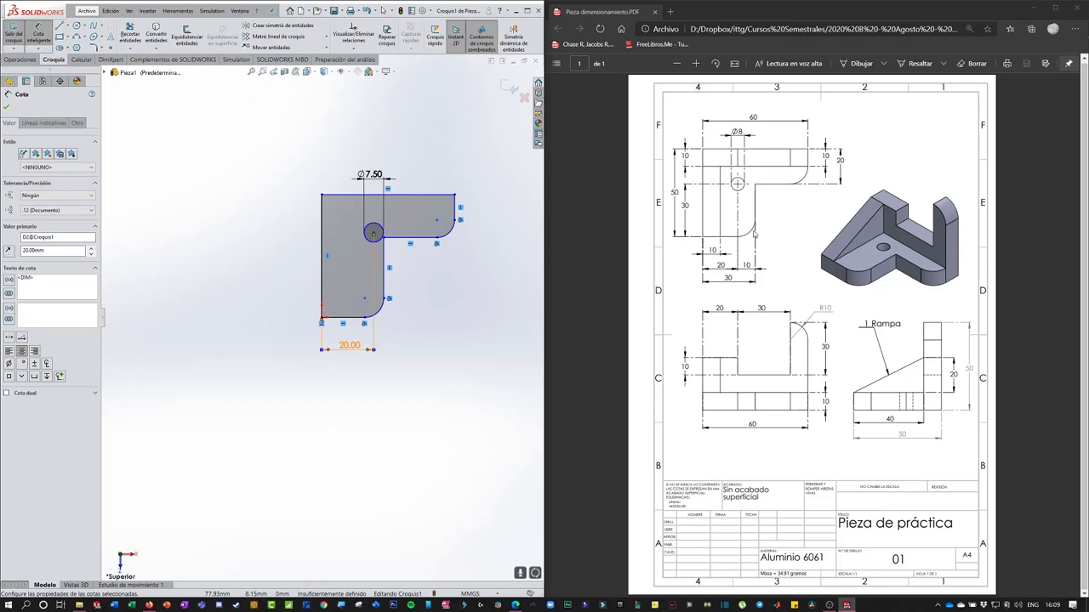
Set the bottom width from the left edge to the inner vertical edge to 30.
{"action": "left_click", "coordinate": [325, 300]}
{"action": "left_click", "coordinate": [382, 270]}
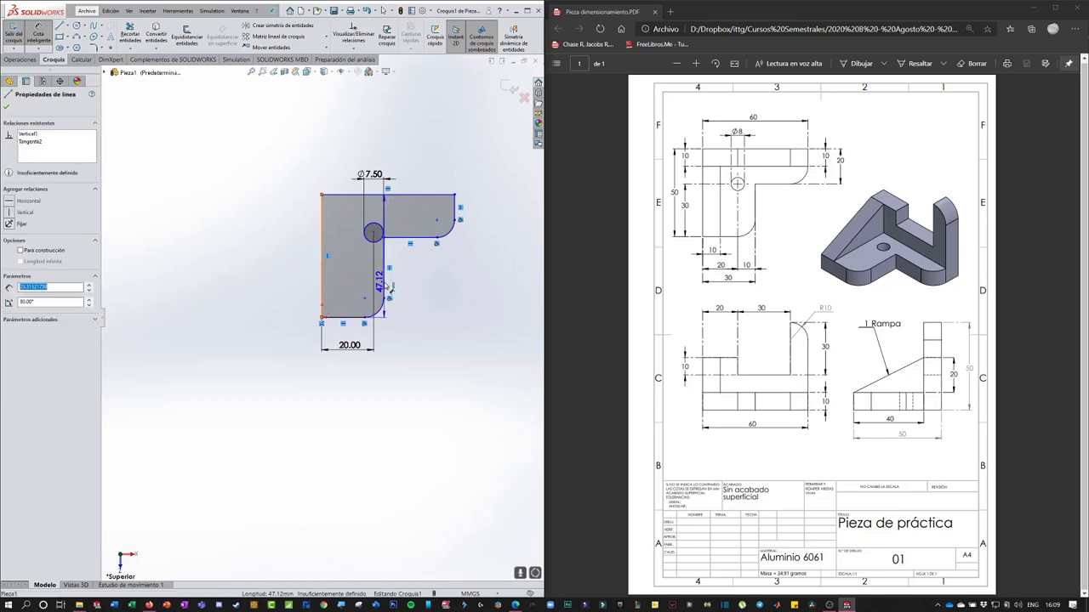
{"action": "left_click", "coordinate": [368, 375]}
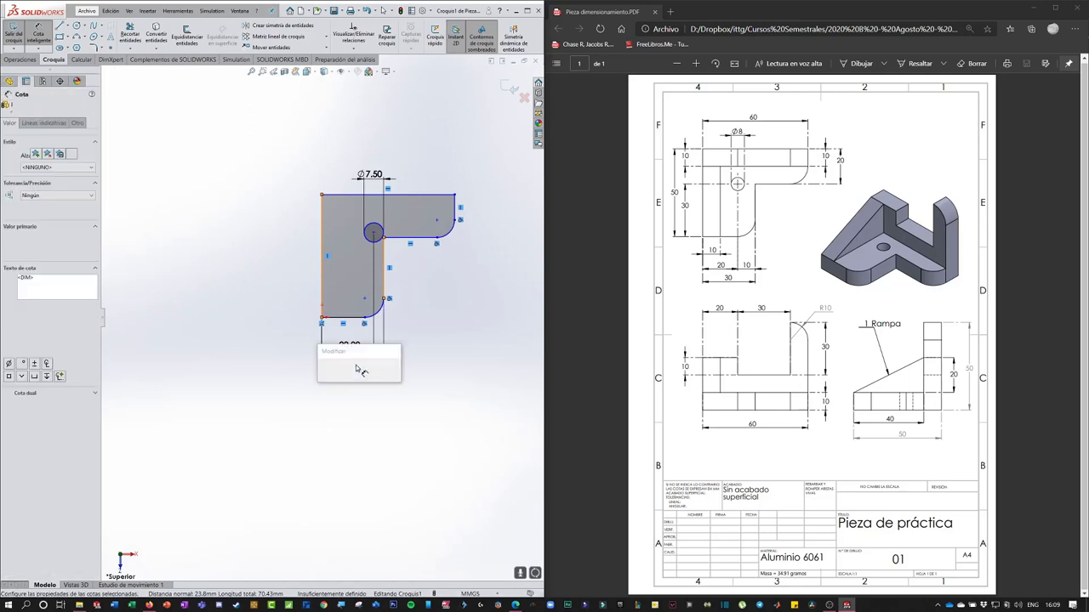
{"action": "type", "text": "0"}
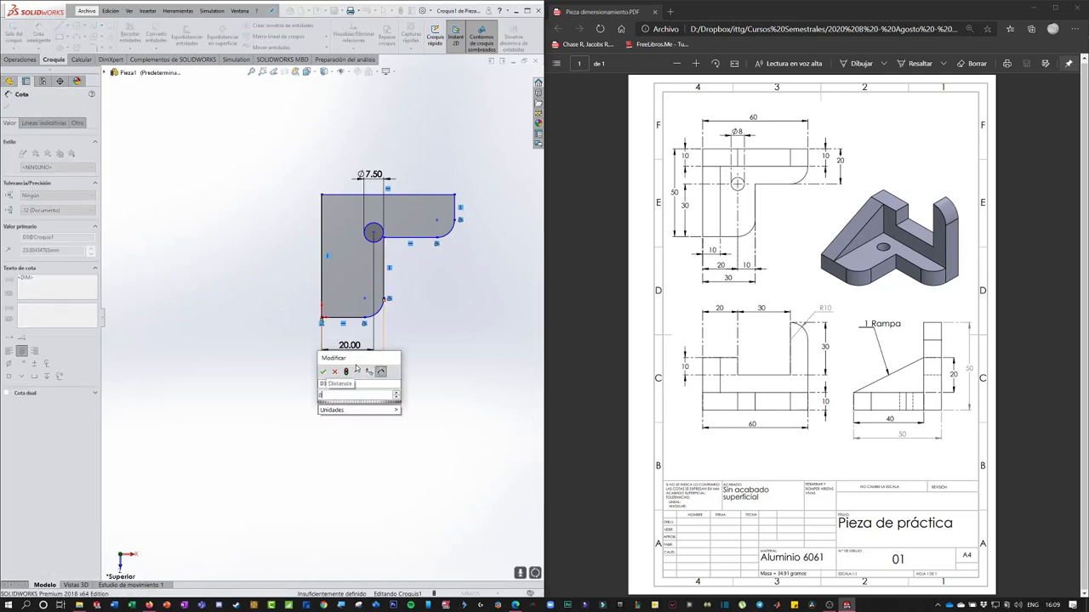
{"action": "key", "text": "BackSpace"}
{"action": "type", "text": "30"}
{"action": "key", "text": "Return"}
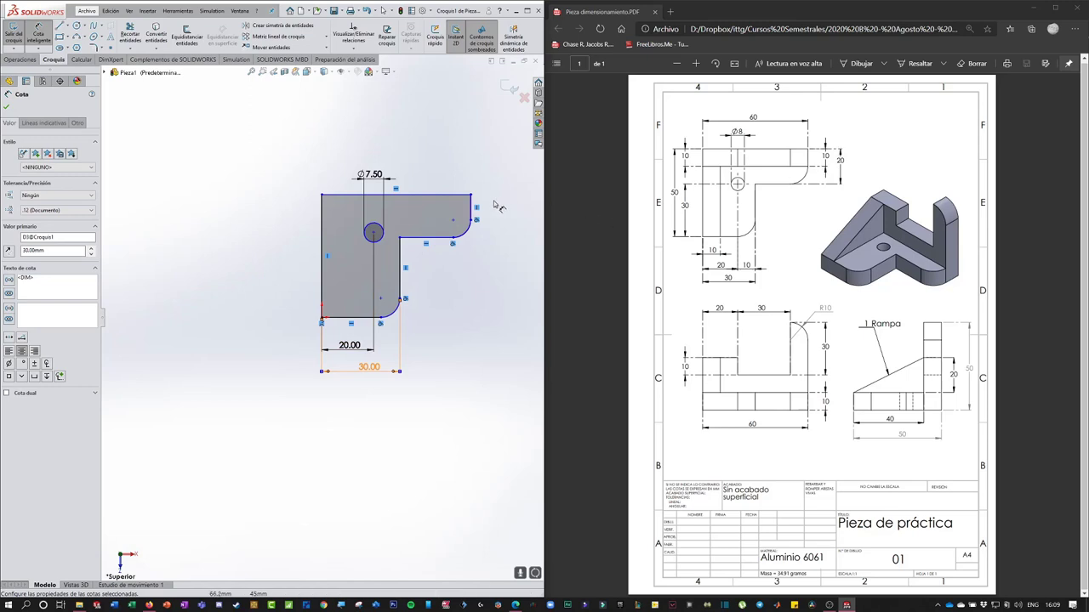
Give the right arm a height of 20.
{"action": "left_click_drag", "start_coordinate": [425, 239], "coordinate": [434, 244]}
{"action": "left_click", "coordinate": [434, 244]}
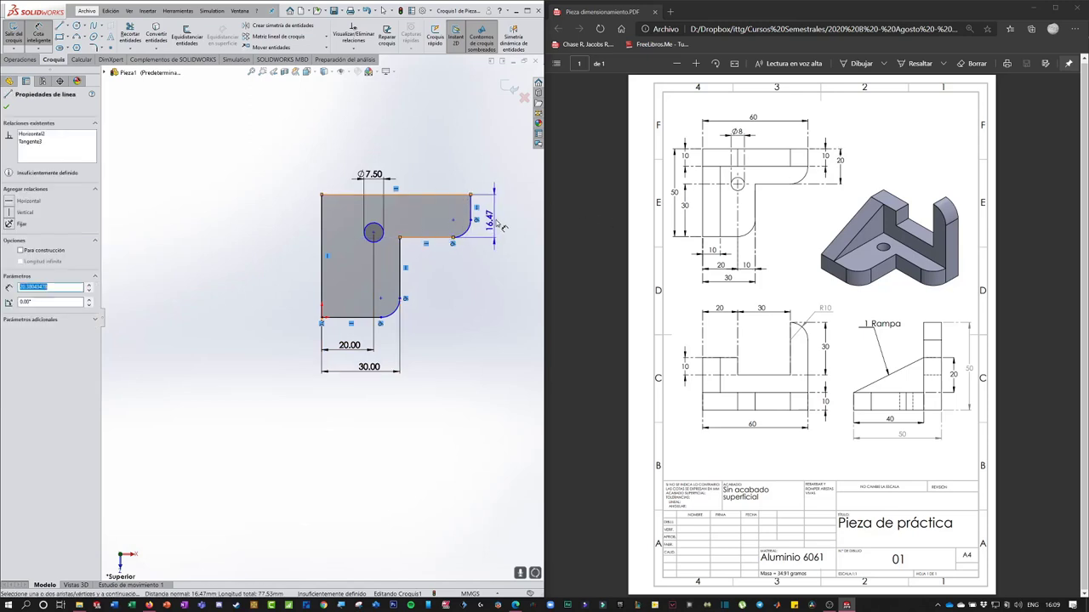
{"action": "left_click", "coordinate": [498, 220]}
{"action": "type", "text": "2"}
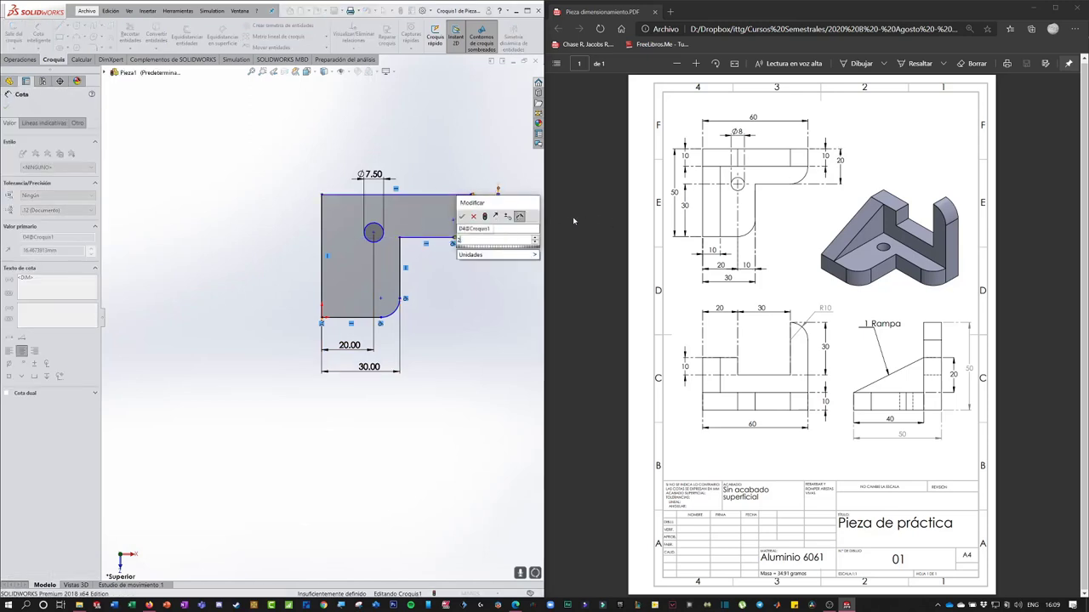
{"action": "type", "text": "0"}
{"action": "key", "text": "Return"}
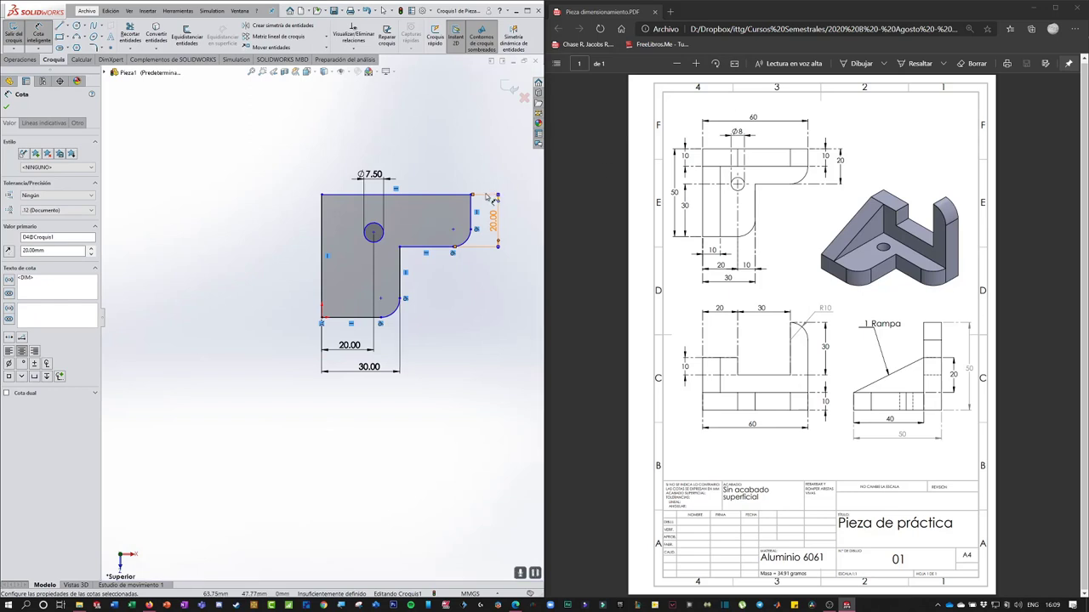
Set the overall top length to 60 and dimension the hole's height from the bottom edge.
{"action": "left_click", "coordinate": [430, 195]}
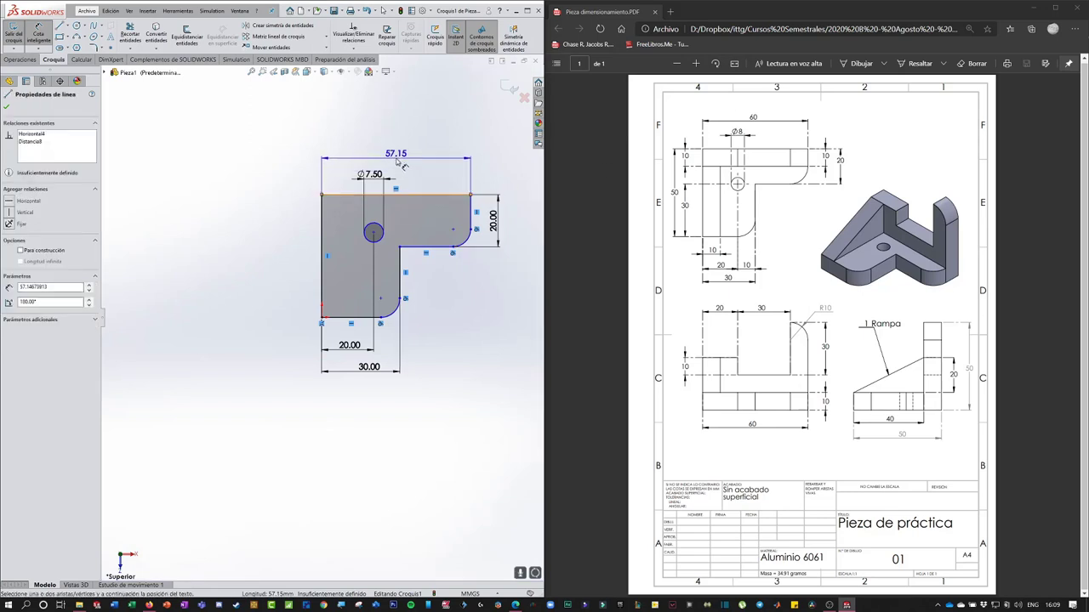
{"action": "left_click", "coordinate": [398, 158]}
{"action": "type", "text": "60"}
{"action": "key", "text": "Return"}
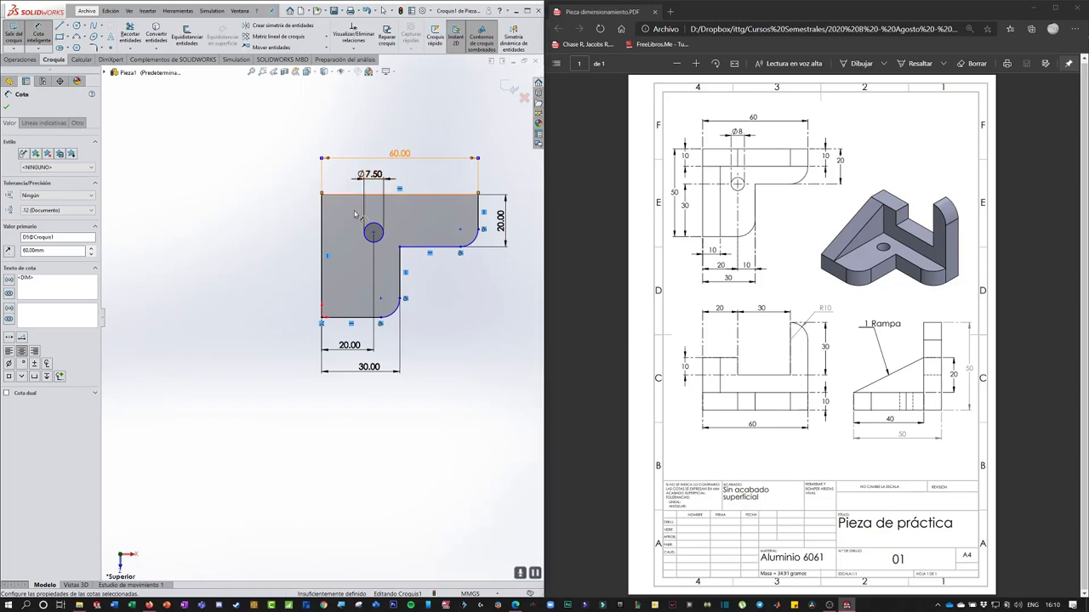
{"action": "left_click", "coordinate": [374, 232]}
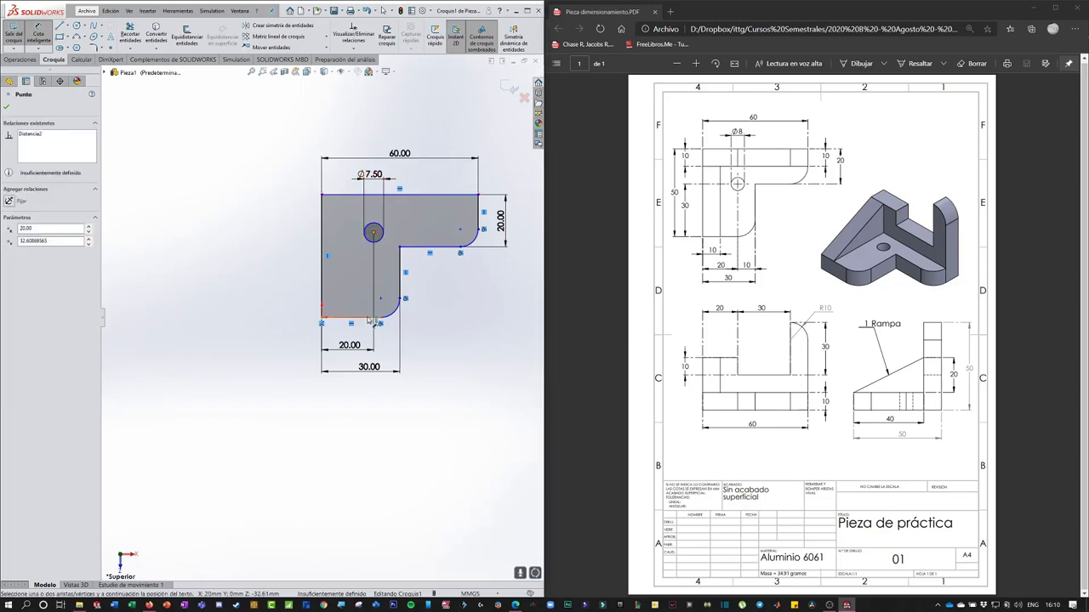
{"action": "left_click", "coordinate": [369, 321]}
{"action": "left_click", "coordinate": [302, 272]}
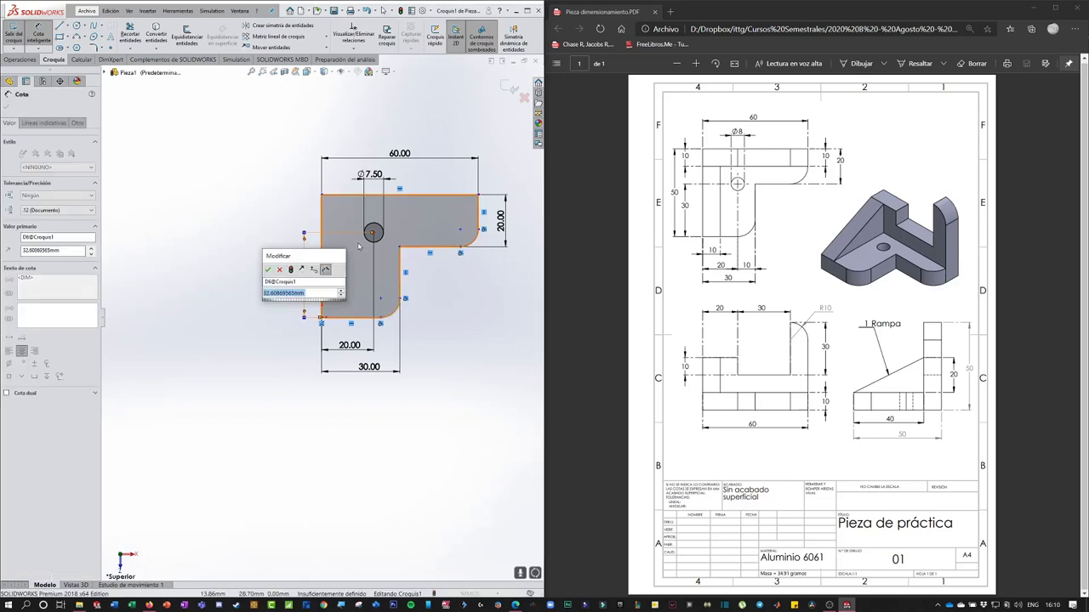
{"action": "type", "text": "30"}
{"action": "key", "text": "Return"}
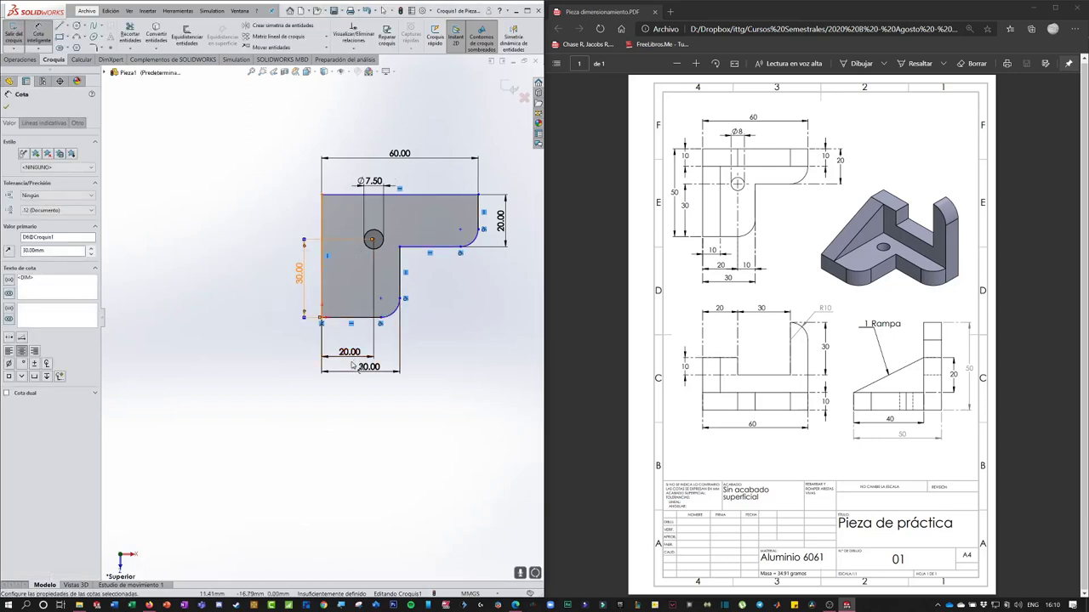
Set the overall height to 50 and move the Ø7.50 label up clear of the outline.
{"action": "left_click", "coordinate": [350, 318]}
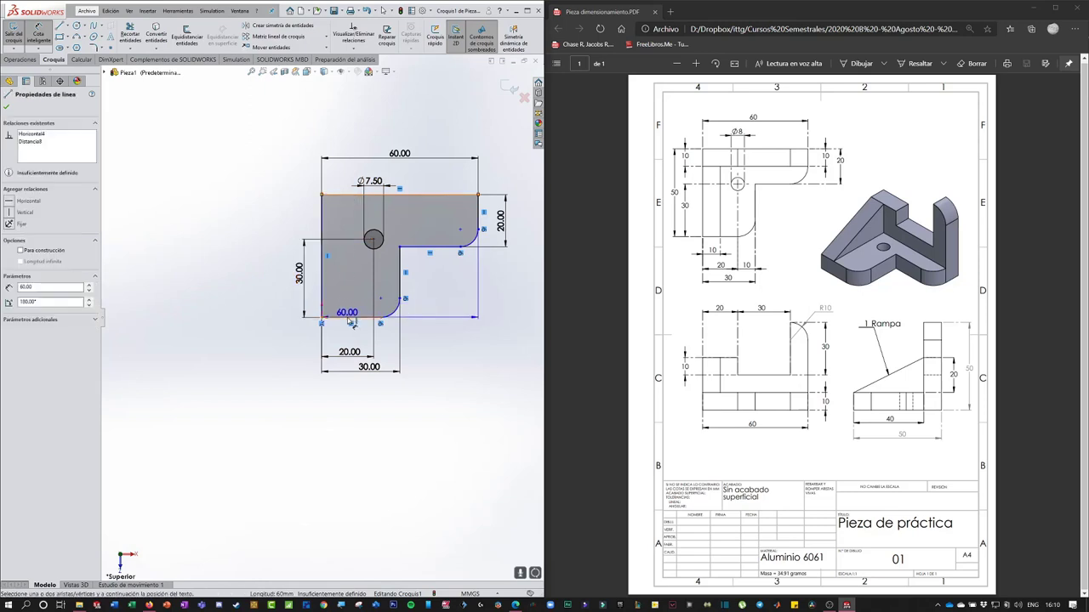
{"action": "left_click", "coordinate": [351, 319]}
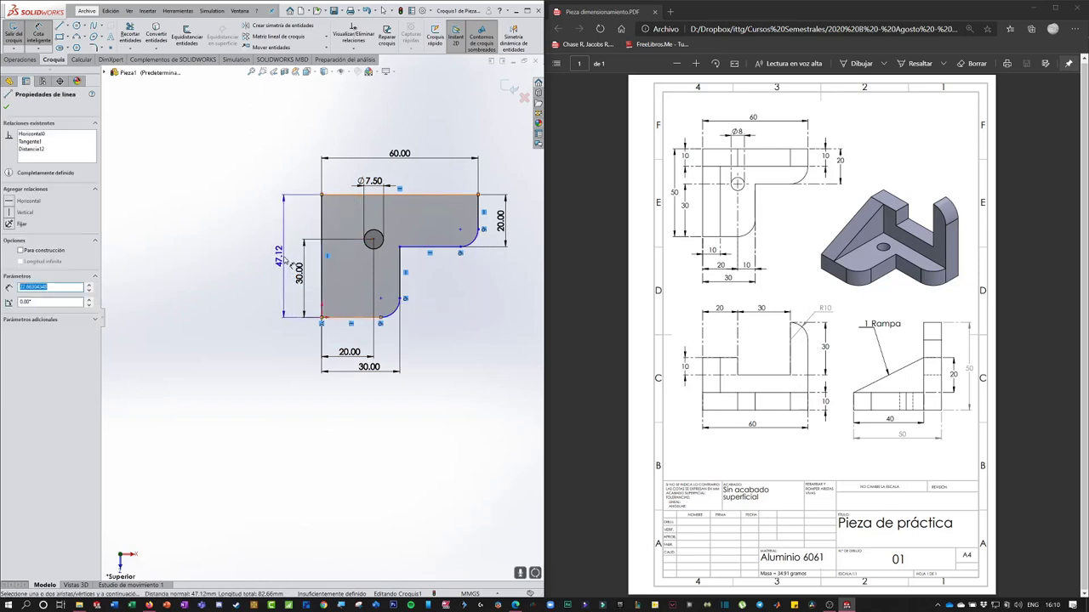
{"action": "left_click", "coordinate": [289, 261]}
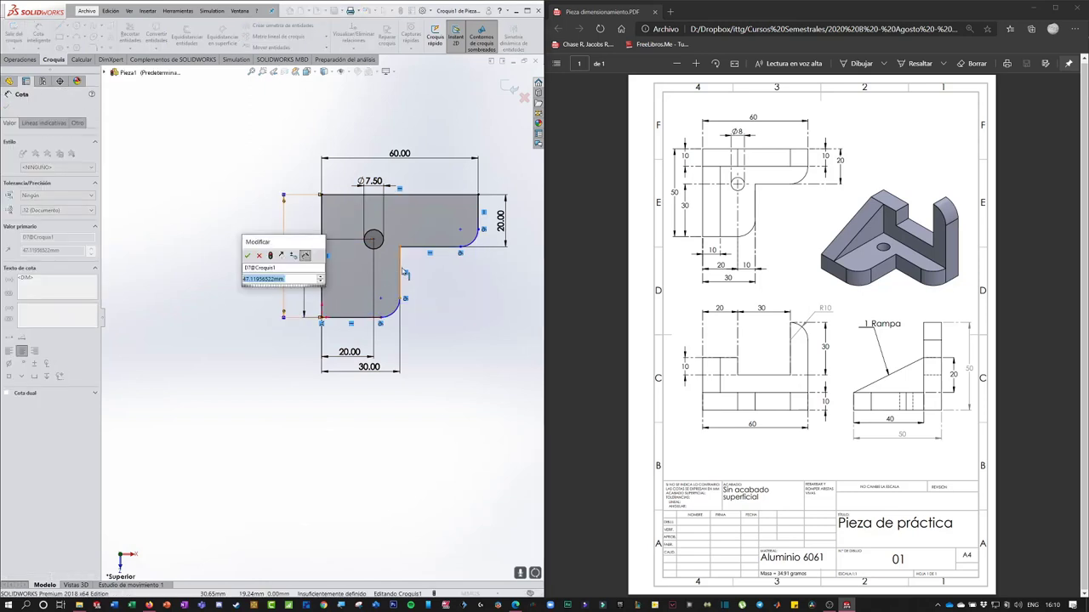
{"action": "type", "text": "50"}
{"action": "key", "text": "Return"}
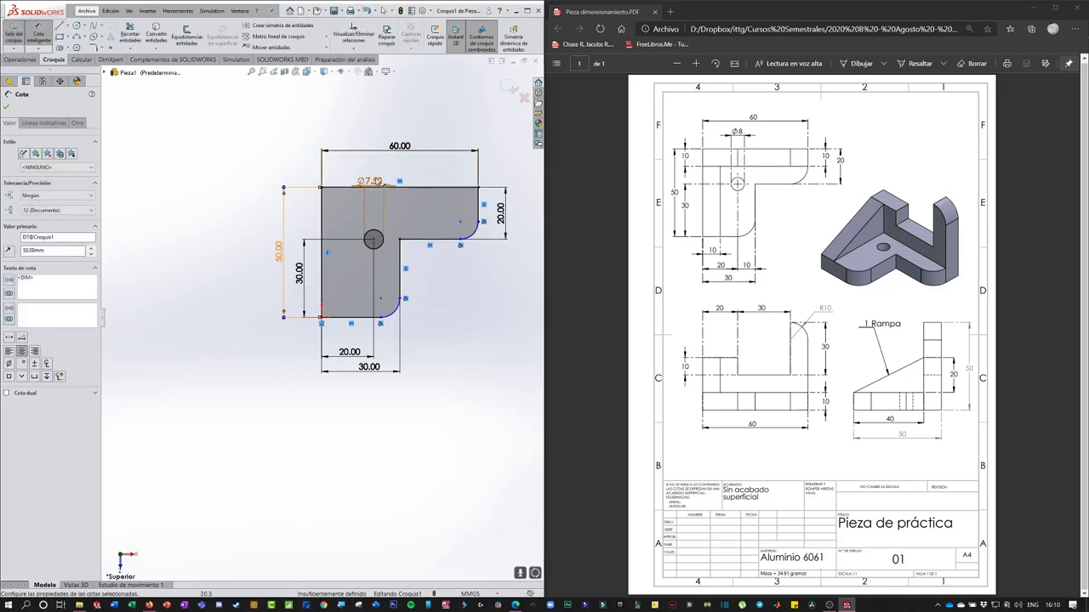
{"action": "left_click_drag", "start_coordinate": [382, 181], "coordinate": [385, 170]}
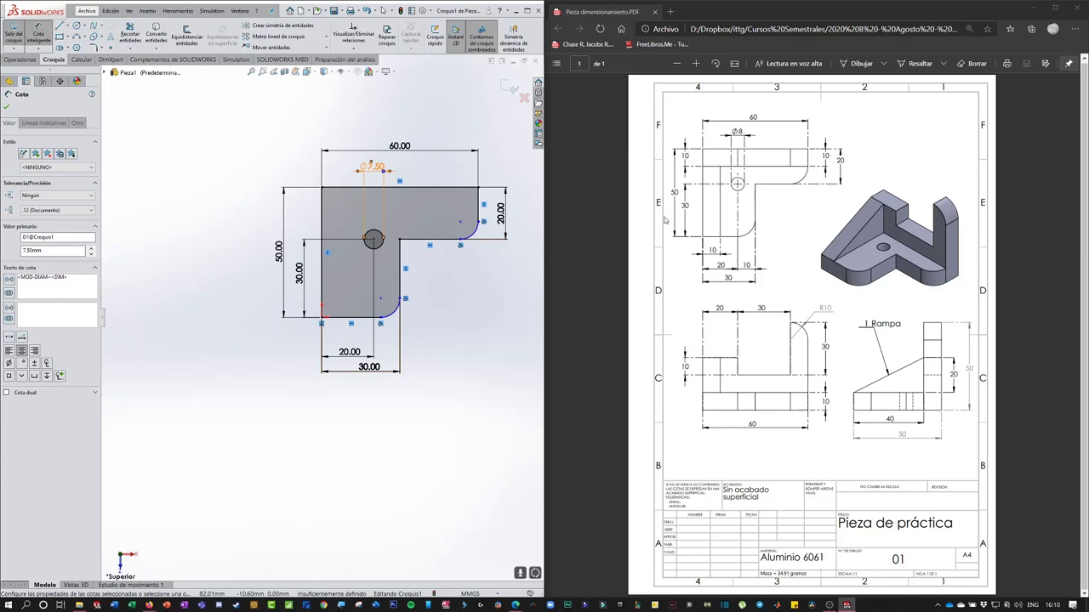
Give the lower inner arc and the upper outer arc each a radius of 10, then close the dimension panel.
{"action": "left_click", "coordinate": [393, 315]}
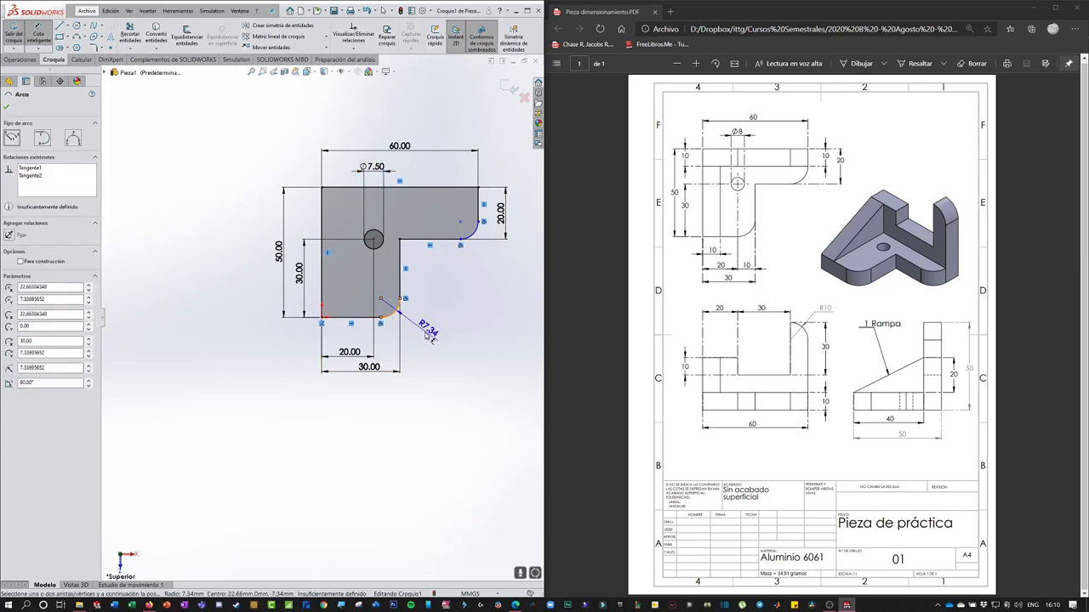
{"action": "left_click", "coordinate": [430, 336]}
{"action": "type", "text": "10"}
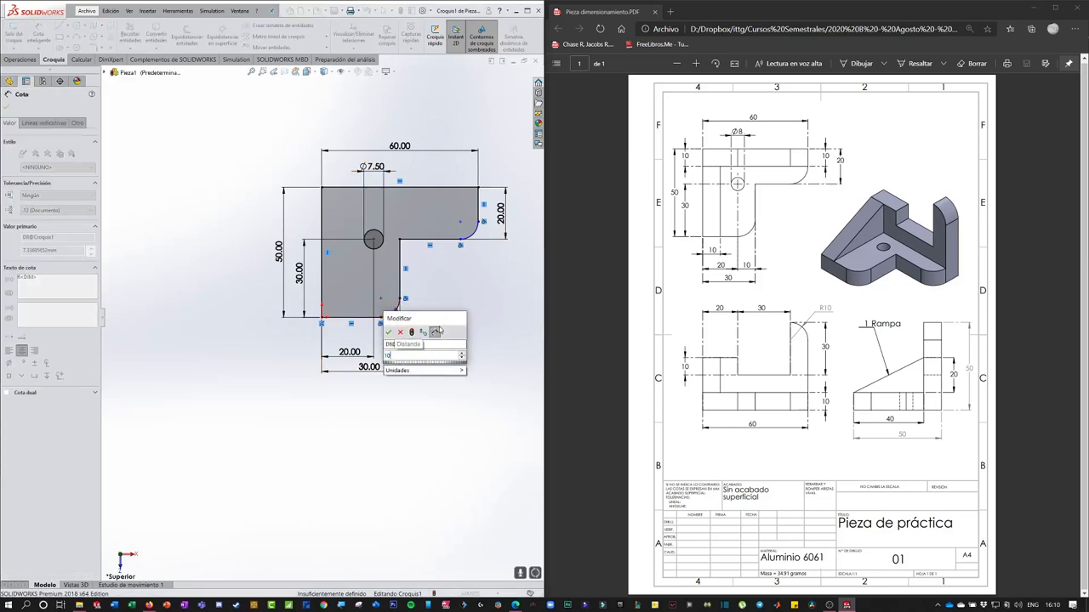
{"action": "key", "text": "Return"}
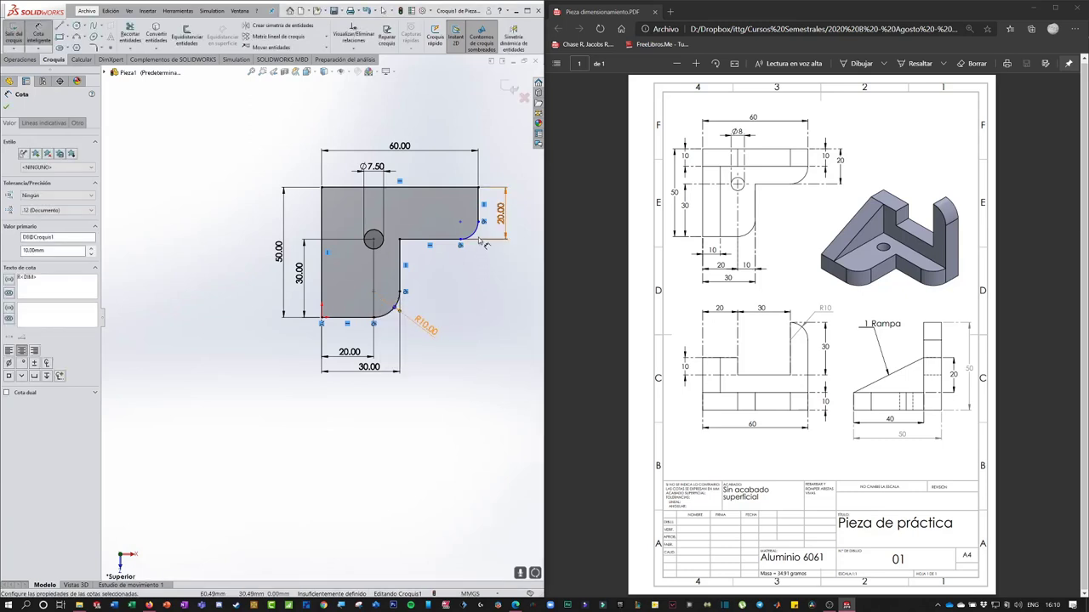
{"action": "left_click", "coordinate": [481, 238]}
{"action": "left_click", "coordinate": [508, 261]}
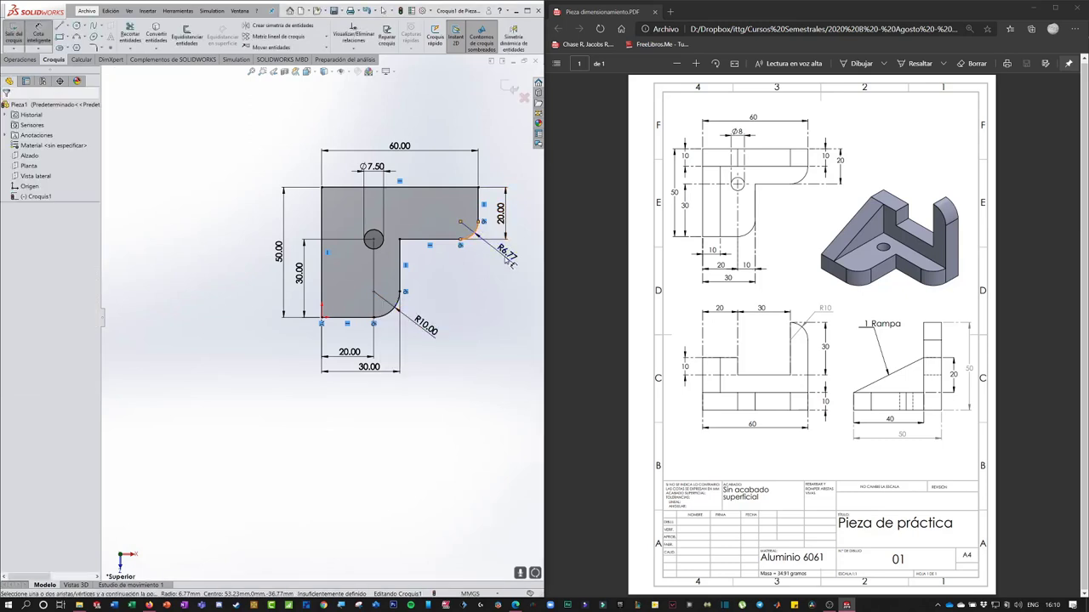
{"action": "type", "text": "10"}
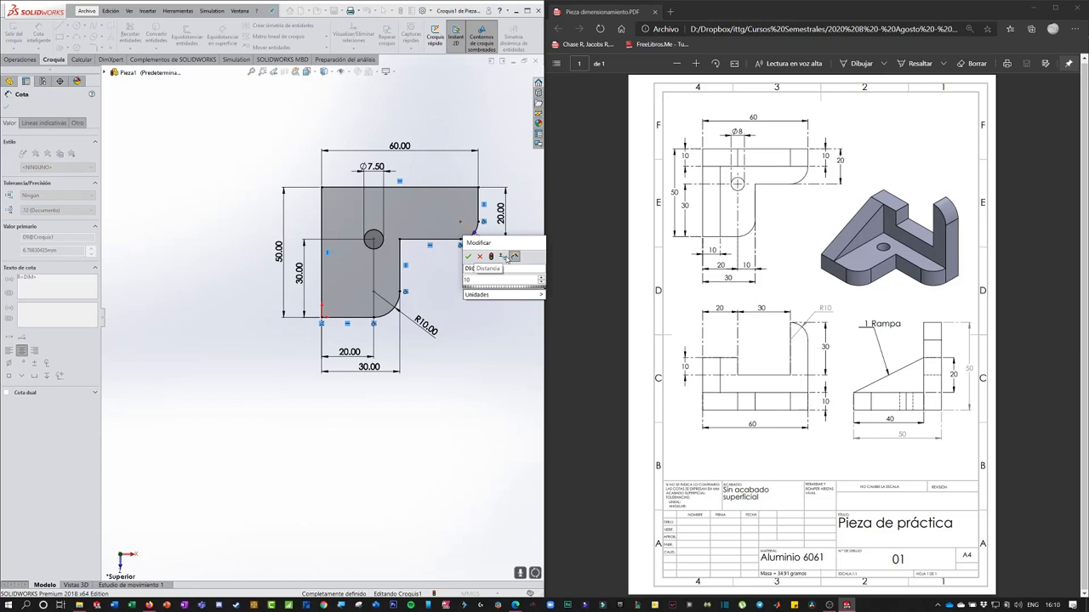
{"action": "key", "text": "Return"}
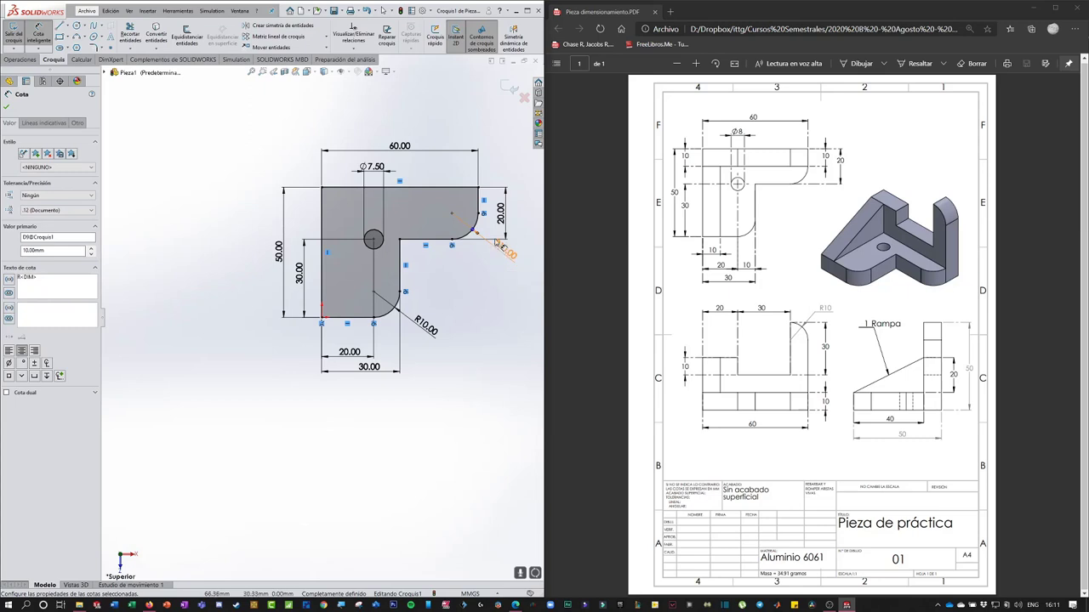
{"action": "left_click", "coordinate": [6, 106]}
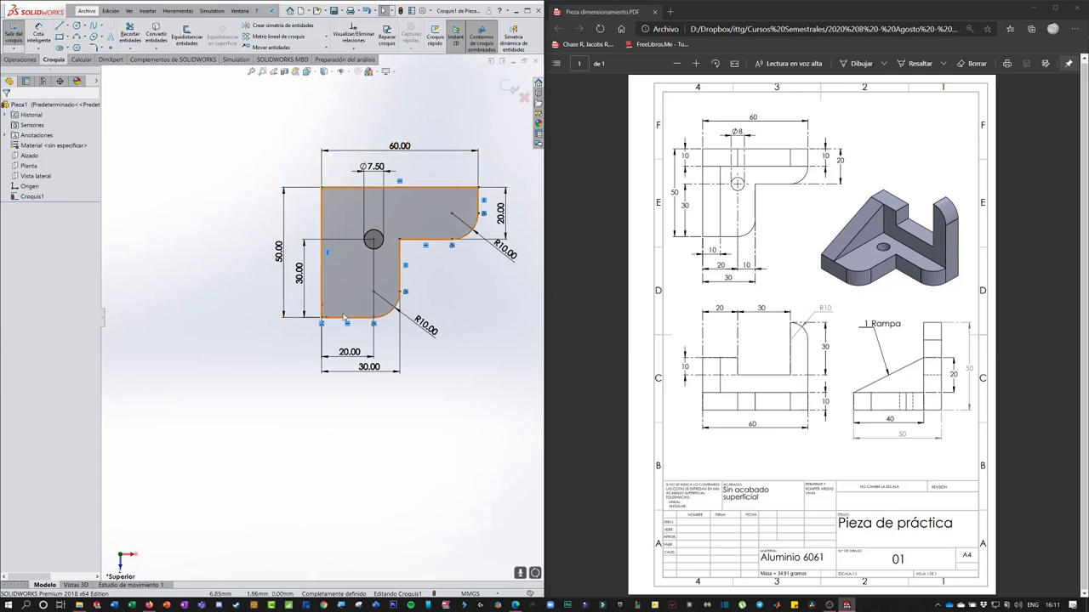
Fit the profile in view and exit Croquis1.
{"action": "key", "text": "f"}
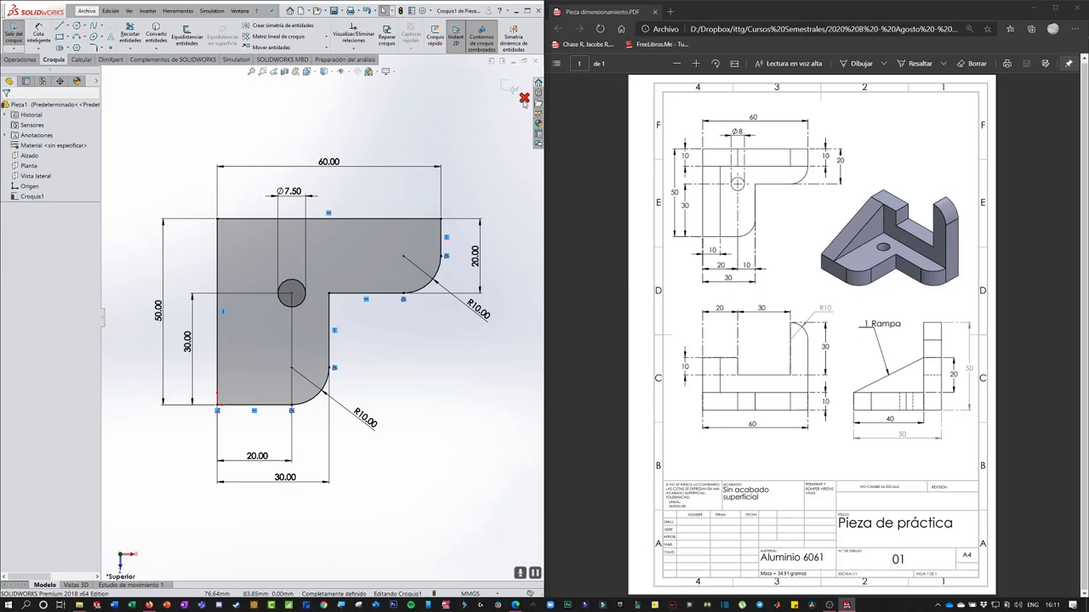
{"action": "left_click", "coordinate": [512, 91]}
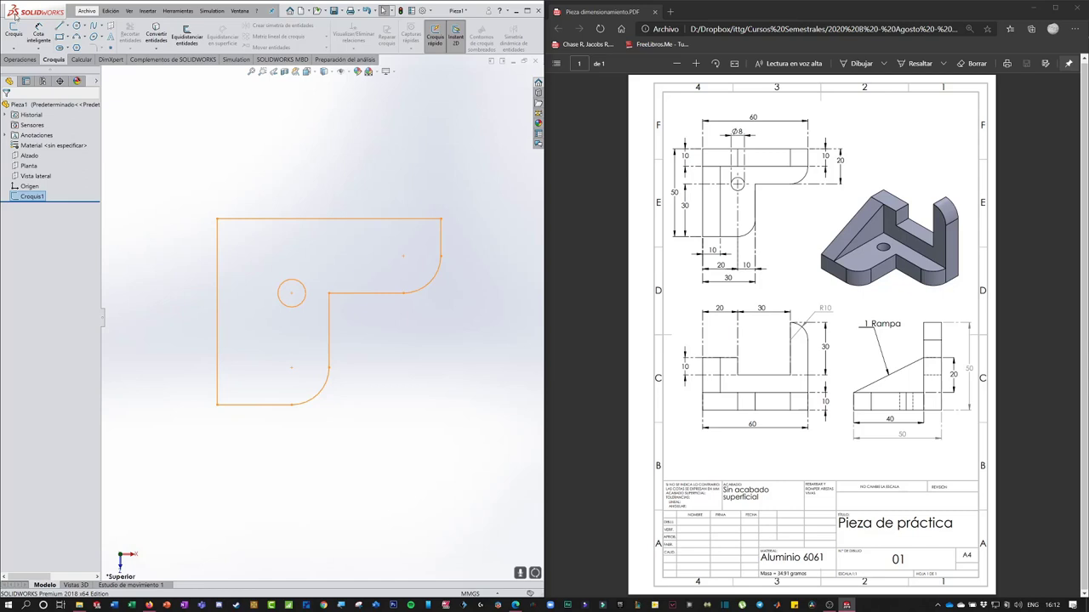
Extrude Croquis1 10 mm with Extruir saliente/base into the L-shaped plate.
{"action": "left_click", "coordinate": [23, 61]}
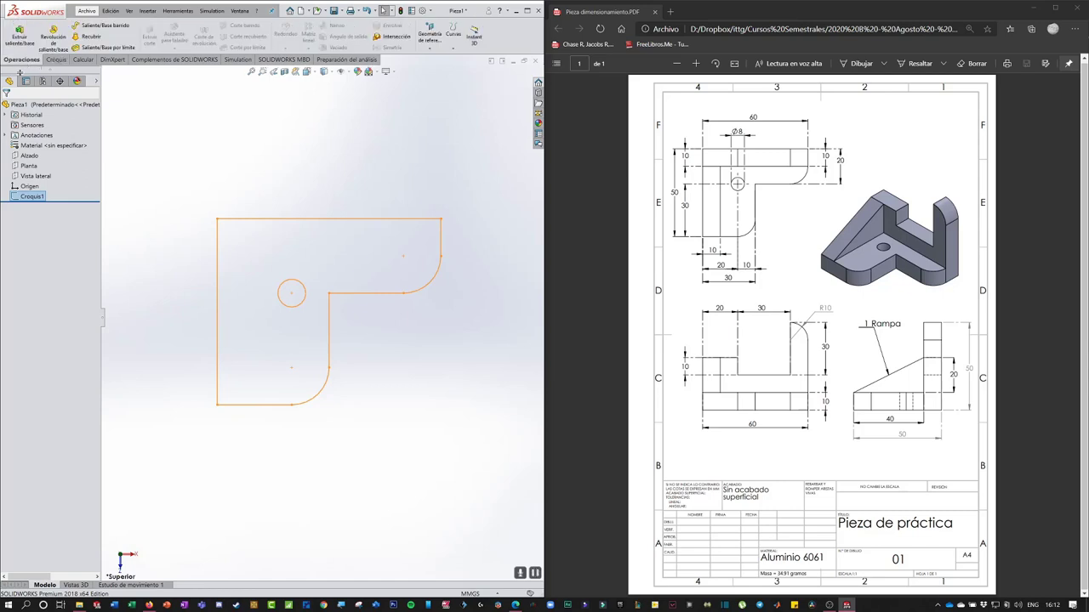
{"action": "left_click", "coordinate": [23, 38]}
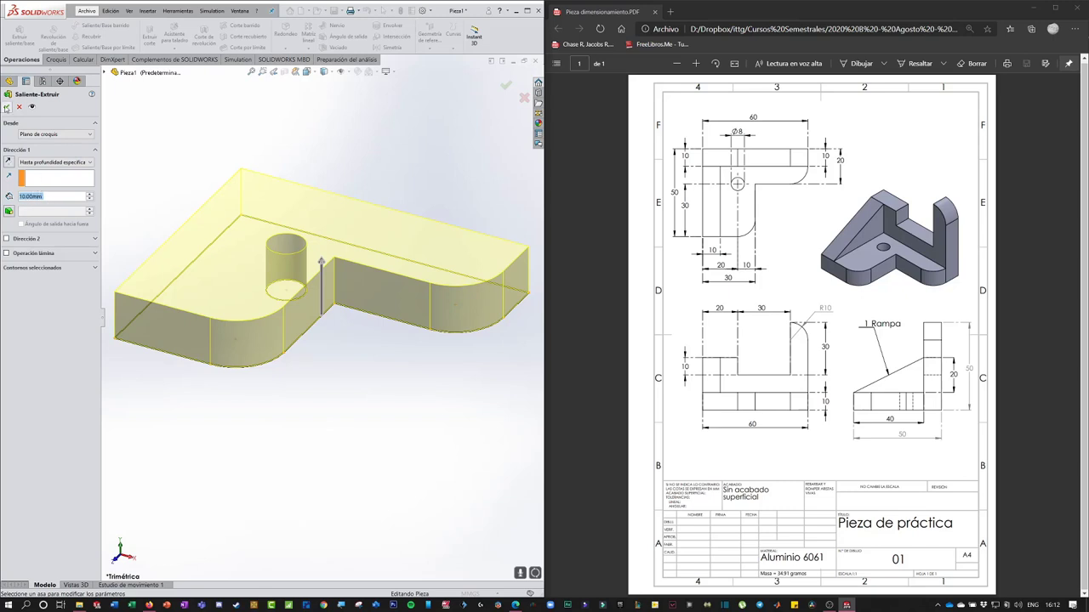
{"action": "left_click", "coordinate": [6, 107]}
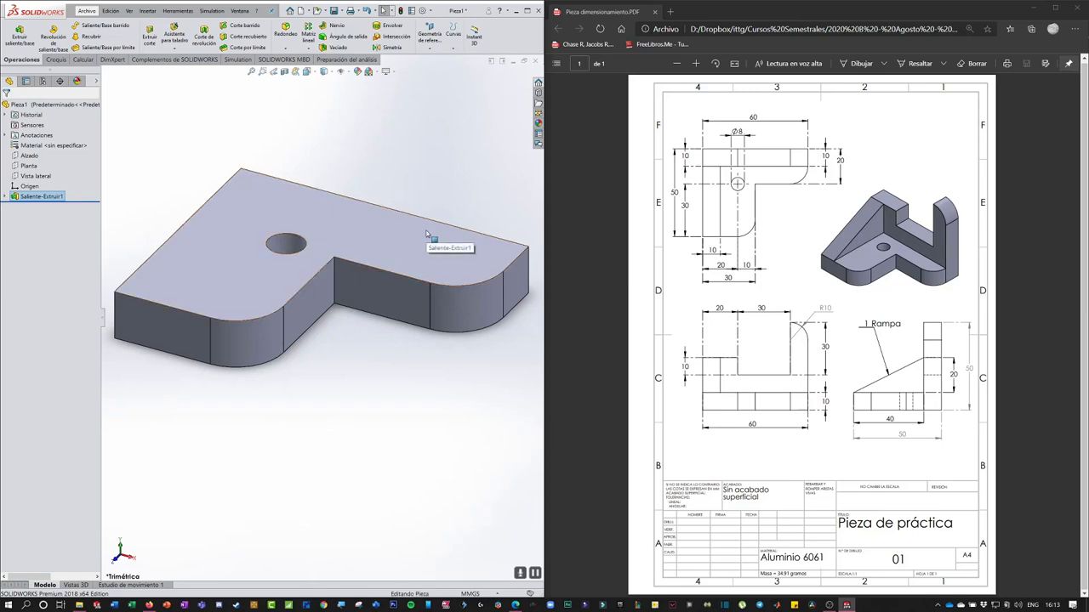
Select the base plate's long end face and view it normal with Ctrl+8.
{"action": "mouse_move", "coordinate": [426, 241]}
{"action": "middle_mouse_down"}
{"action": "mouse_move", "coordinate": [426, 226]}
{"action": "mouse_move", "coordinate": [360, 243]}
{"action": "mouse_move", "coordinate": [430, 236]}
{"action": "middle_mouse_up"}
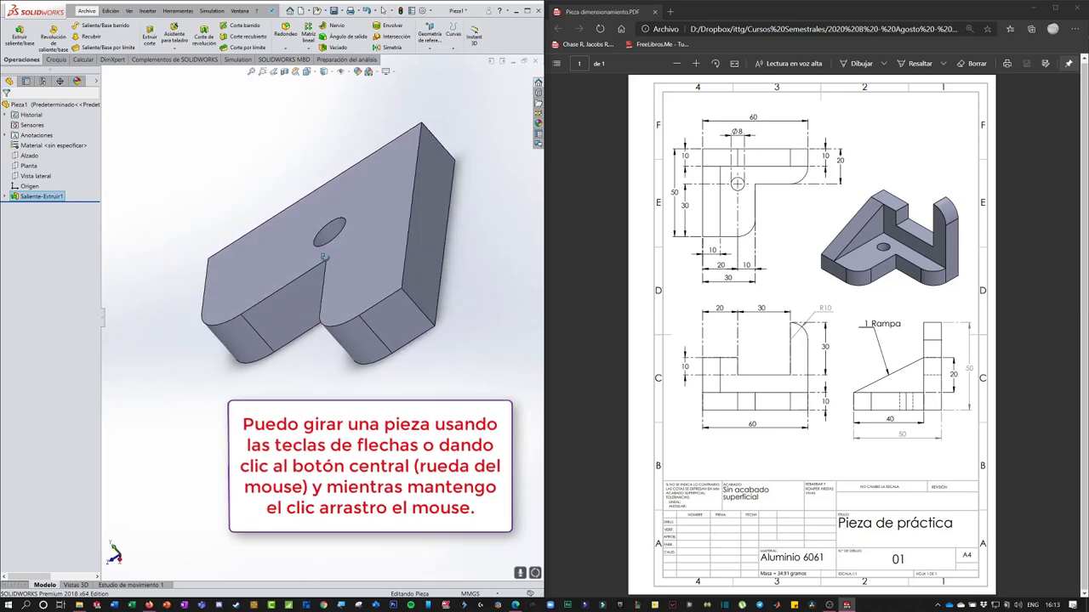
{"action": "left_click", "coordinate": [430, 236]}
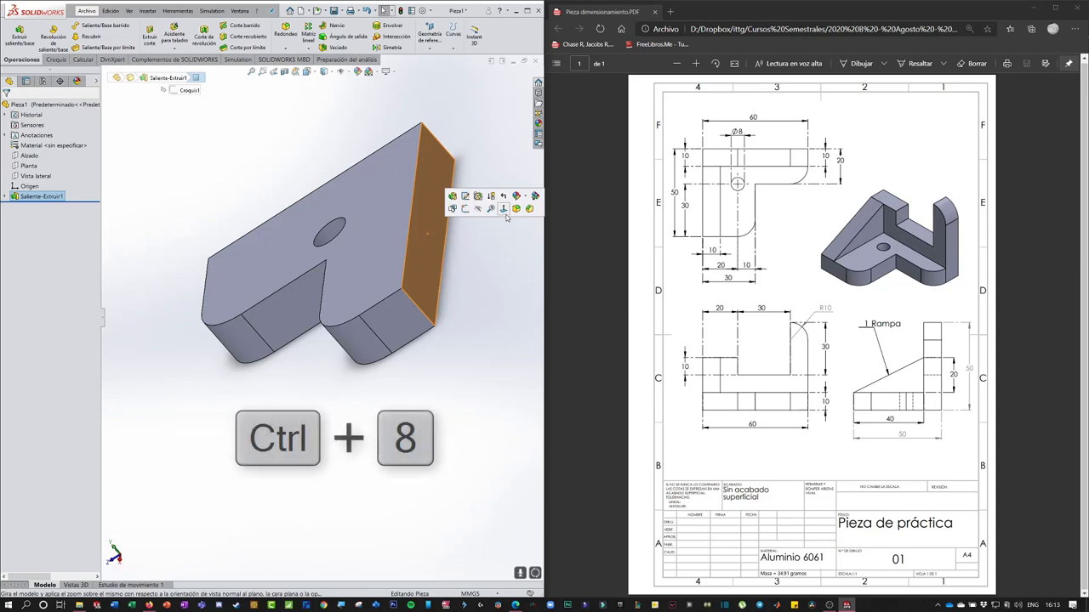
{"action": "key", "text": "ctrl+8"}
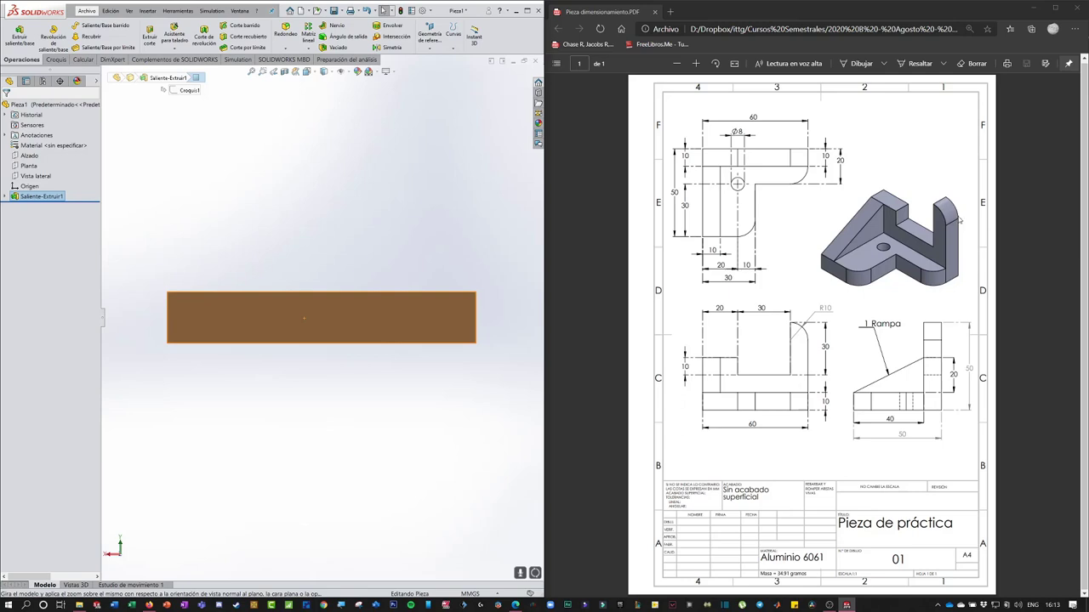
Start Croquis2 on the selected end face with the Line tool active.
{"action": "left_click", "coordinate": [56, 61]}
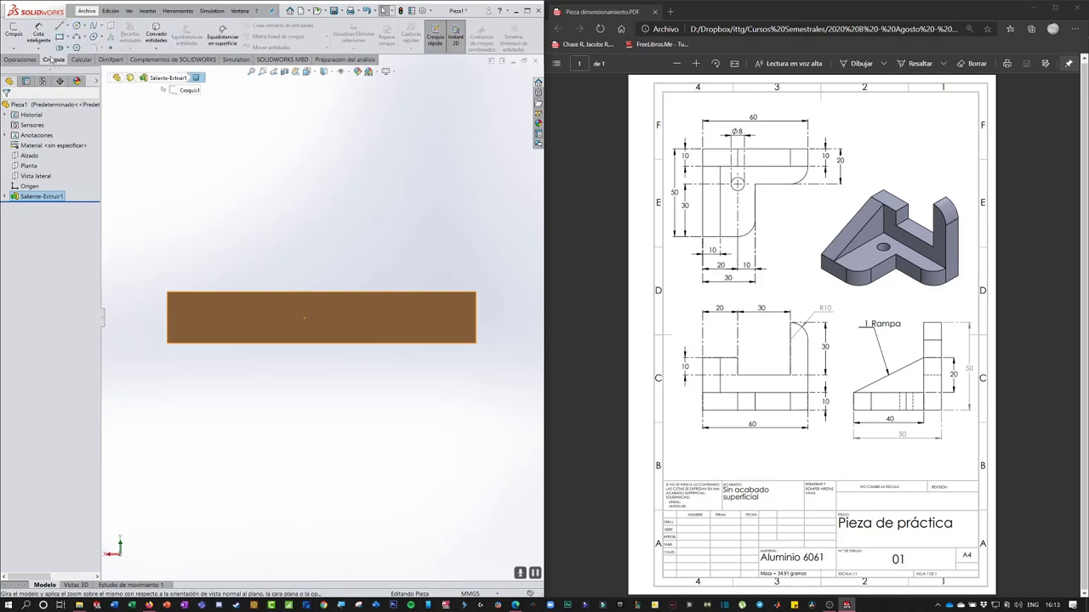
{"action": "left_click", "coordinate": [13, 32]}
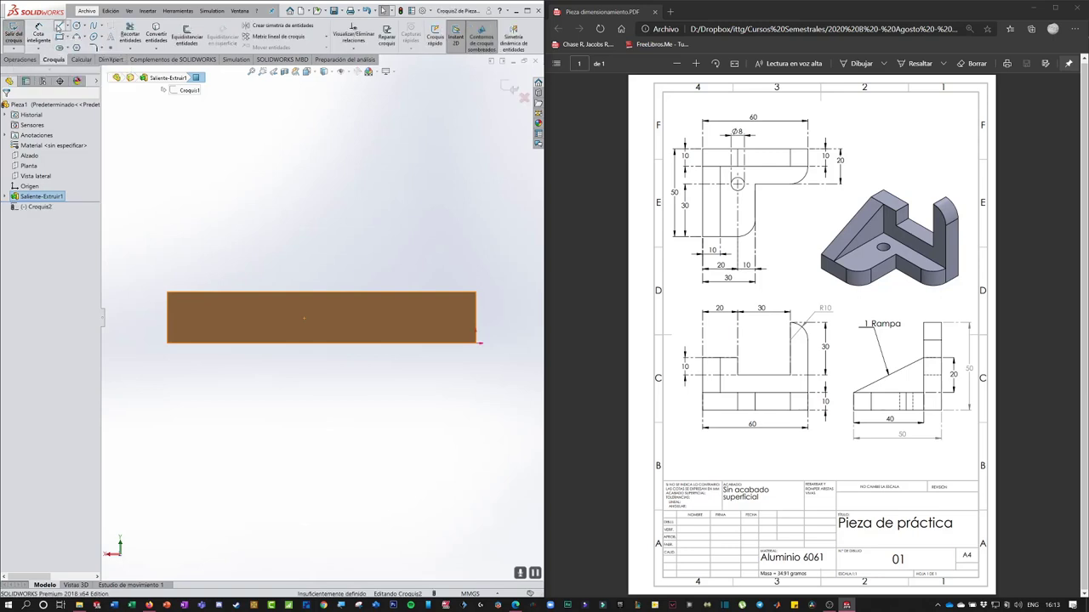
{"action": "left_click", "coordinate": [59, 26]}
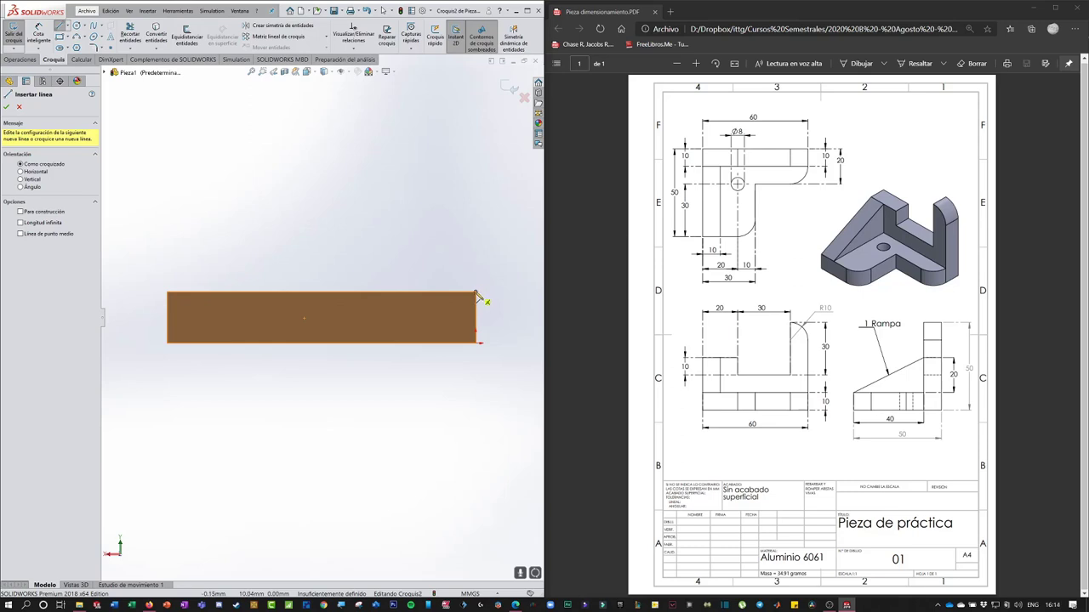
Draw the closed wall profile: right step block, inner floor, and tall upright with rounded top corner.
{"action": "left_click", "coordinate": [476, 294]}
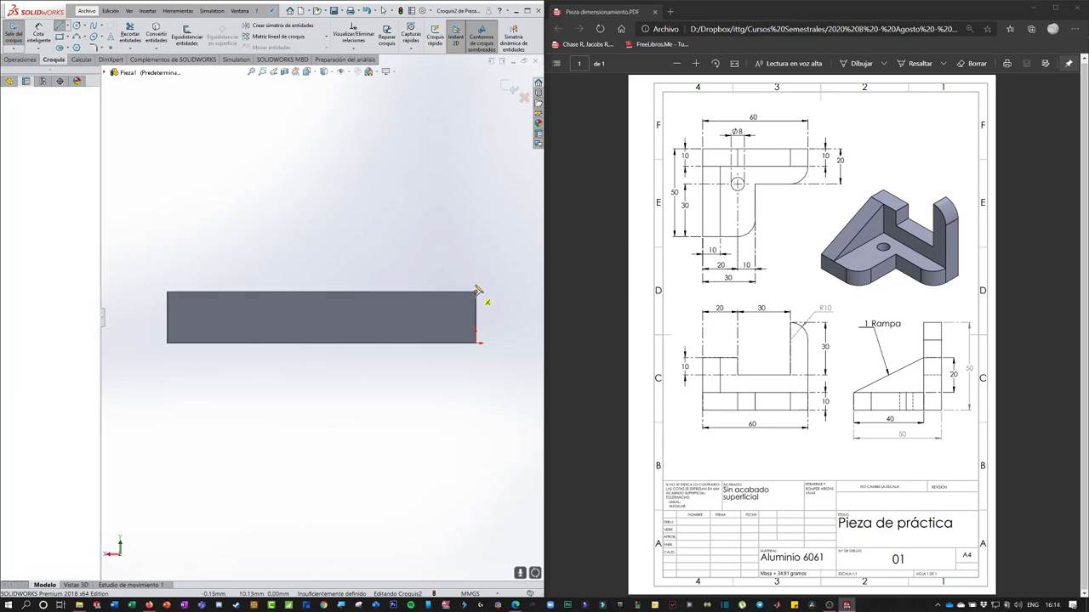
{"action": "left_click", "coordinate": [476, 218]}
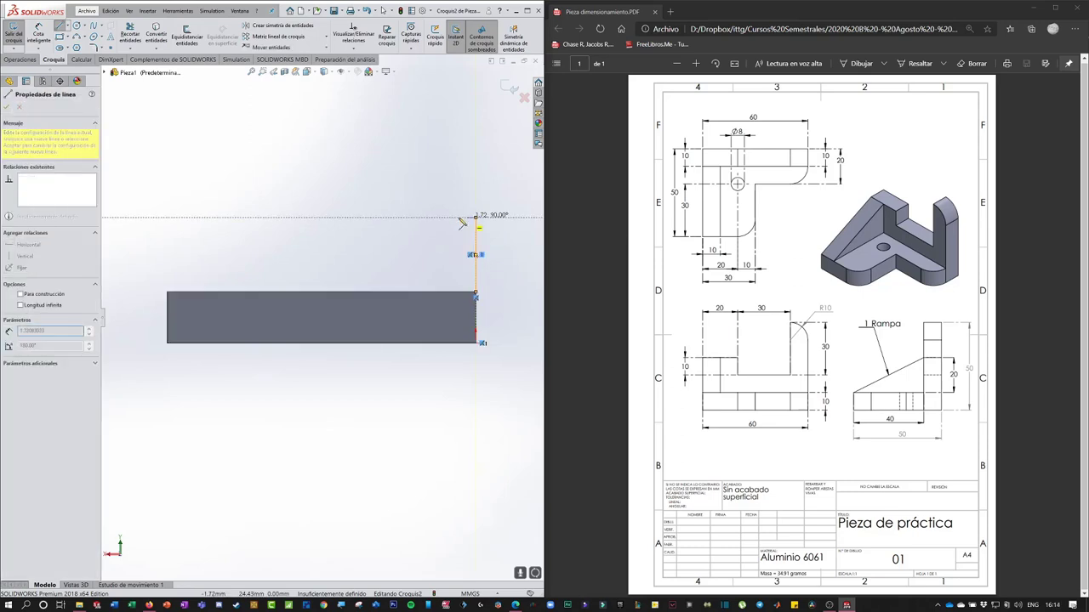
{"action": "left_click", "coordinate": [384, 218]}
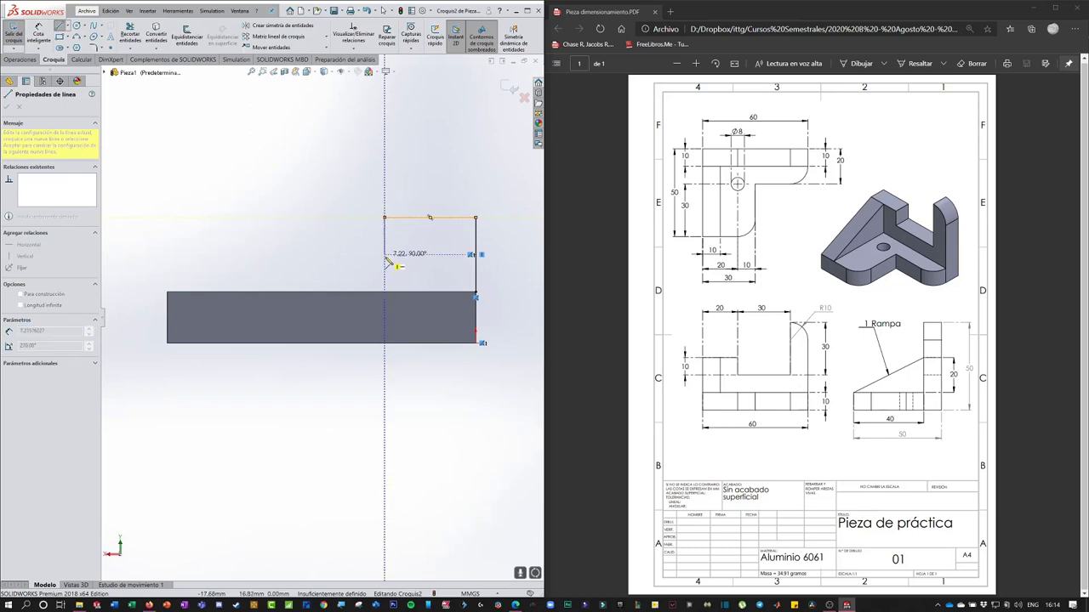
{"action": "left_click", "coordinate": [385, 258]}
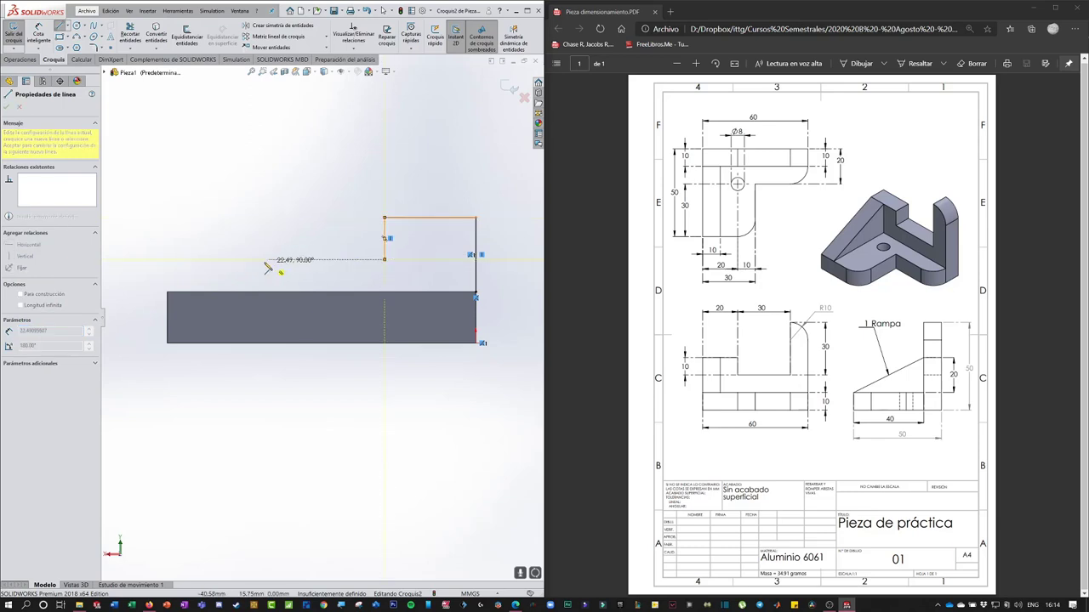
{"action": "left_click", "coordinate": [195, 259]}
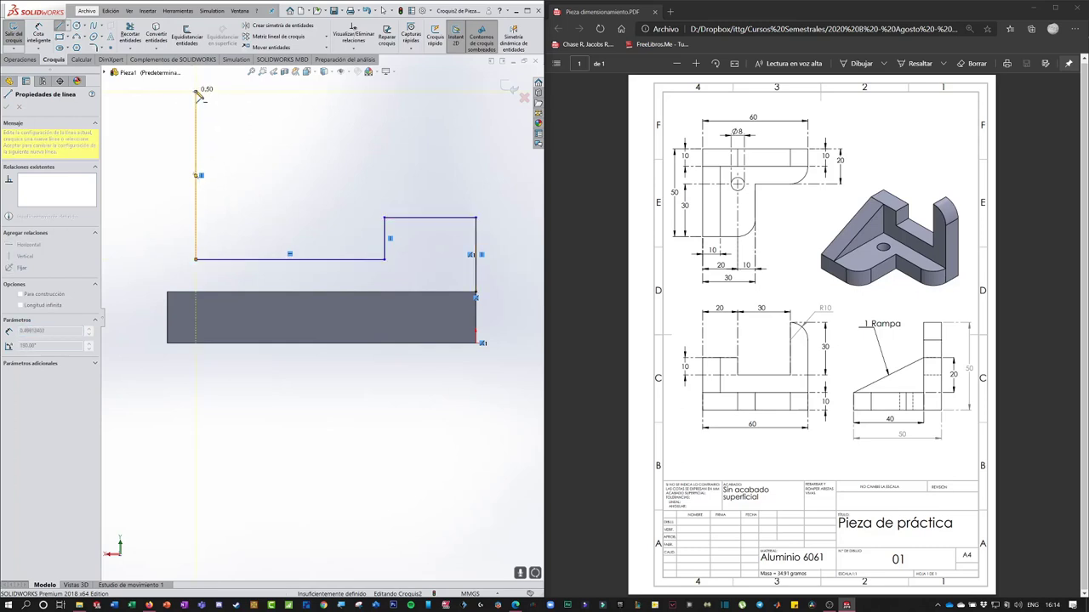
{"action": "left_click", "coordinate": [196, 90]}
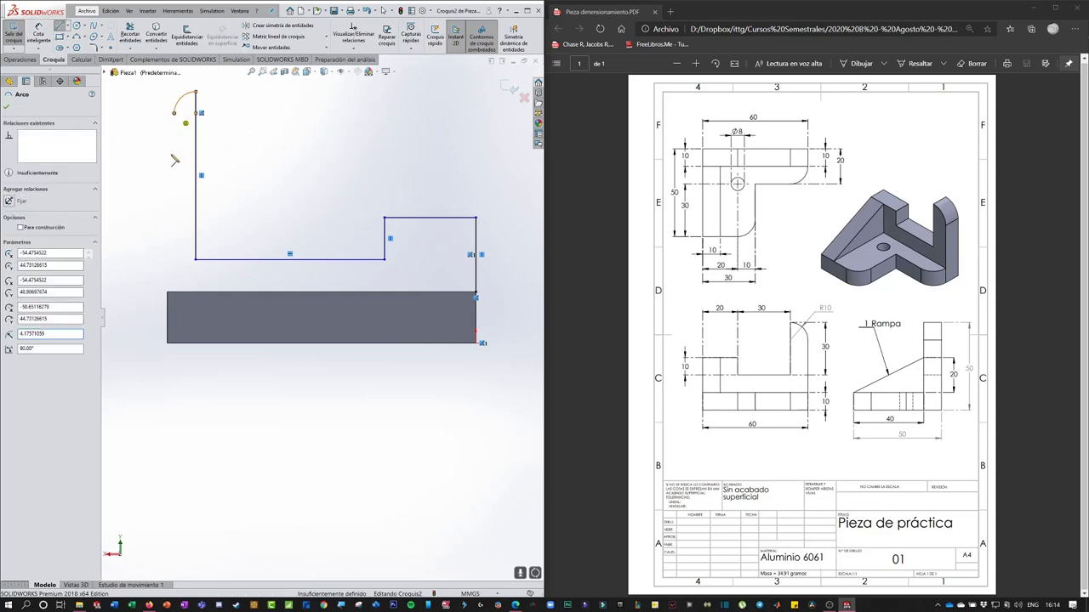
{"action": "left_click", "coordinate": [175, 113]}
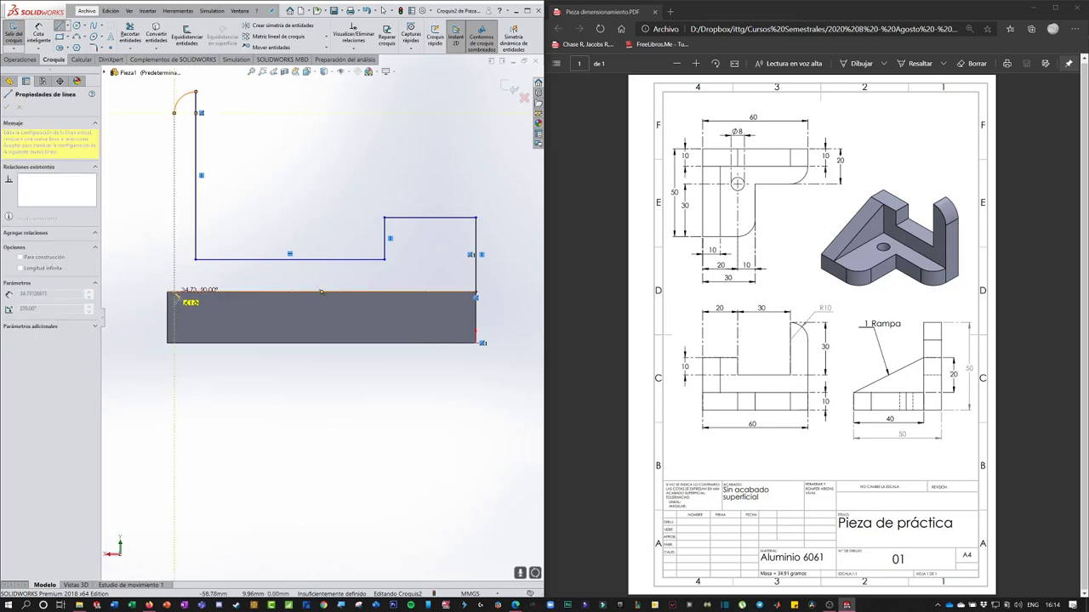
{"action": "left_click", "coordinate": [174, 294]}
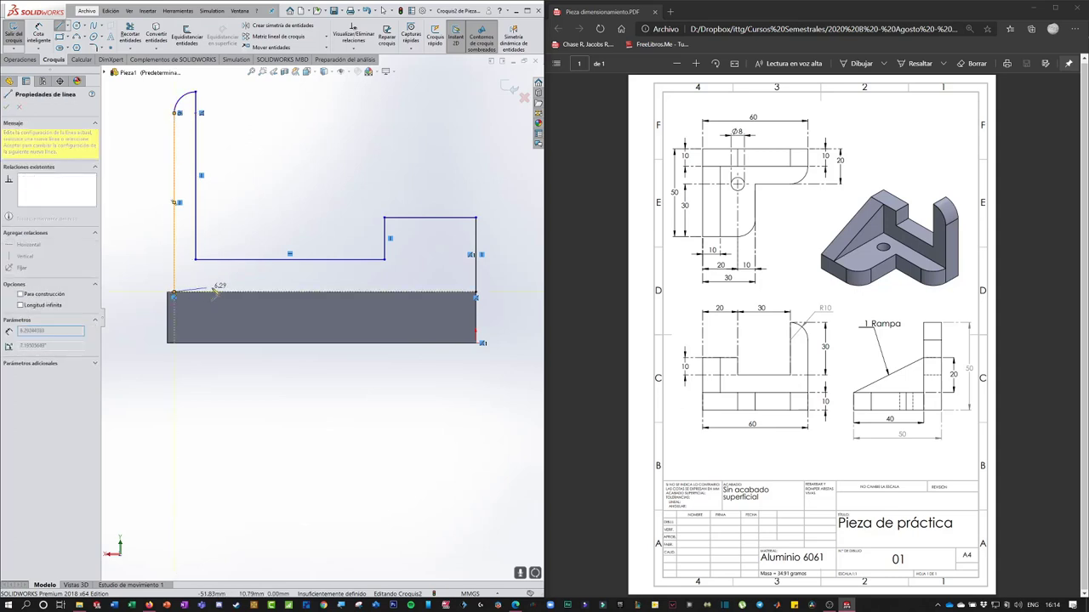
{"action": "left_click", "coordinate": [477, 295]}
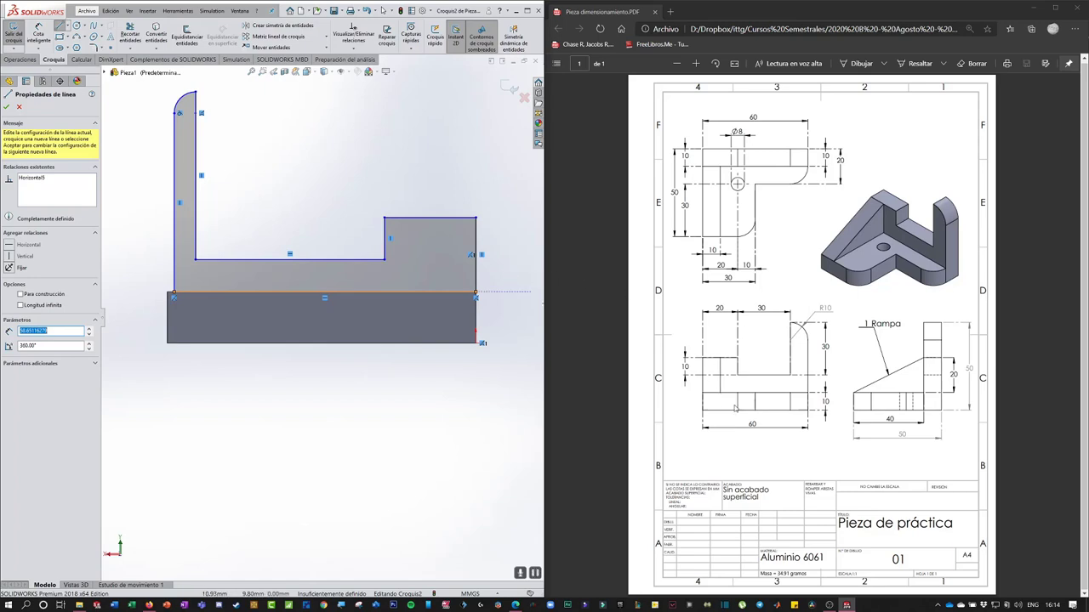
Dimension the profile's overall width at 60 and the inner wall height at 30.
{"action": "left_click", "coordinate": [38, 34]}
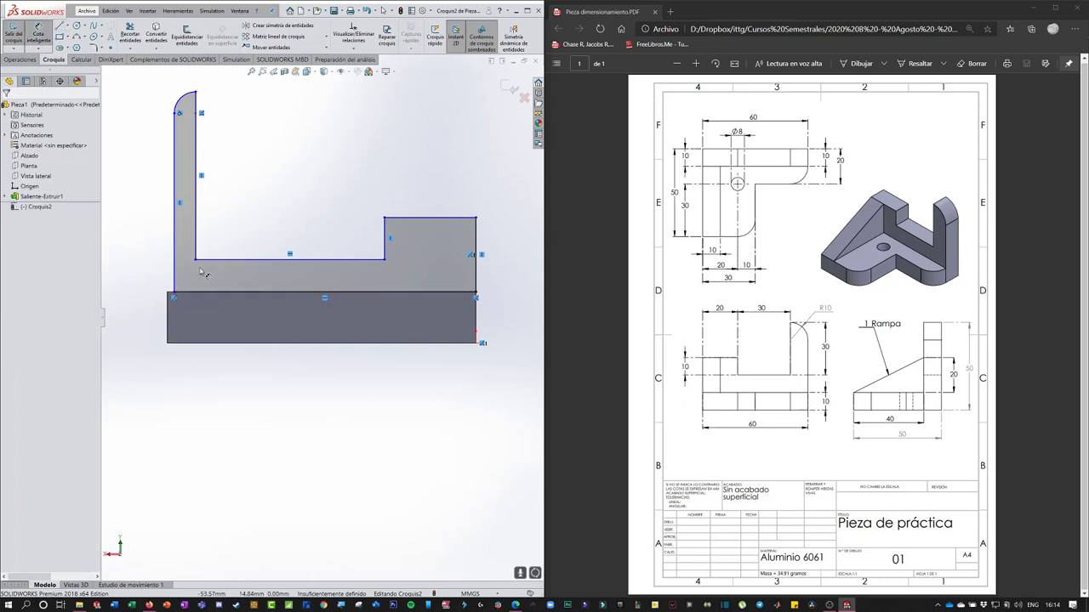
{"action": "left_click", "coordinate": [175, 272]}
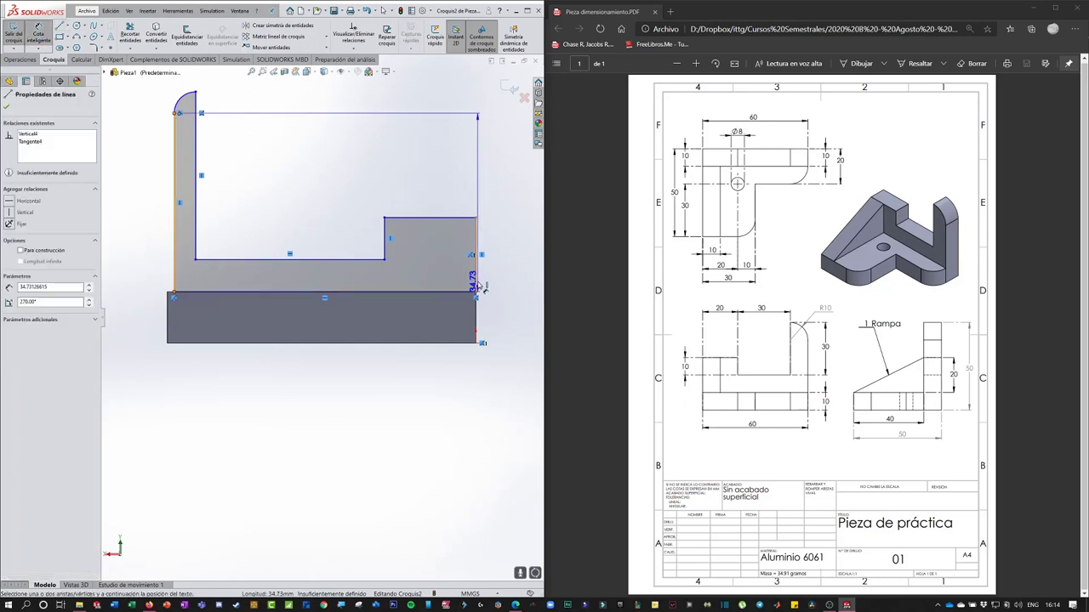
{"action": "left_click", "coordinate": [477, 284]}
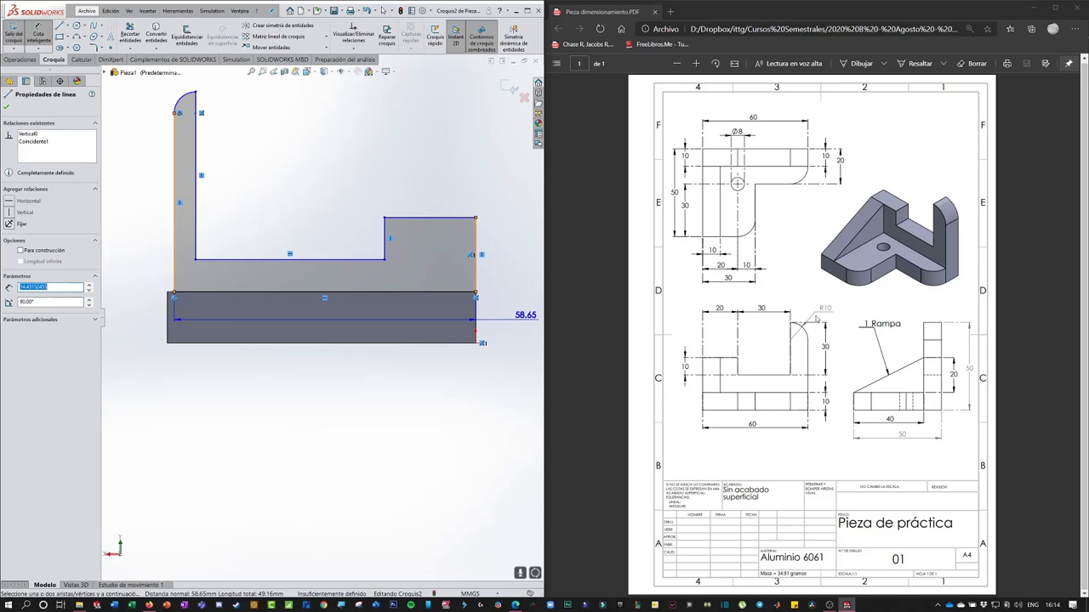
{"action": "left_click", "coordinate": [319, 377]}
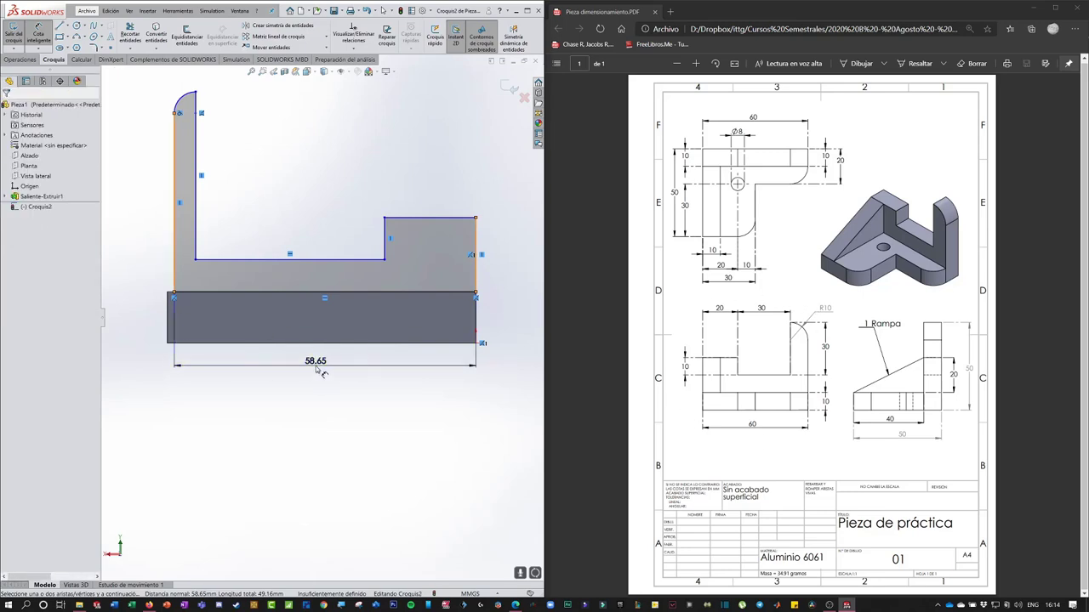
{"action": "type", "text": "60"}
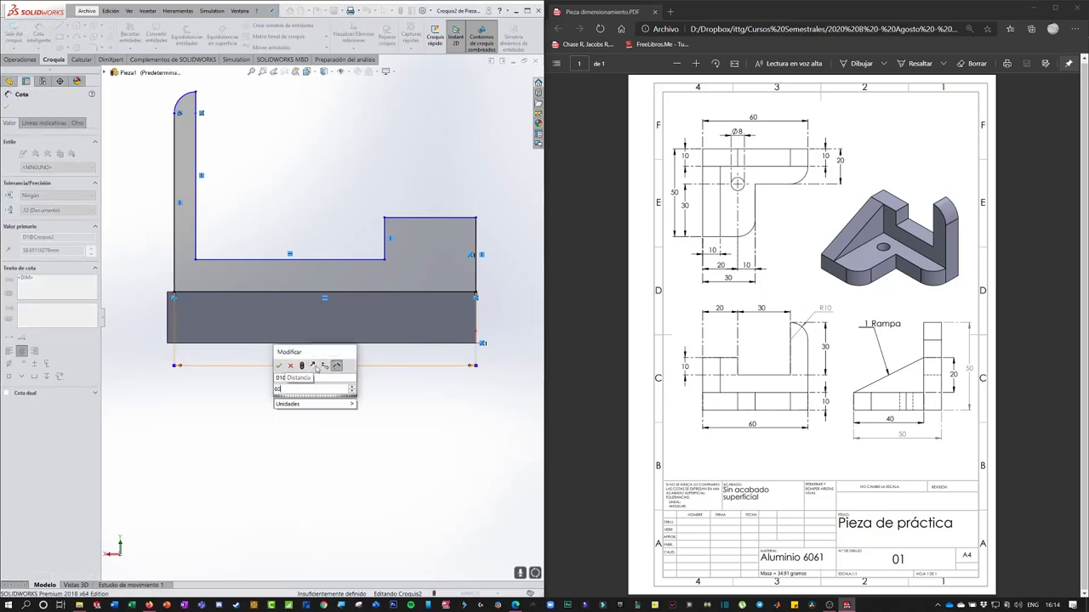
{"action": "key", "text": "Return"}
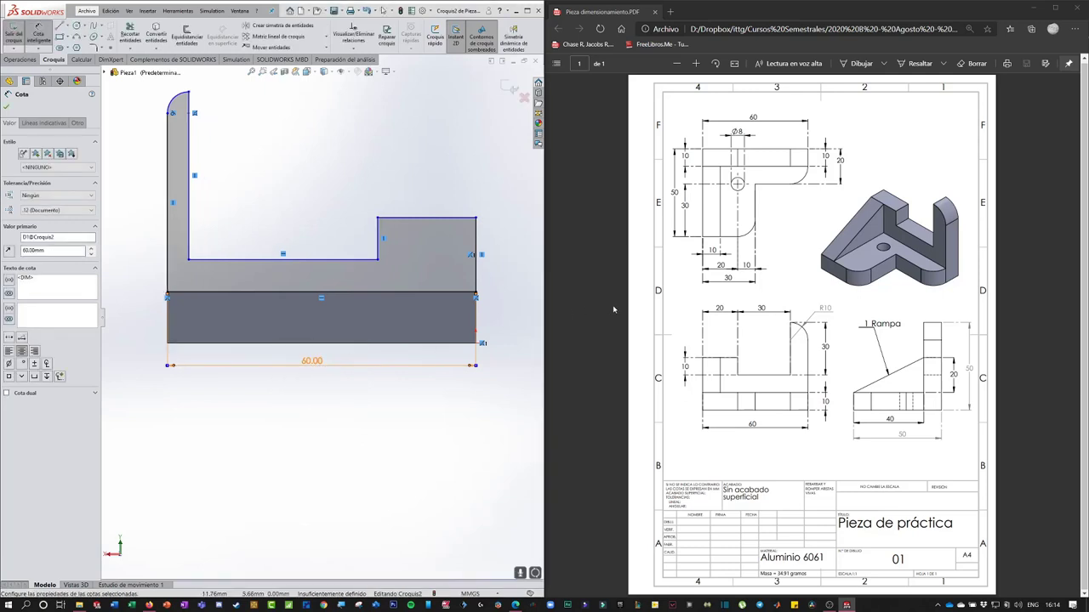
{"action": "left_click", "coordinate": [189, 200]}
{"action": "left_click", "coordinate": [226, 189]}
{"action": "type", "text": "30"}
{"action": "key", "text": "Return"}
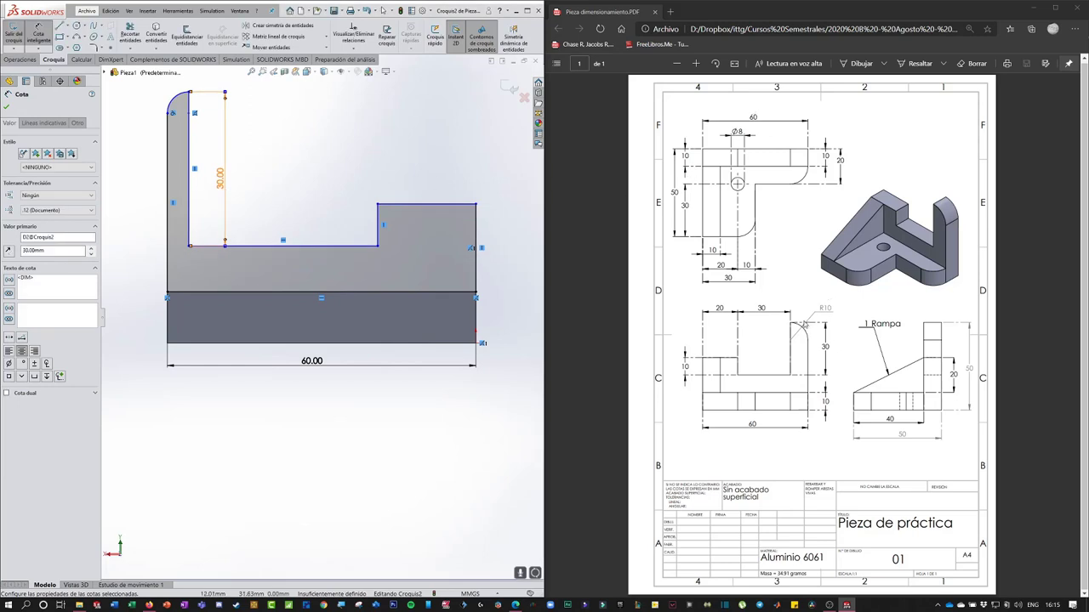
Add the R10 top corner radius, the 30 notch width and the 20 step width.
{"action": "left_click", "coordinate": [174, 100]}
{"action": "left_click", "coordinate": [153, 92]}
{"action": "type", "text": "10"}
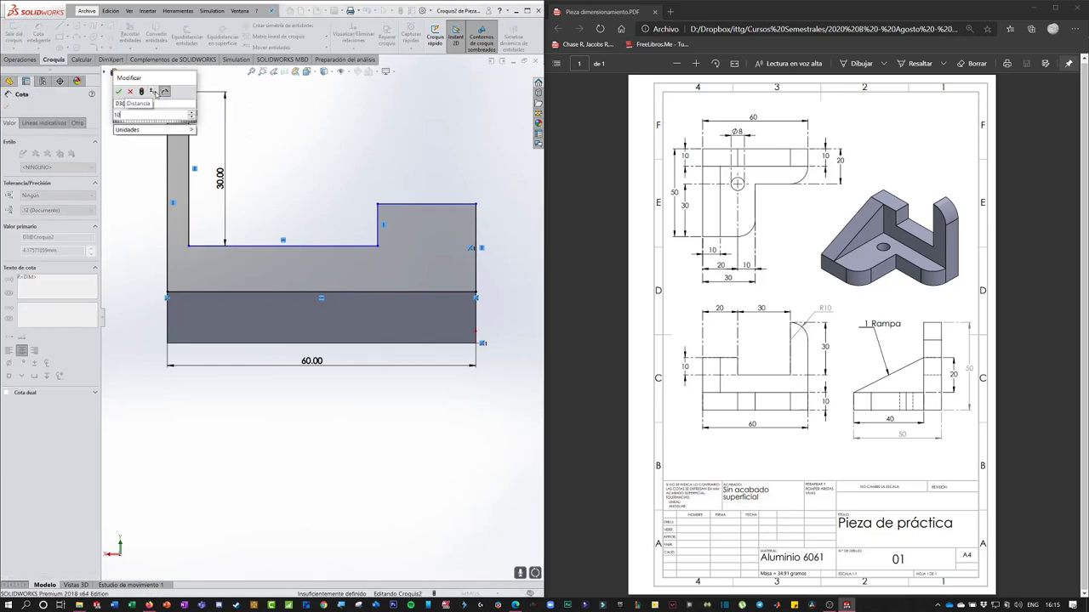
{"action": "key", "text": "Return"}
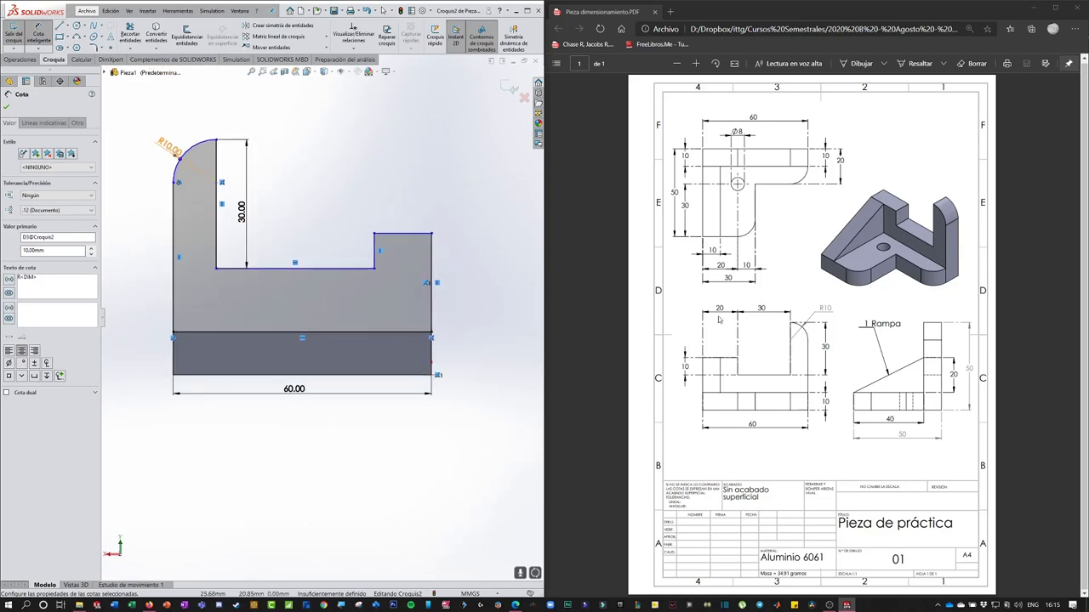
{"action": "left_click", "coordinate": [301, 269]}
{"action": "left_click", "coordinate": [301, 248]}
{"action": "type", "text": "30"}
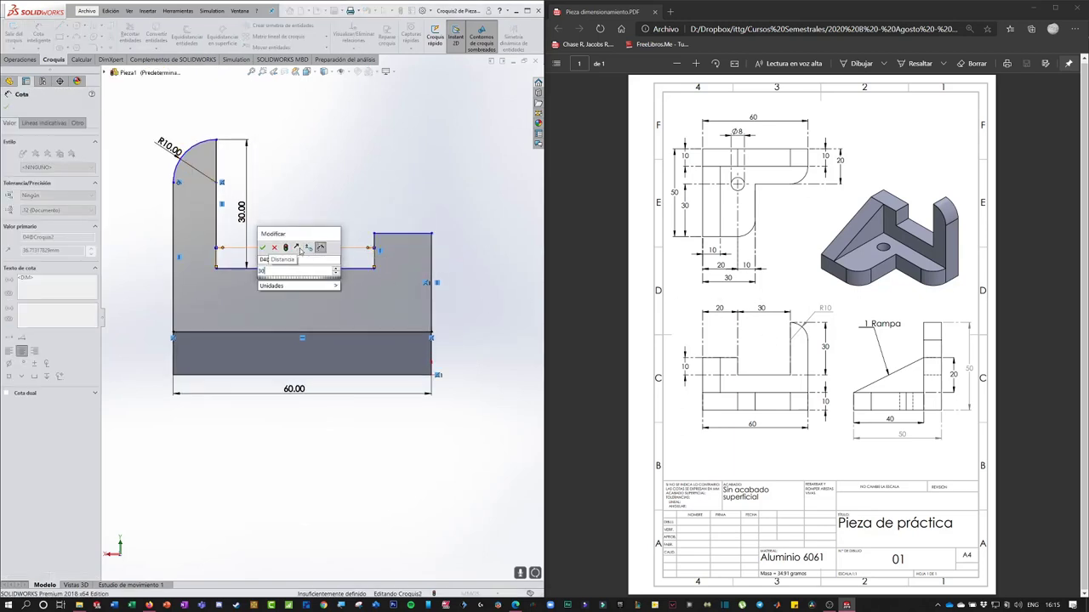
{"action": "key", "text": "Return"}
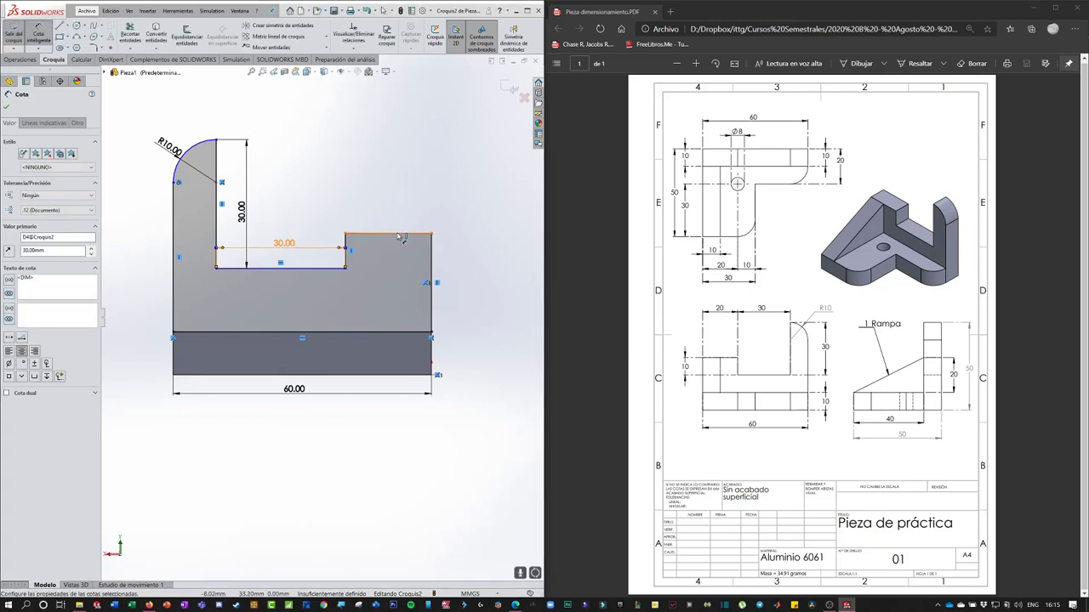
{"action": "left_click", "coordinate": [387, 234]}
{"action": "left_click", "coordinate": [363, 223]}
{"action": "key", "text": "Return"}
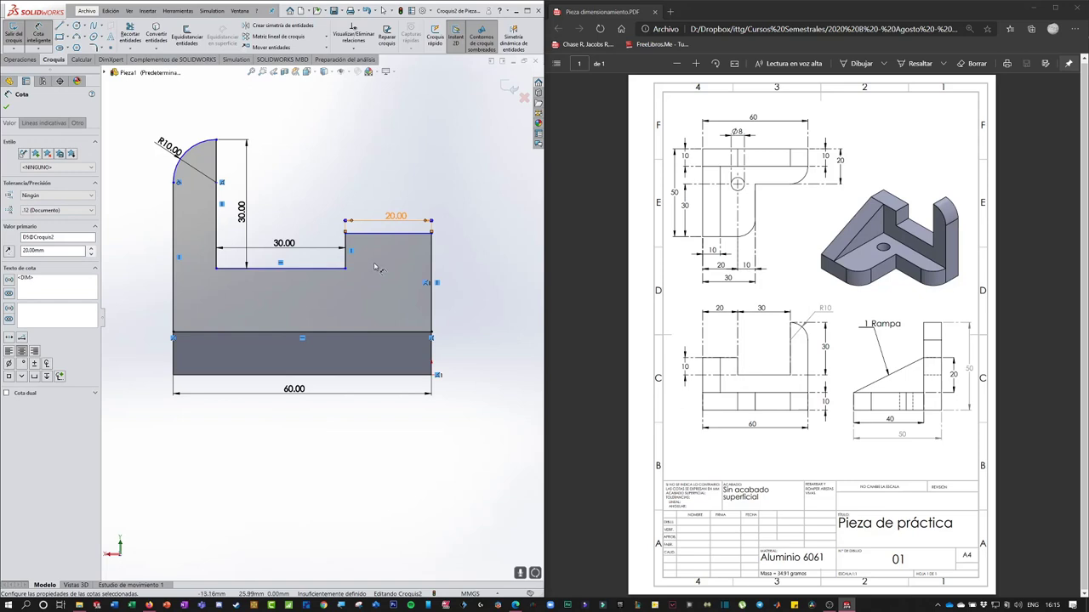
Set the raised step's height to 10 mm and discard the redundant driven dimension.
{"action": "left_click", "coordinate": [348, 251]}
{"action": "left_click", "coordinate": [459, 251]}
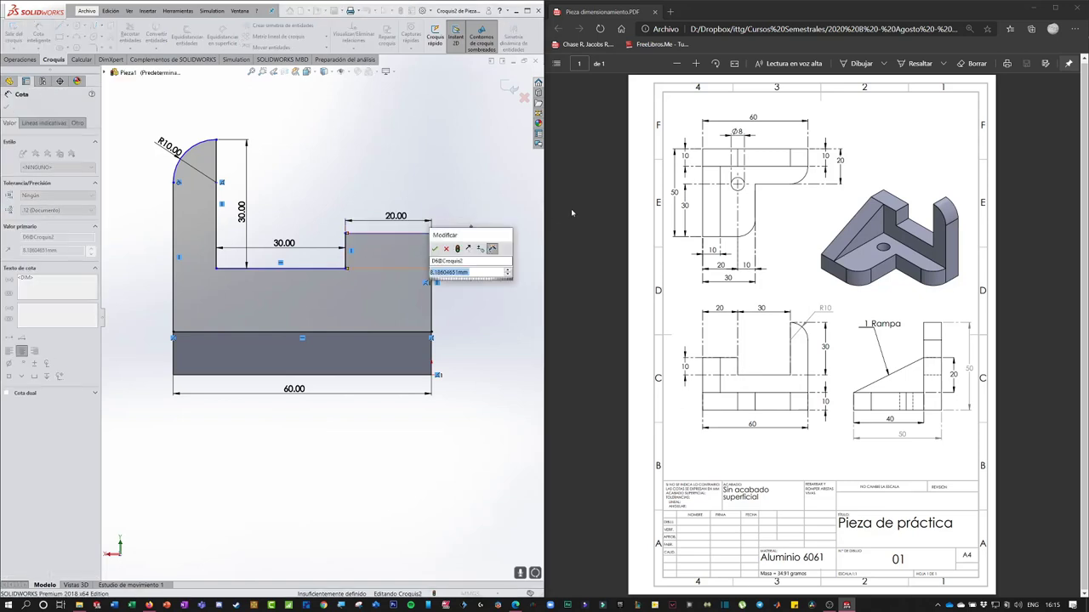
{"action": "type", "text": "10"}
{"action": "key", "text": "Return"}
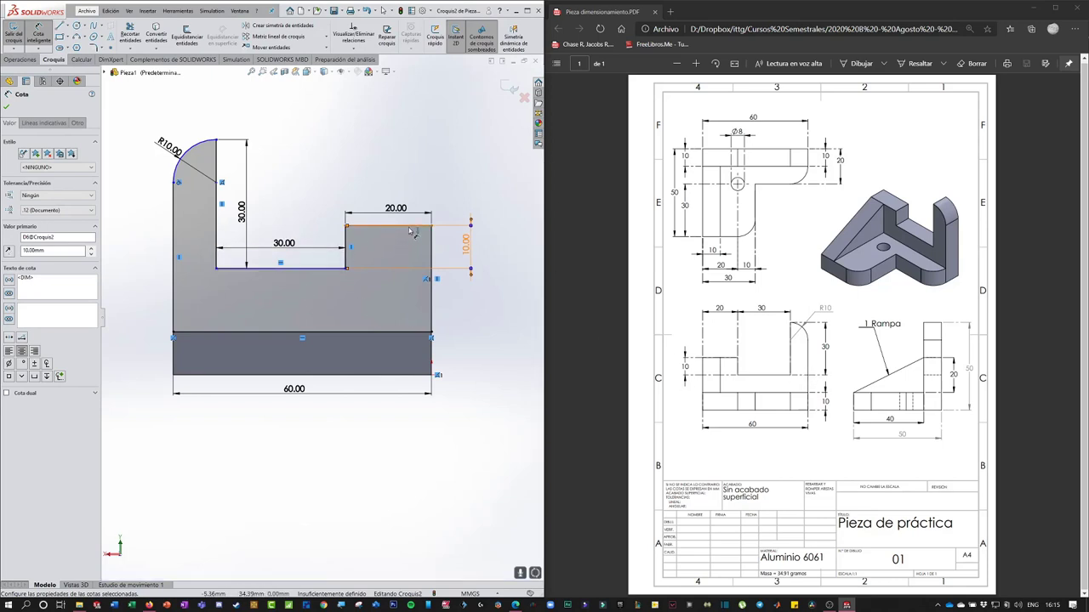
{"action": "left_click", "coordinate": [431, 285]}
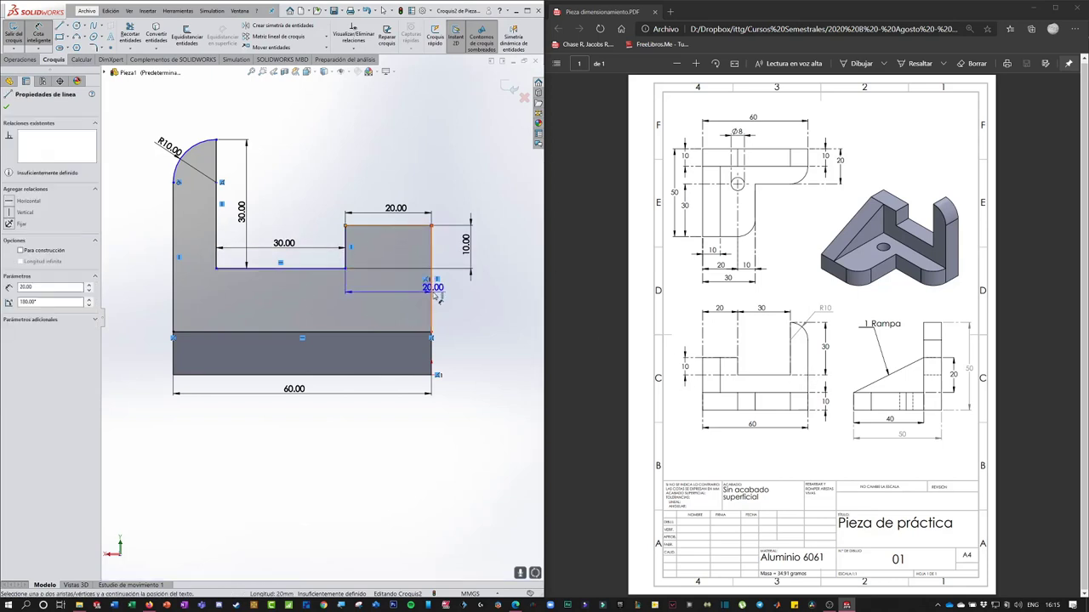
{"action": "left_click", "coordinate": [400, 332]}
{"action": "left_click", "coordinate": [497, 273]}
{"action": "left_click", "coordinate": [604, 204]}
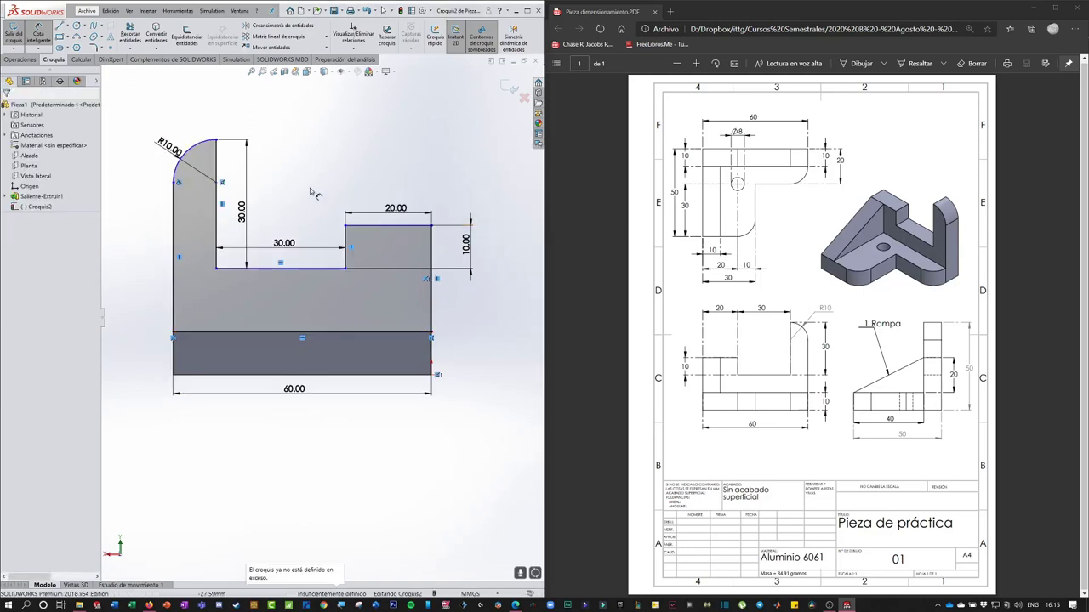
Dimension the wall's right edge at 20 mm, tidy the 10.00 and 20.00 labels, and finish dimensioning.
{"action": "left_click_drag", "start_coordinate": [288, 244], "coordinate": [305, 245]}
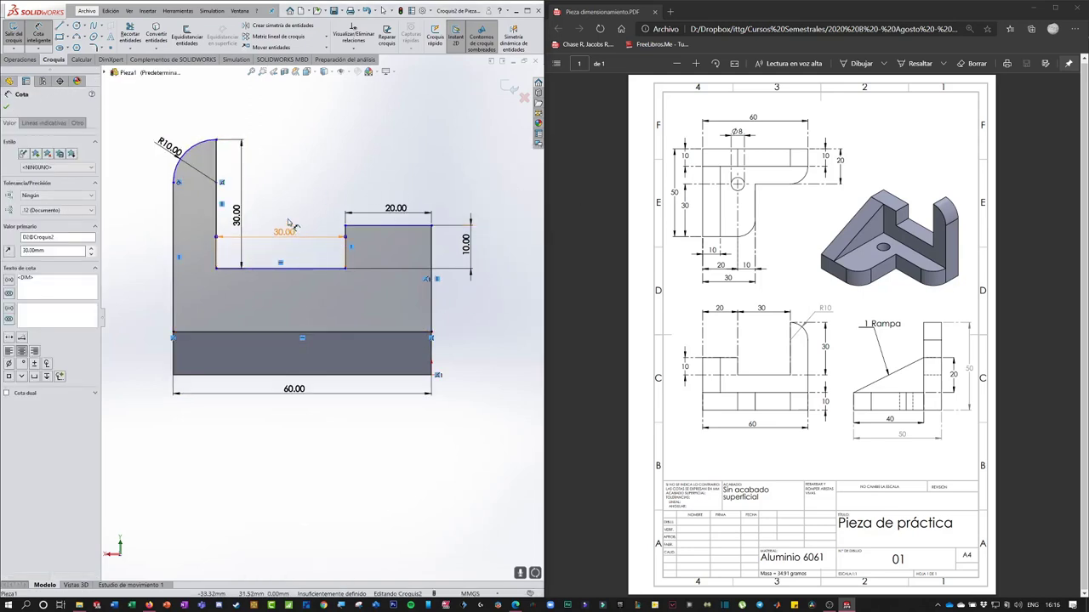
{"action": "left_click", "coordinate": [295, 243]}
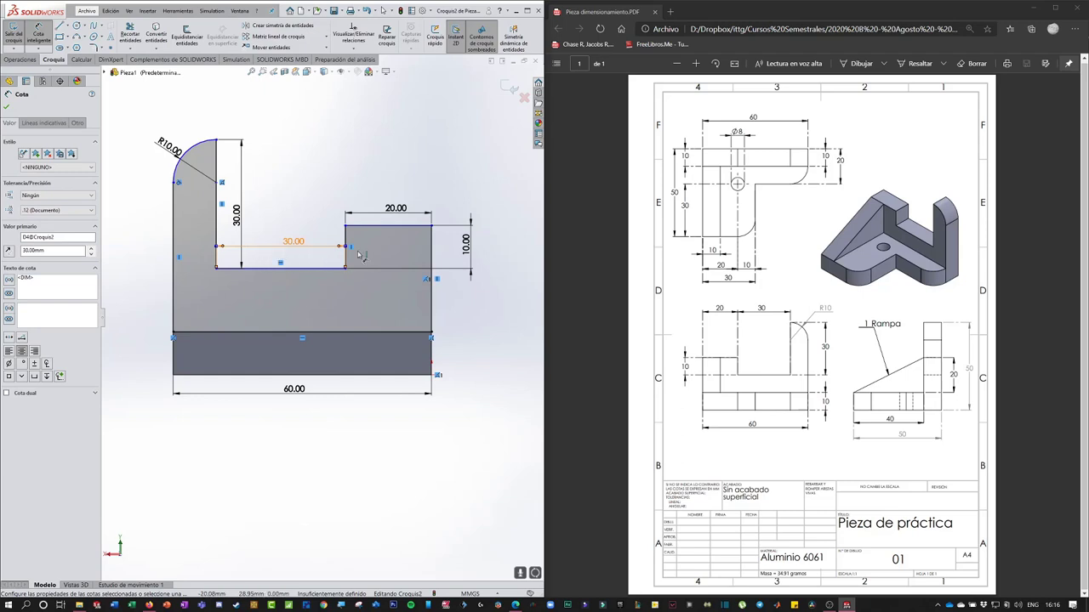
{"action": "left_click", "coordinate": [431, 316]}
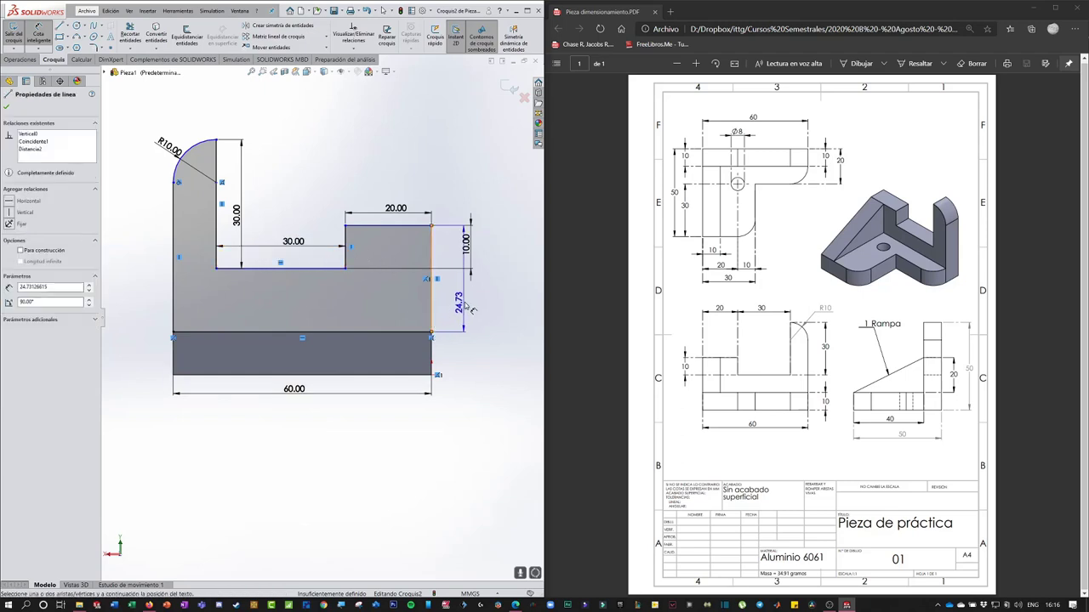
{"action": "left_click", "coordinate": [499, 284]}
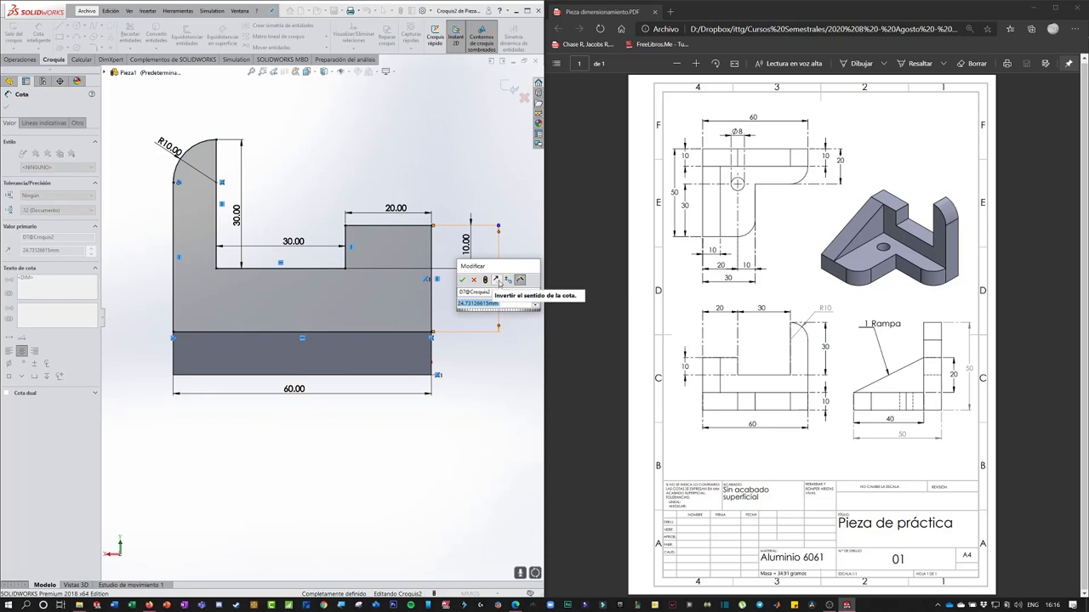
{"action": "type", "text": "20"}
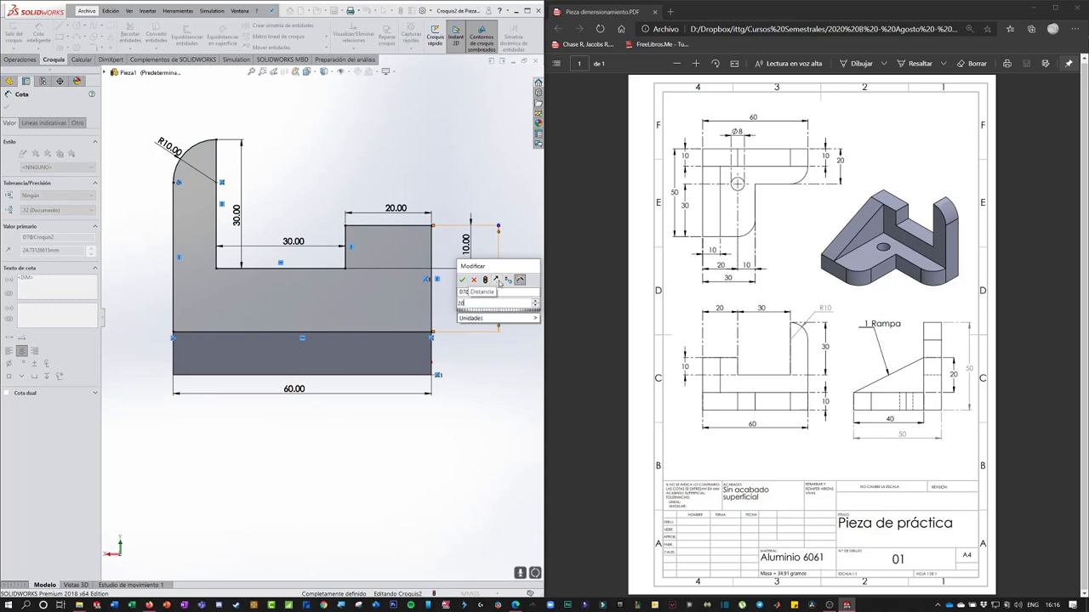
{"action": "key", "text": "Return"}
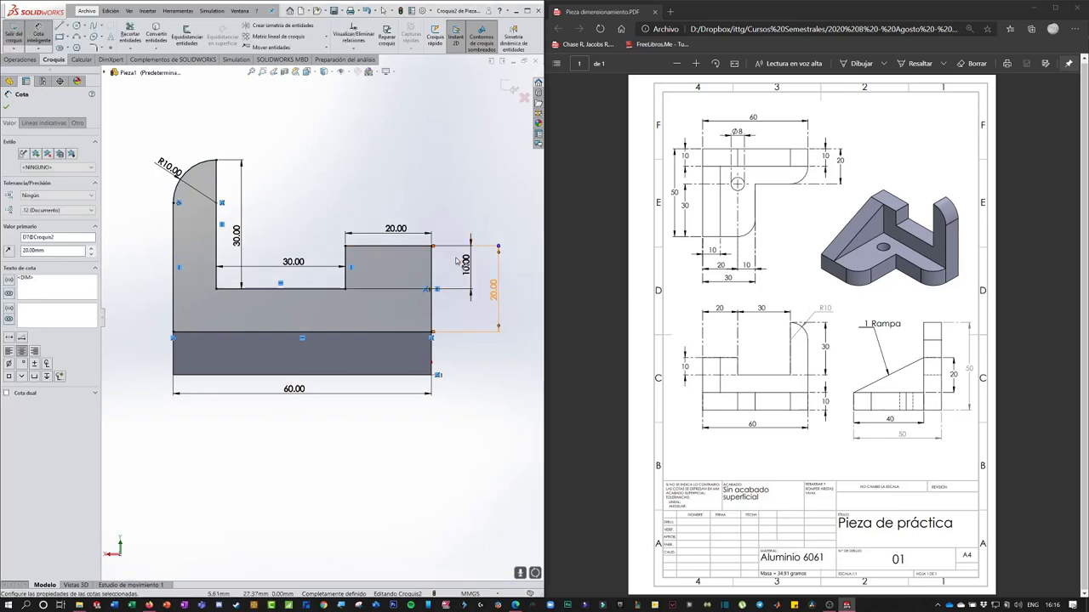
{"action": "mouse_move", "coordinate": [474, 274]}
{"action": "left_mouse_down"}
{"action": "mouse_move", "coordinate": [461, 272]}
{"action": "mouse_move", "coordinate": [478, 290]}
{"action": "left_mouse_up"}
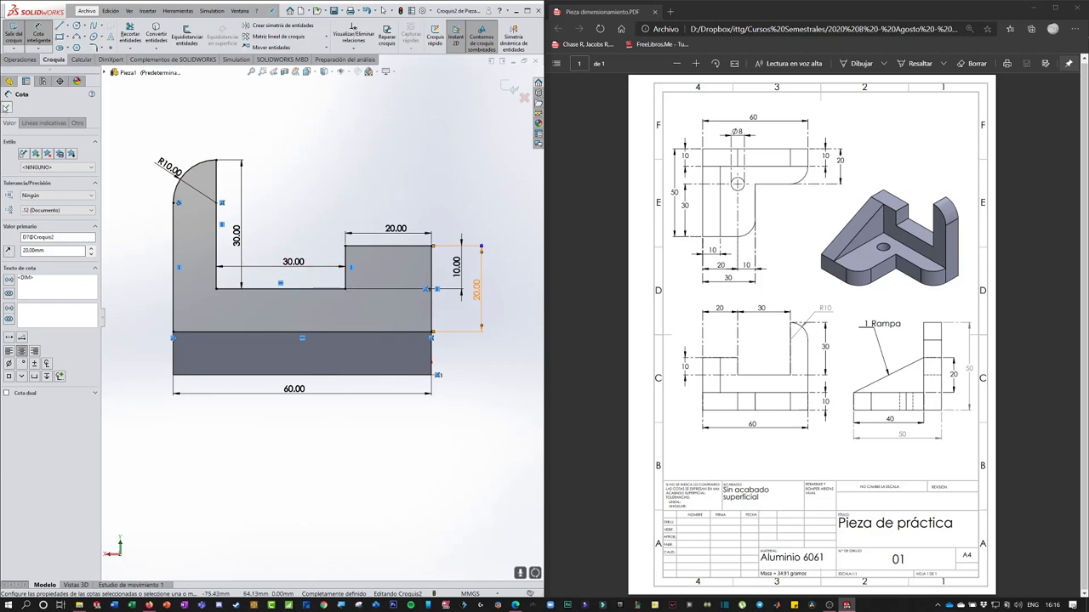
{"action": "left_click", "coordinate": [6, 107]}
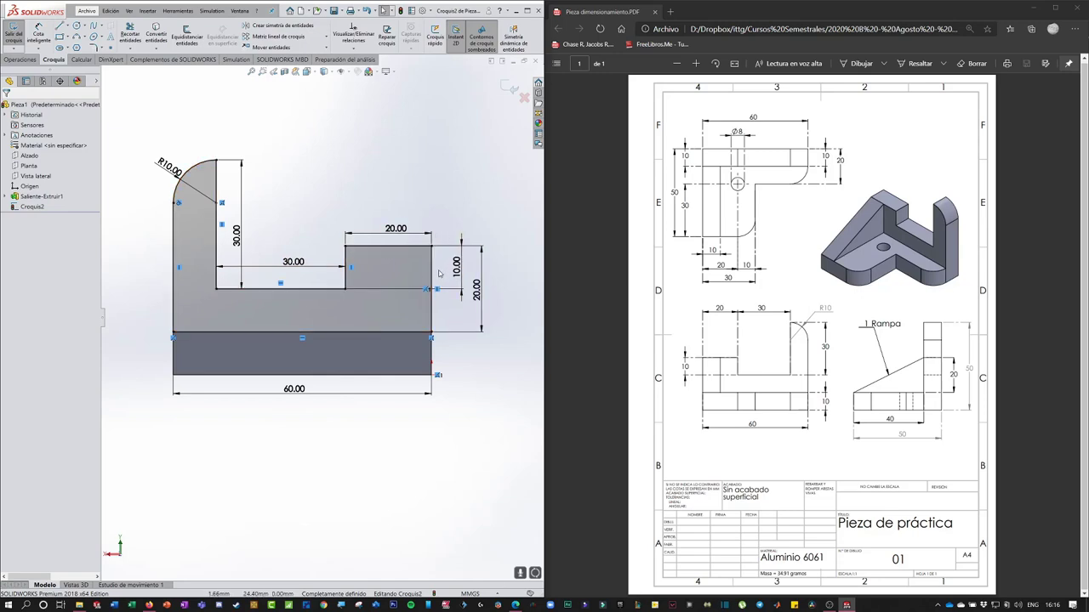
Zoom in on the step, fit the whole sketch in view and switch to isometric.
{"action": "scroll", "coordinate": [408, 283], "scroll_direction": "up", "scroll_amount": 2}
{"action": "scroll", "coordinate": [378, 291], "scroll_direction": "up", "scroll_amount": 1}
{"action": "scroll", "coordinate": [374, 292], "scroll_direction": "down", "scroll_amount": 3}
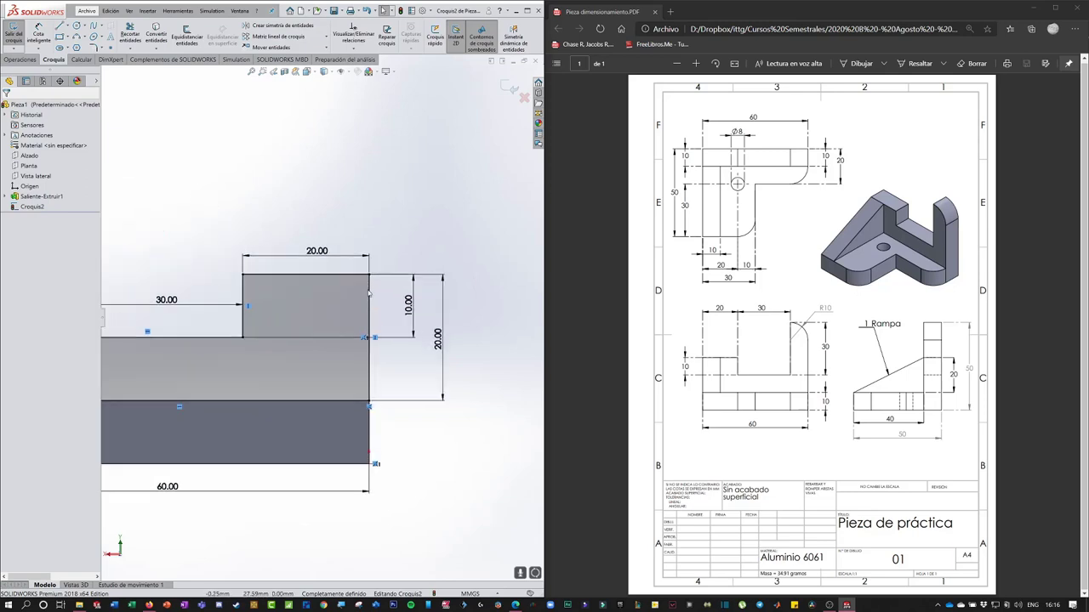
{"action": "scroll", "coordinate": [367, 294], "scroll_direction": "down", "scroll_amount": 2}
{"action": "scroll", "coordinate": [363, 293], "scroll_direction": "down", "scroll_amount": 1}
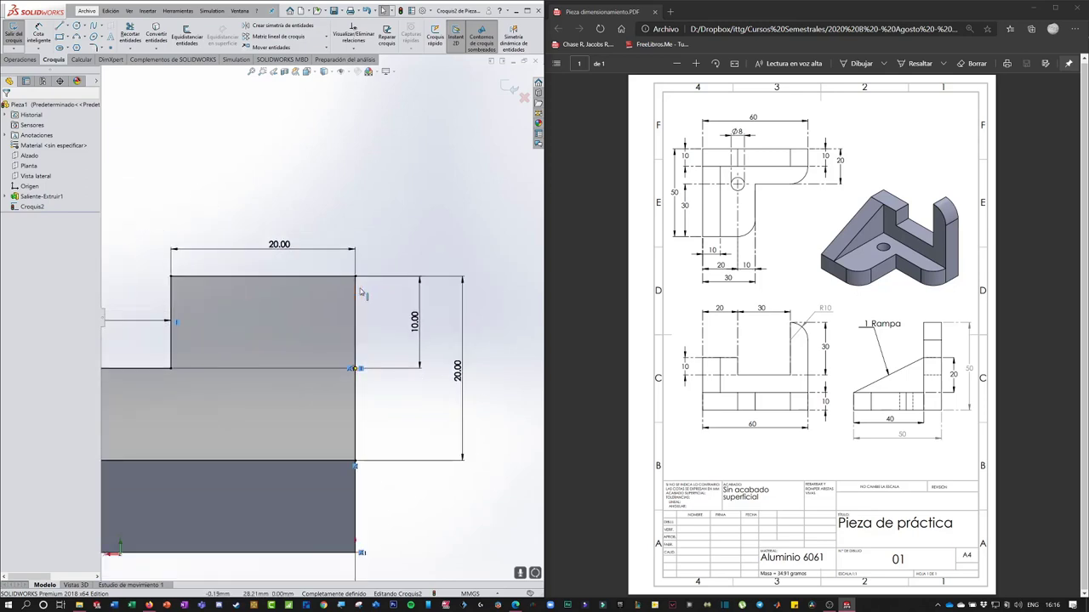
{"action": "scroll", "coordinate": [361, 293], "scroll_direction": "down", "scroll_amount": 1}
{"action": "scroll", "coordinate": [361, 293], "scroll_direction": "down", "scroll_amount": 1}
{"action": "scroll", "coordinate": [360, 294], "scroll_direction": "down", "scroll_amount": 2}
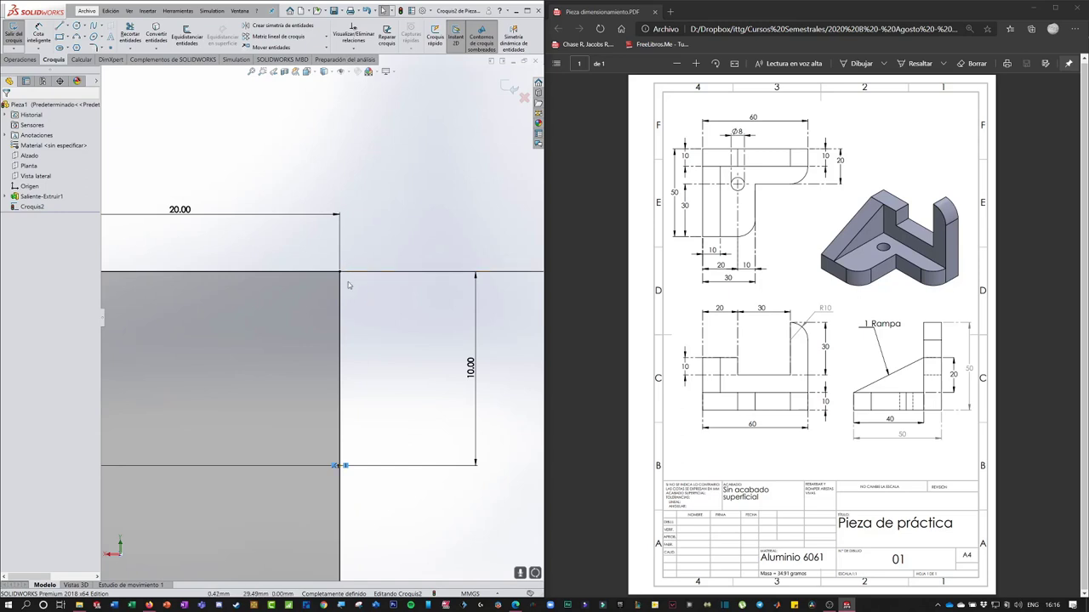
{"action": "key", "text": "f"}
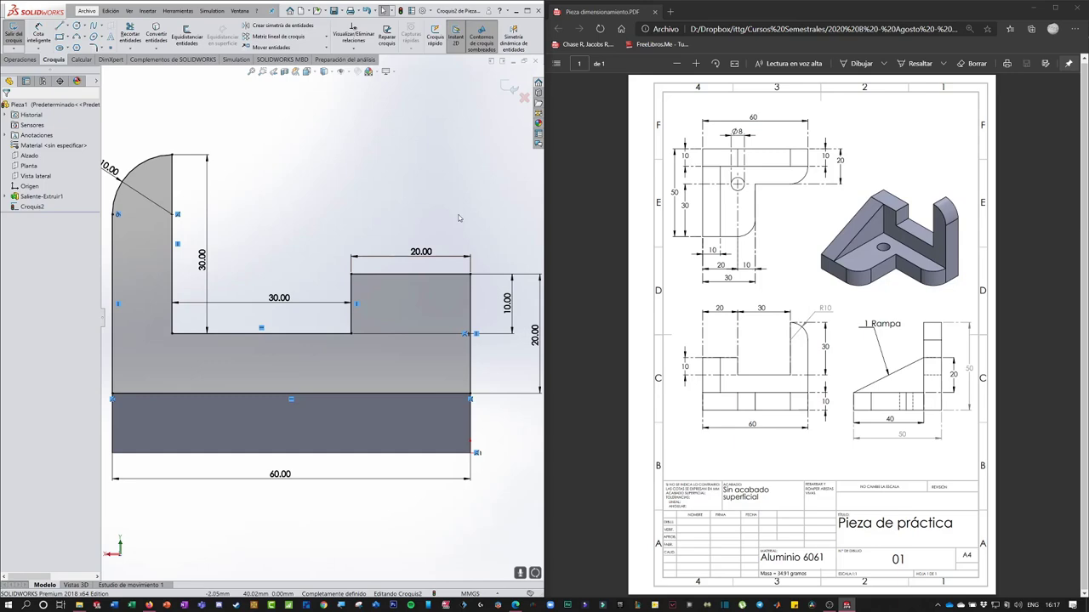
{"action": "key", "text": "ctrl+7"}
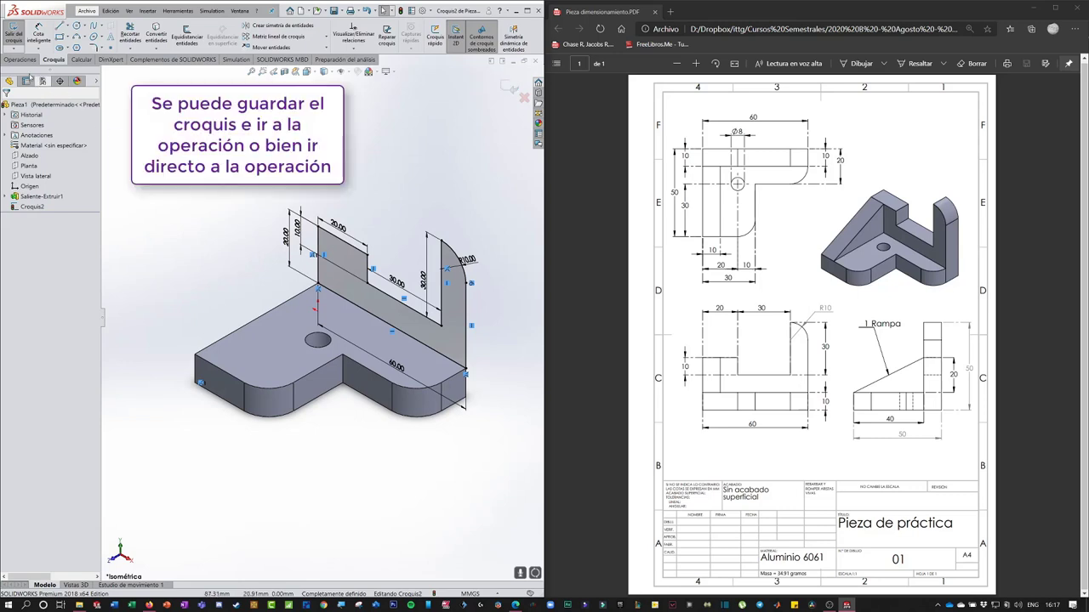
Extrude the wall profile 10 mm in the reversed direction as a solid boss.
{"action": "left_click", "coordinate": [22, 60]}
{"action": "left_click", "coordinate": [17, 38]}
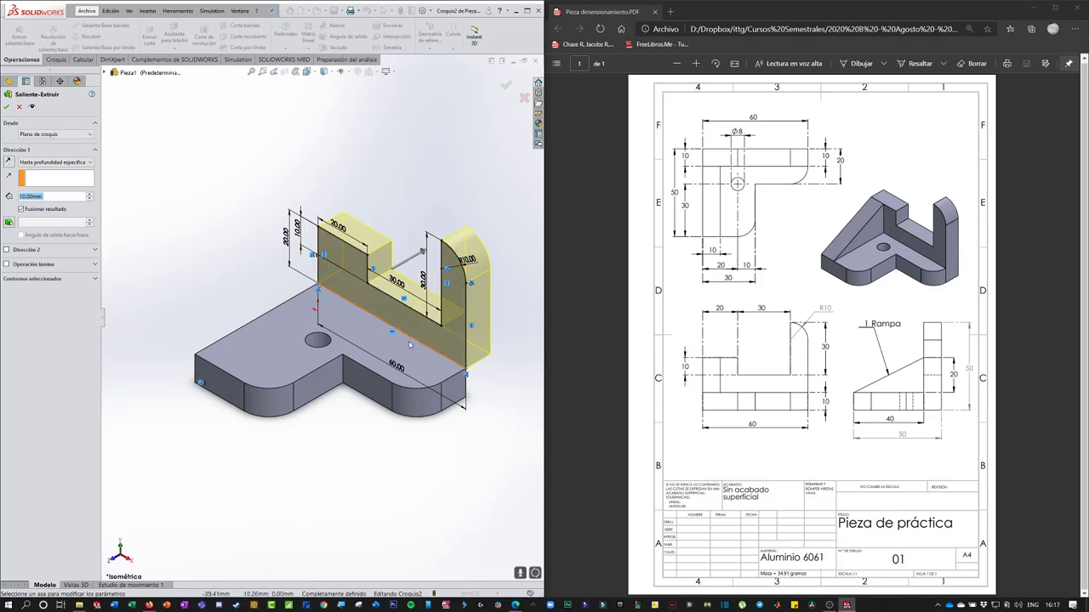
{"action": "left_click", "coordinate": [9, 161]}
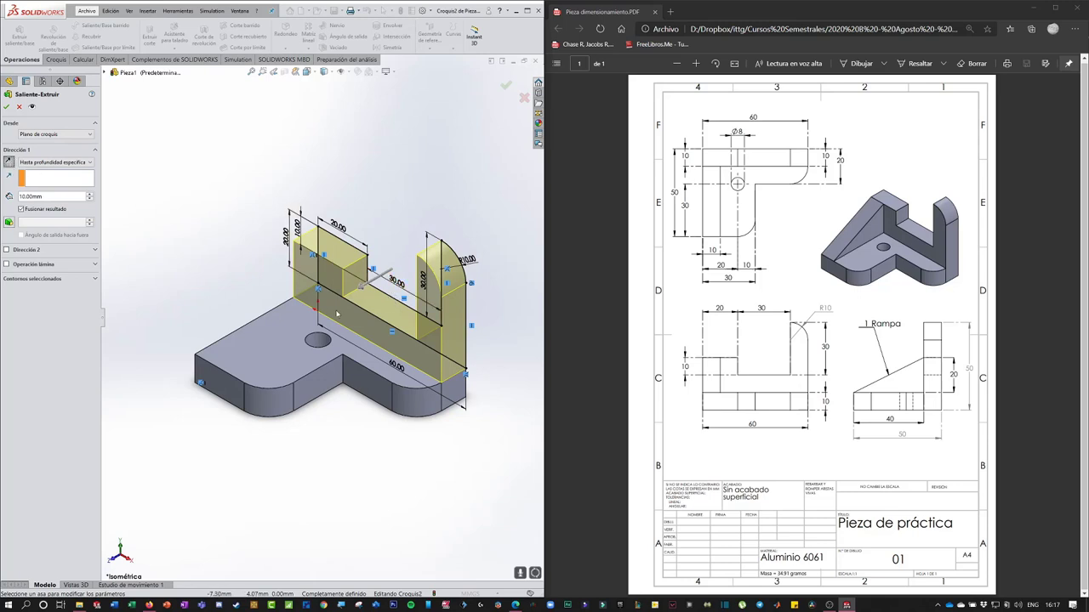
{"action": "left_click", "coordinate": [7, 108]}
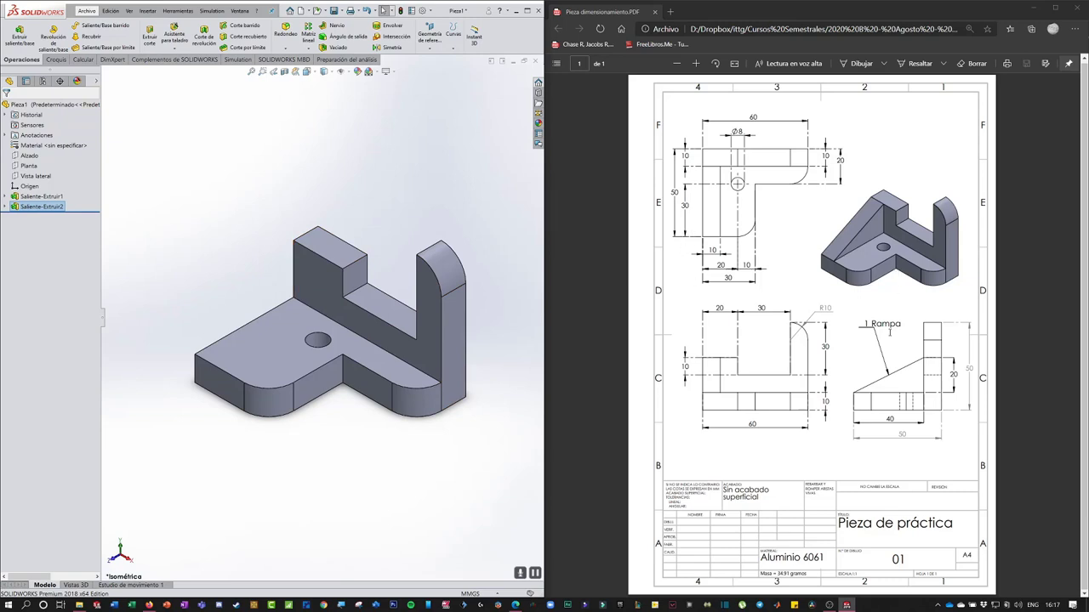
Orbit the part to expose the L-shaped side face and select it.
{"action": "left_click", "coordinate": [35, 175]}
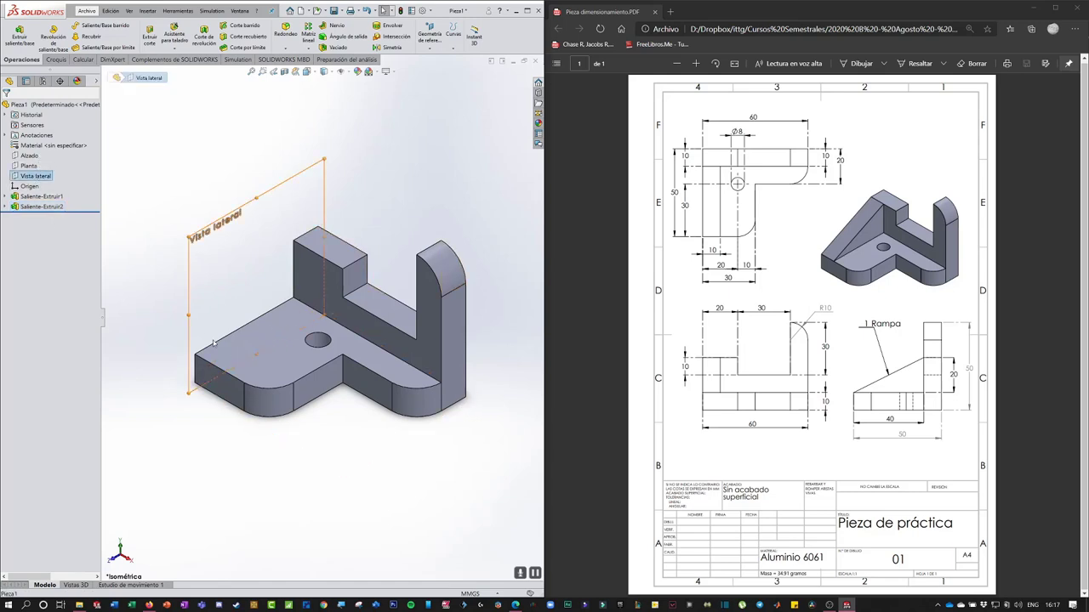
{"action": "mouse_move", "coordinate": [216, 343]}
{"action": "middle_mouse_down"}
{"action": "mouse_move", "coordinate": [254, 362]}
{"action": "mouse_move", "coordinate": [212, 321]}
{"action": "middle_mouse_up"}
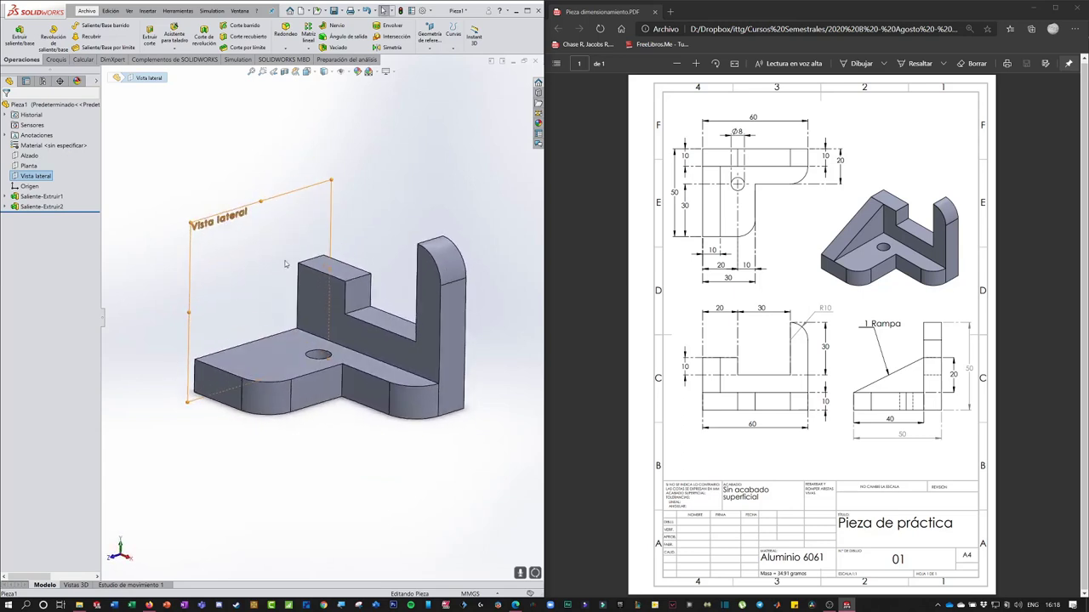
{"action": "mouse_move", "coordinate": [285, 264]}
{"action": "middle_mouse_down"}
{"action": "mouse_move", "coordinate": [268, 274]}
{"action": "mouse_move", "coordinate": [280, 272]}
{"action": "middle_mouse_up"}
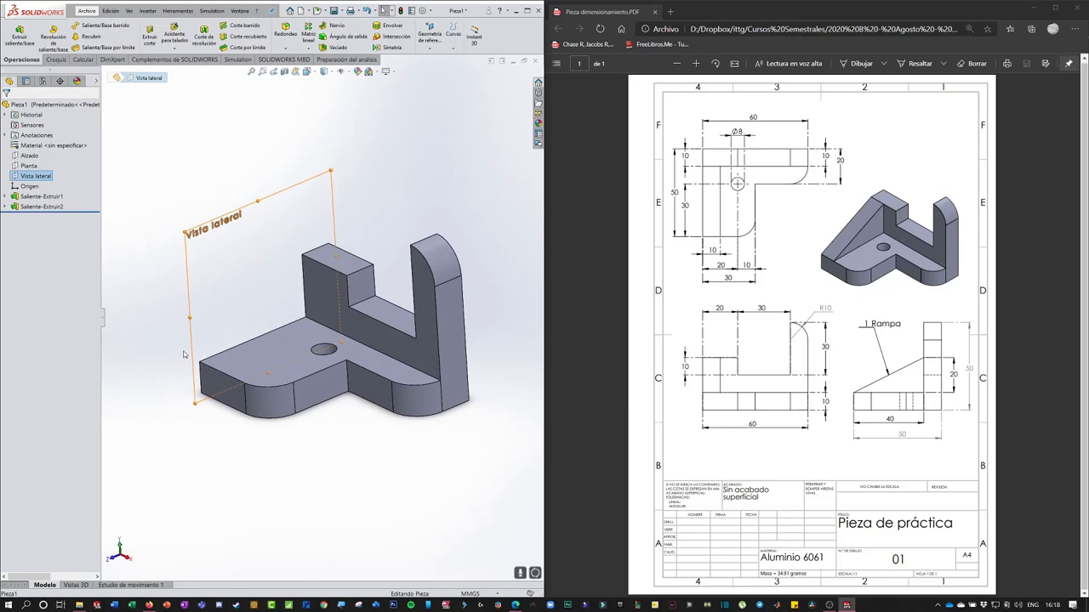
{"action": "middle_click_drag", "start_coordinate": [184, 355], "coordinate": [315, 390]}
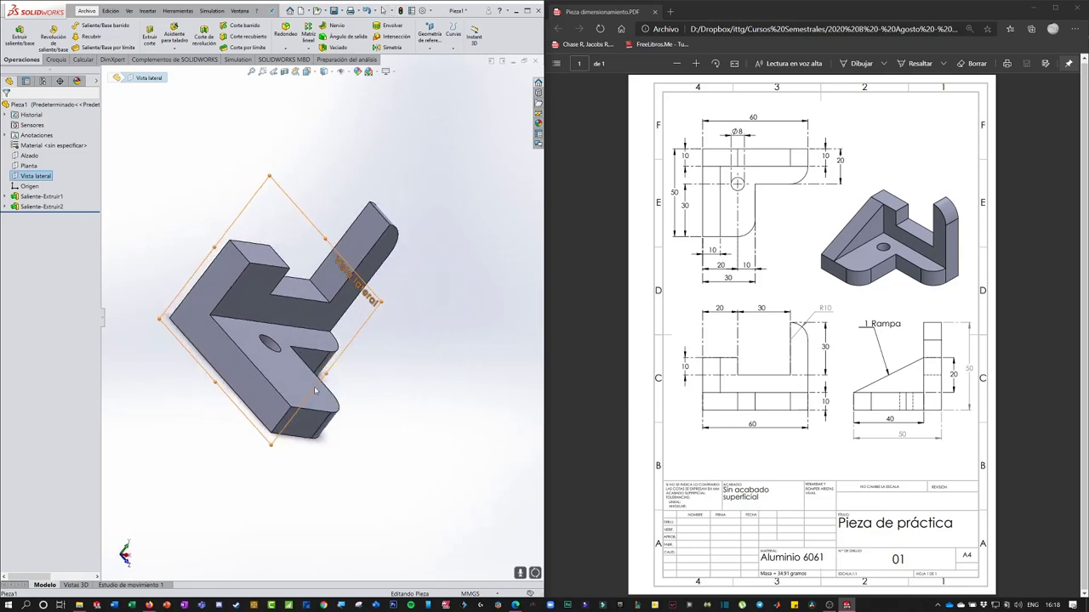
{"action": "left_click", "coordinate": [249, 389]}
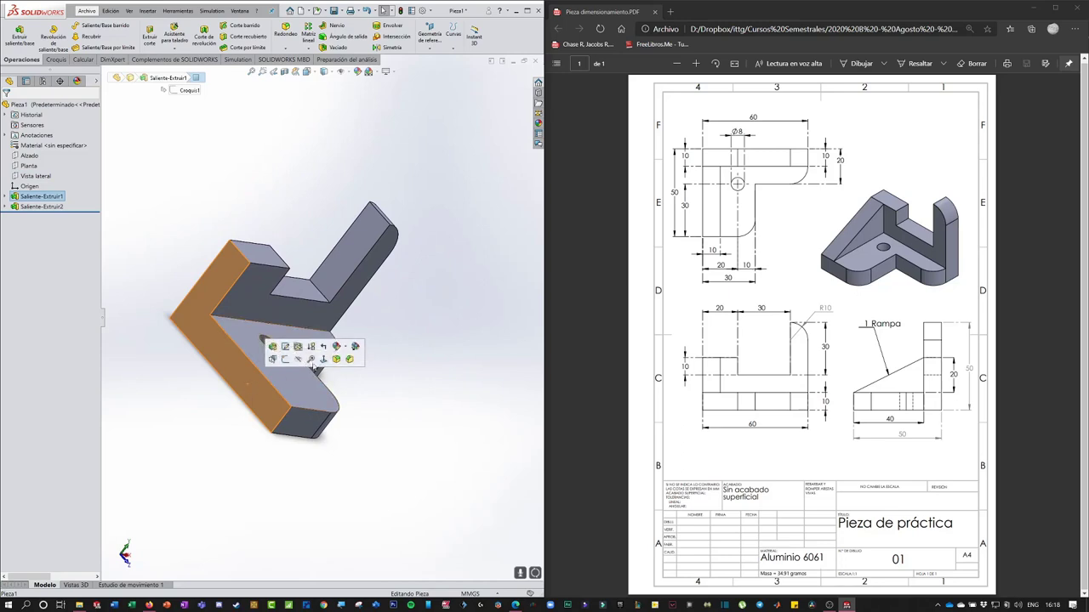
Sketch a closed triangular ramp outline on the side face, from the wall's inner corner to the base's end.
{"action": "key", "text": "ctrl+8"}
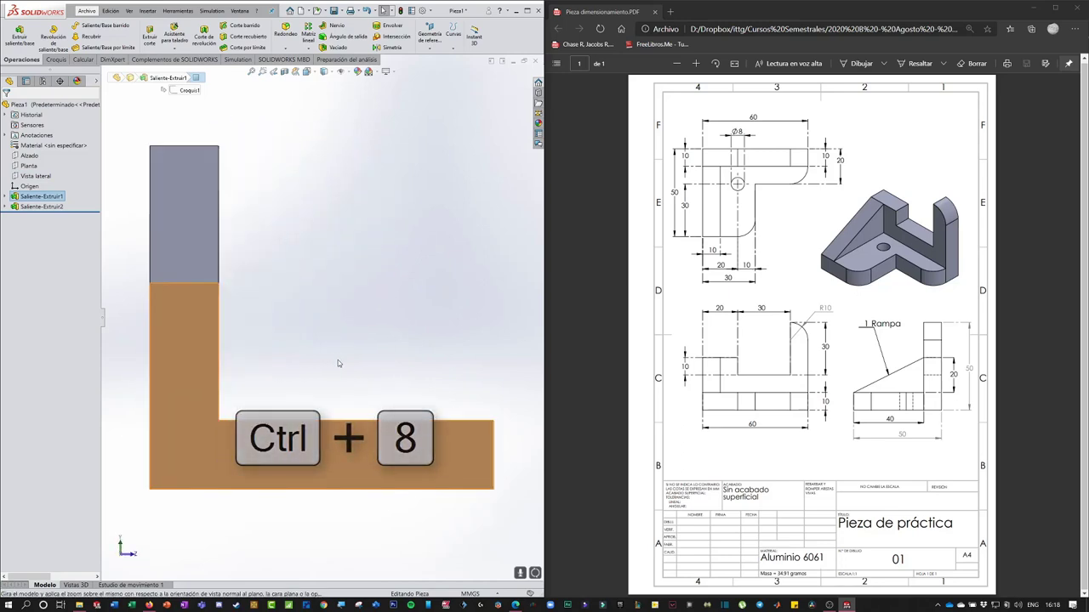
{"action": "left_click", "coordinate": [56, 60]}
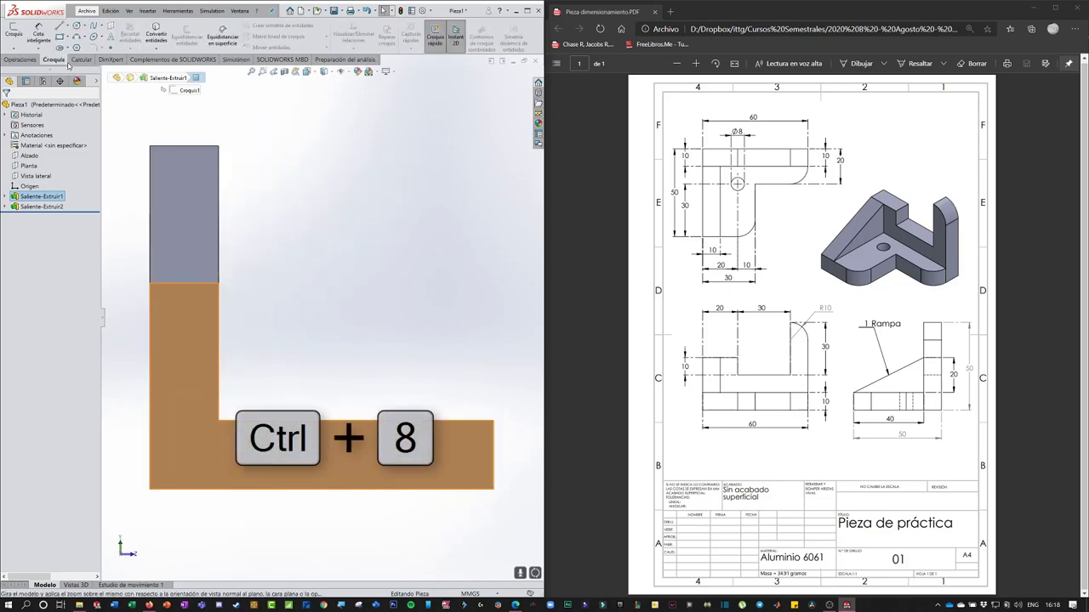
{"action": "left_click", "coordinate": [13, 33]}
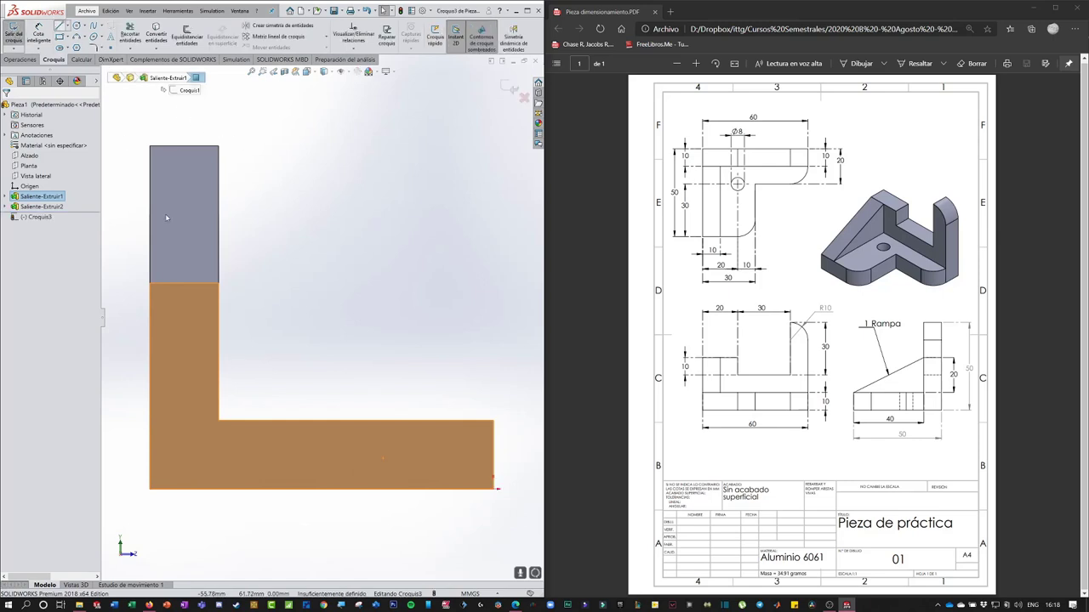
{"action": "key", "text": "l"}
{"action": "left_click", "coordinate": [218, 423]}
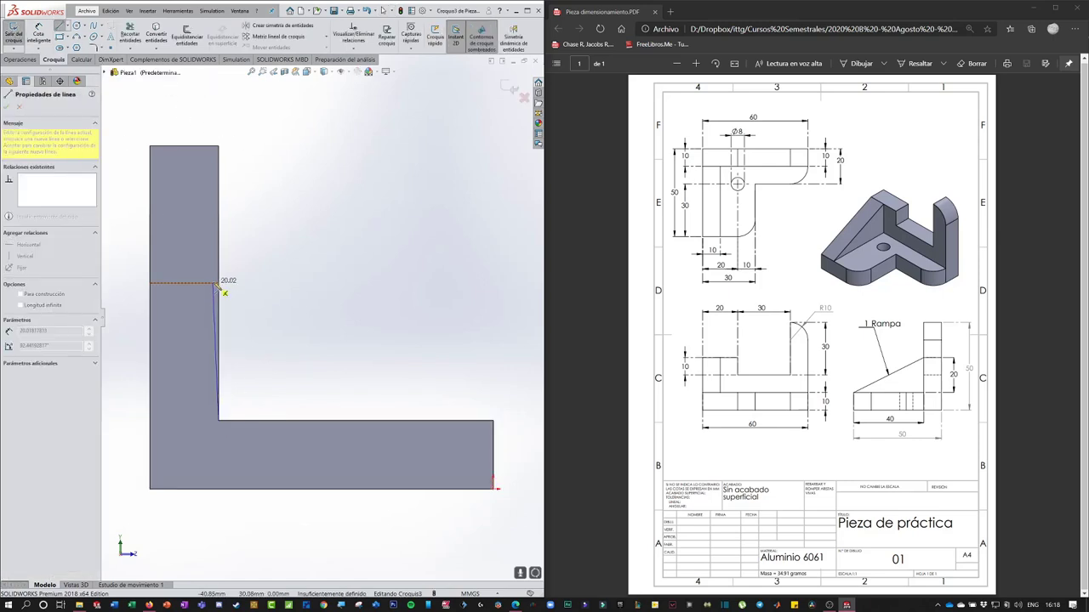
{"action": "left_click", "coordinate": [219, 283]}
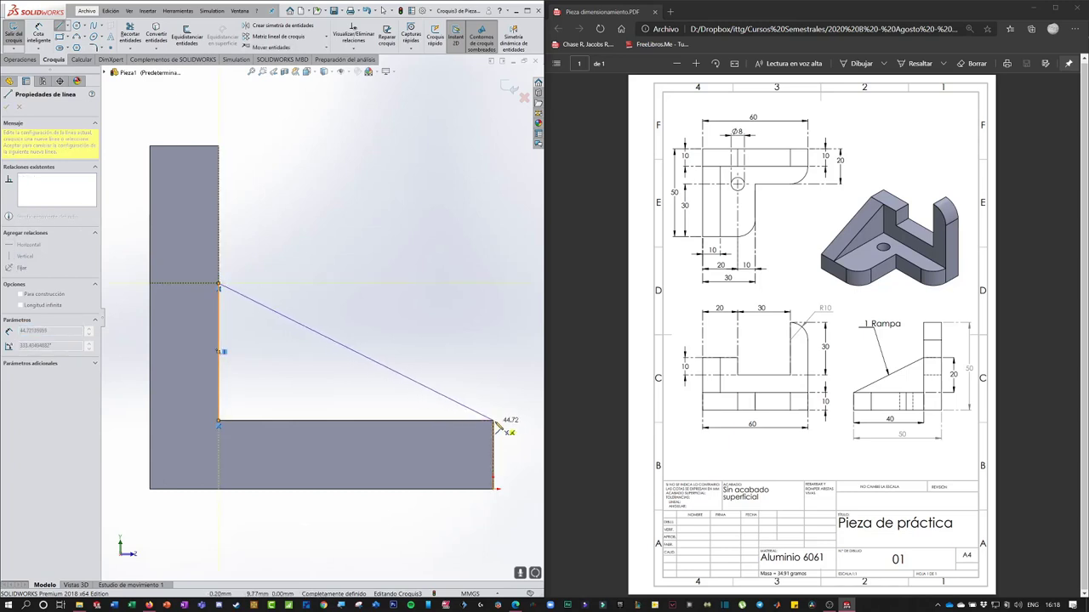
{"action": "left_click", "coordinate": [492, 421]}
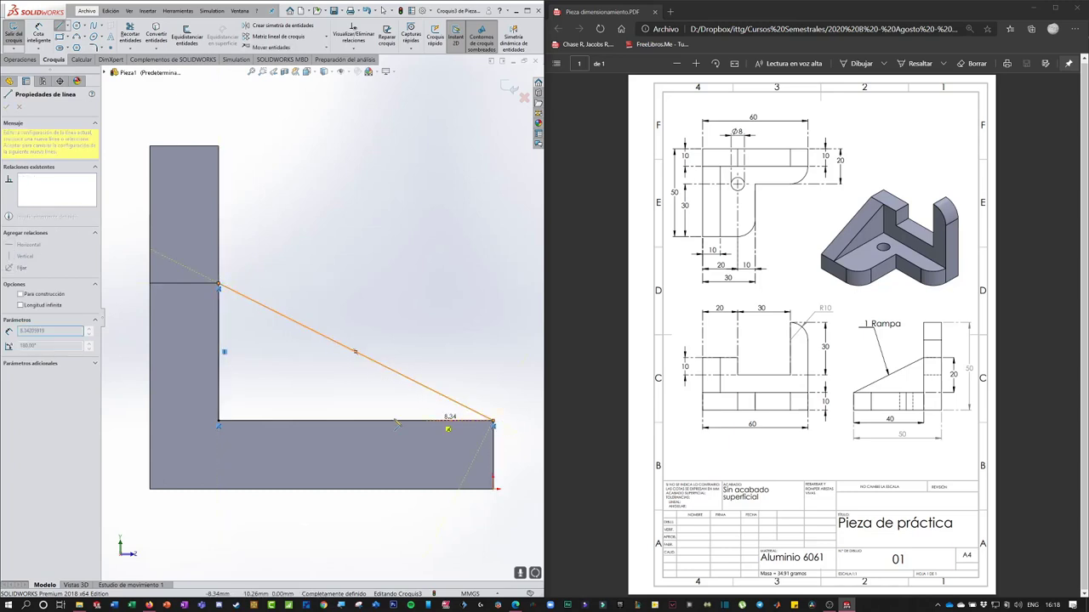
{"action": "left_click", "coordinate": [219, 421]}
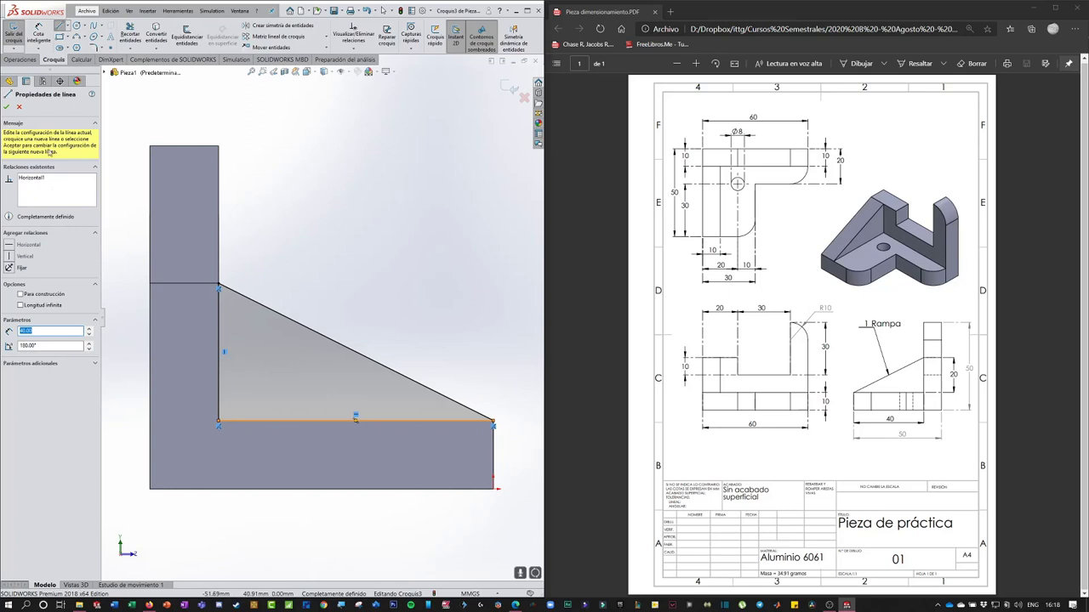
{"action": "left_click", "coordinate": [6, 108]}
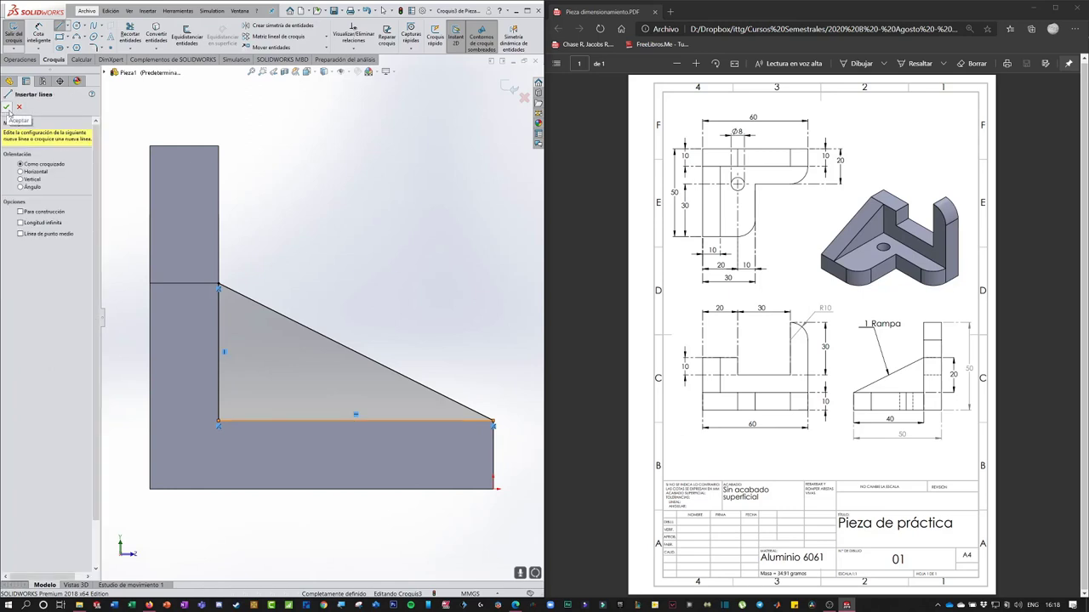
{"action": "mouse_move", "coordinate": [393, 321]}
{"action": "middle_mouse_down"}
{"action": "mouse_move", "coordinate": [364, 323]}
{"action": "mouse_move", "coordinate": [372, 336]}
{"action": "middle_mouse_up"}
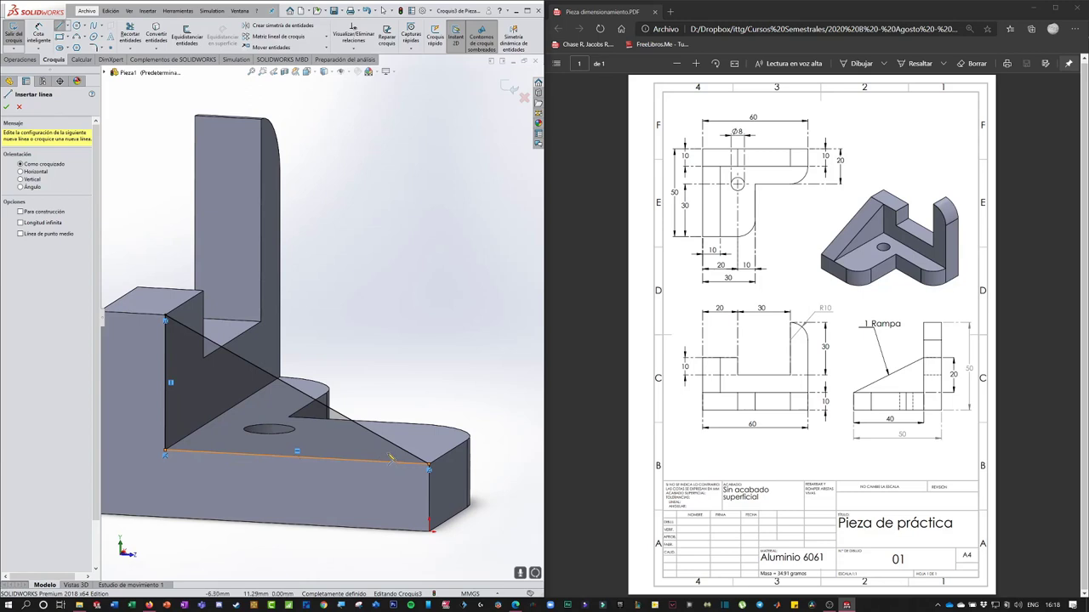
{"action": "key", "text": "ctrl+7"}
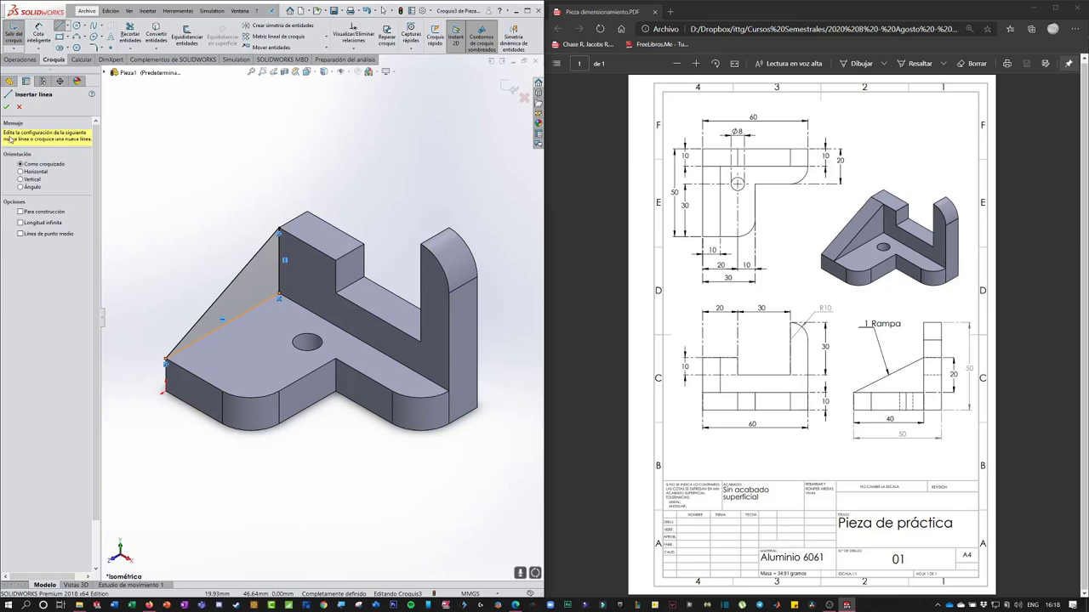
Exit the ramp sketch and extrude it 10 mm, reversed toward the part's interior.
{"action": "left_click", "coordinate": [14, 34]}
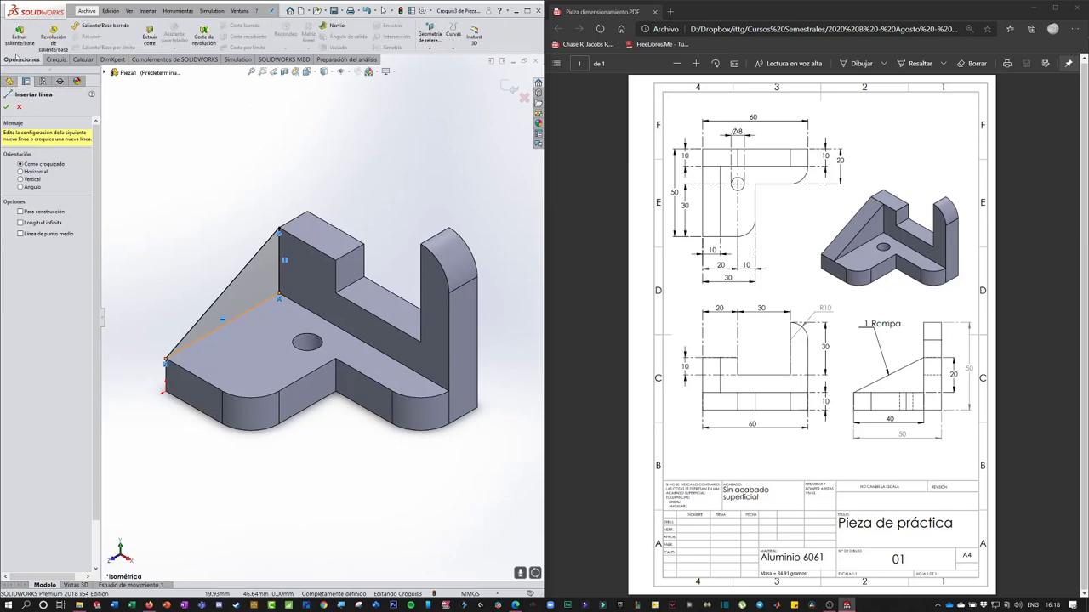
{"action": "left_click", "coordinate": [16, 38]}
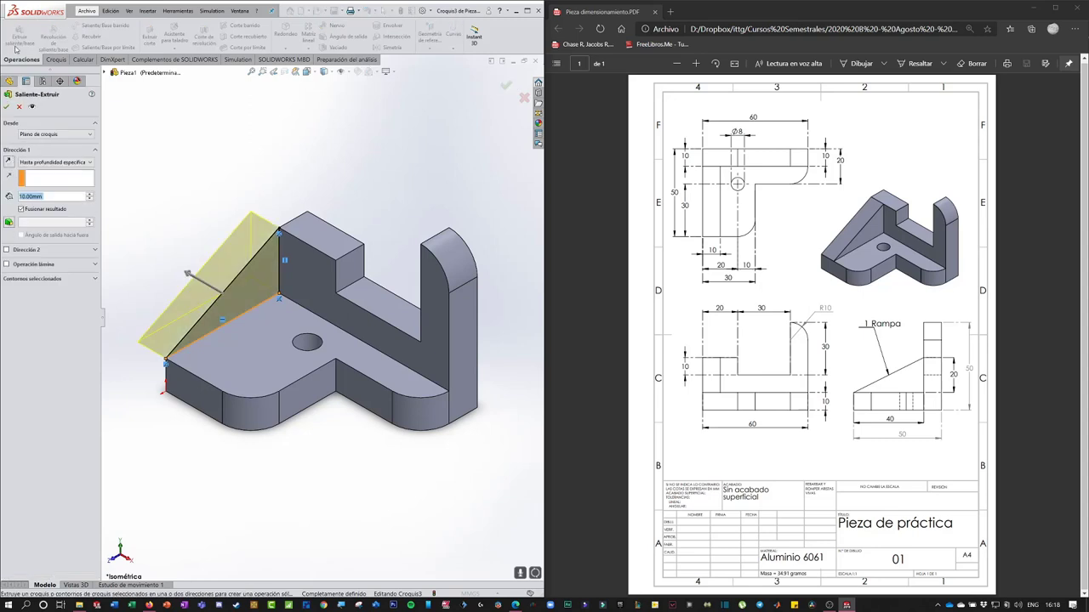
{"action": "left_click", "coordinate": [10, 167]}
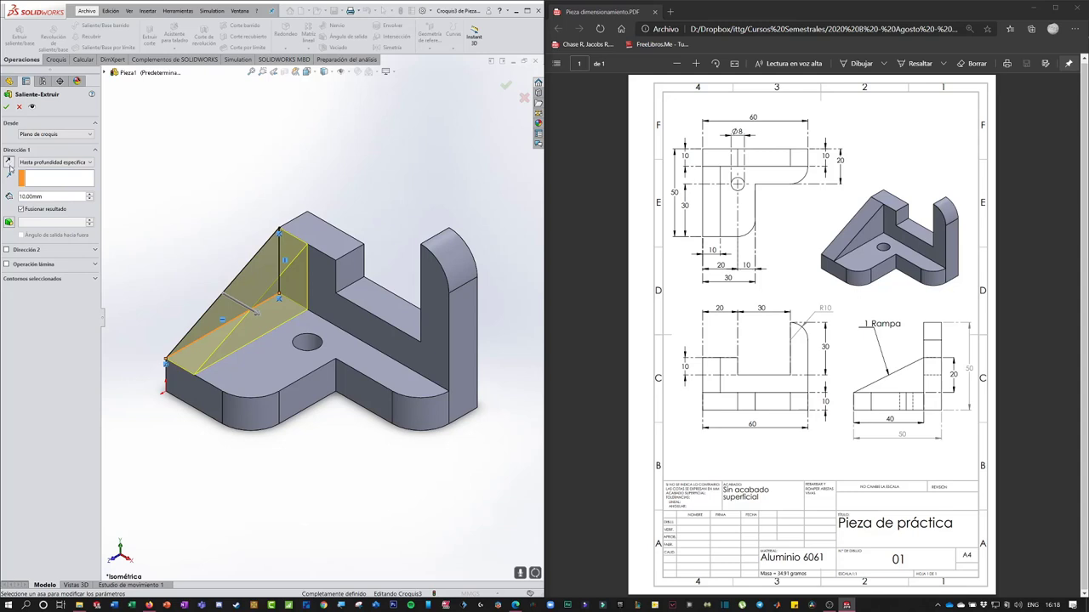
{"action": "left_click", "coordinate": [6, 107]}
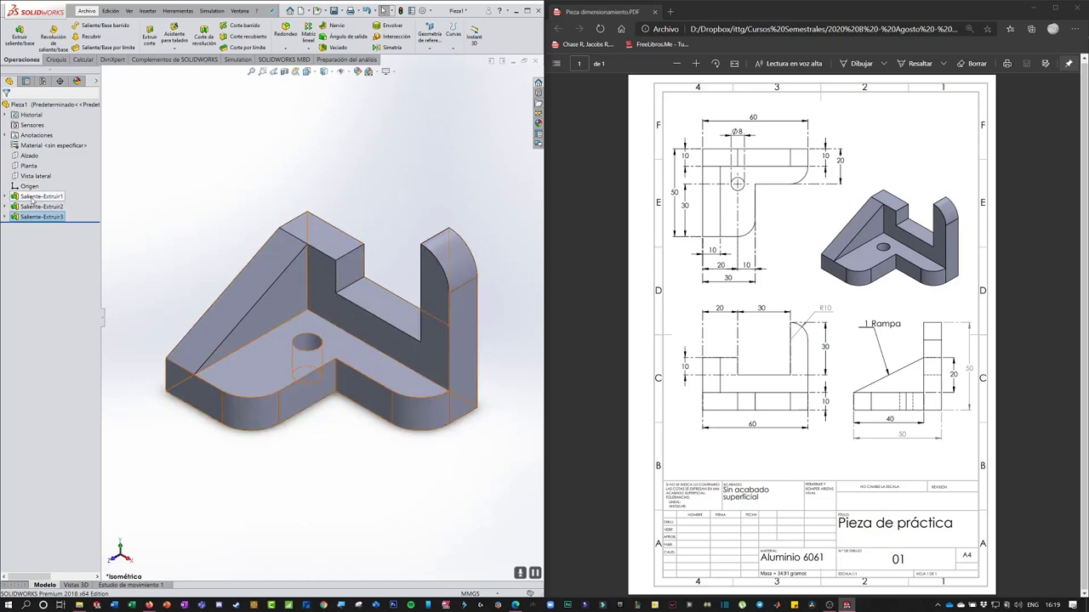
Expand the extrusions, edit Croquis2, delete its 20.00 vertical dimension and rebuild.
{"action": "left_click", "coordinate": [32, 216]}
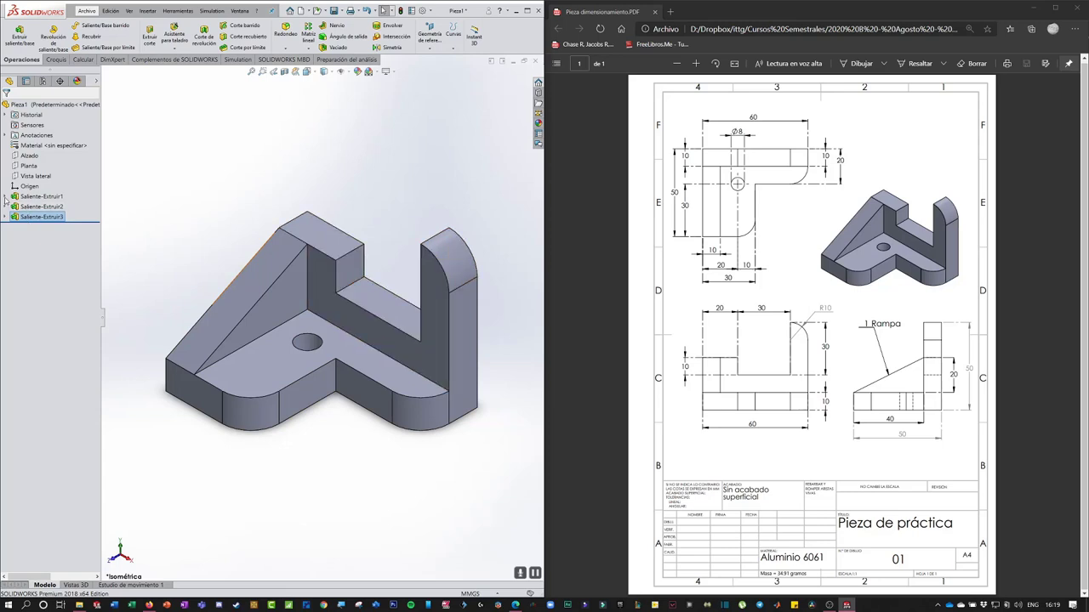
{"action": "left_click", "coordinate": [5, 197]}
{"action": "left_click", "coordinate": [5, 217]}
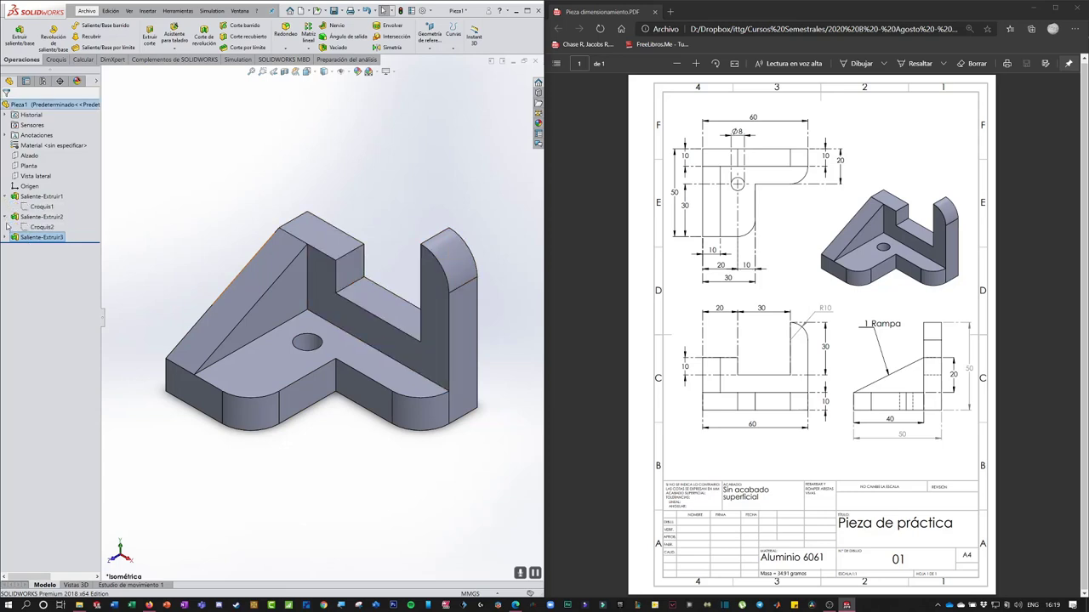
{"action": "left_click", "coordinate": [6, 239]}
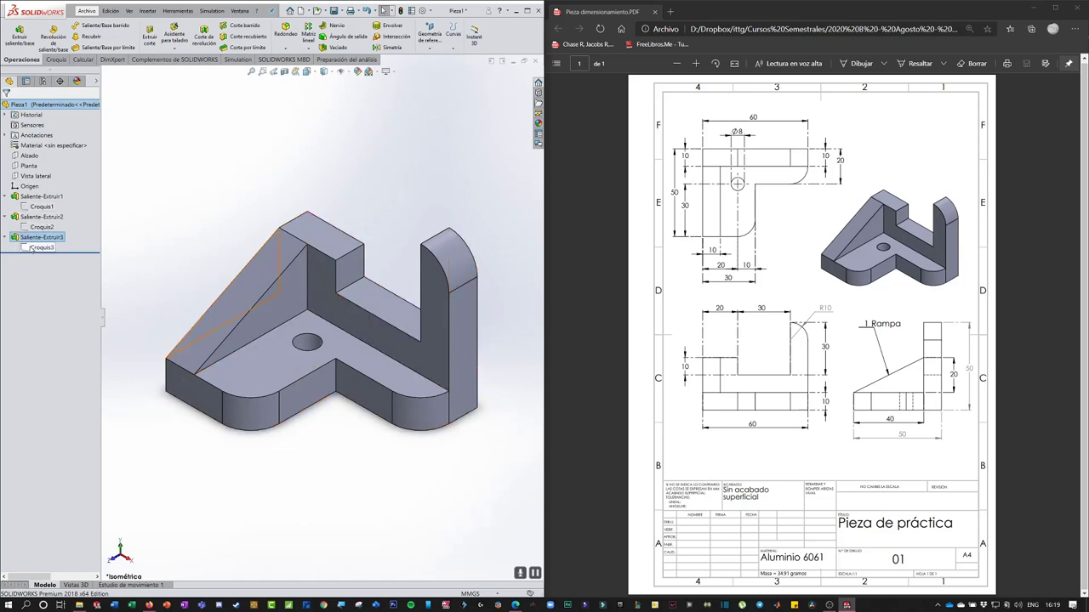
{"action": "left_click", "coordinate": [38, 227]}
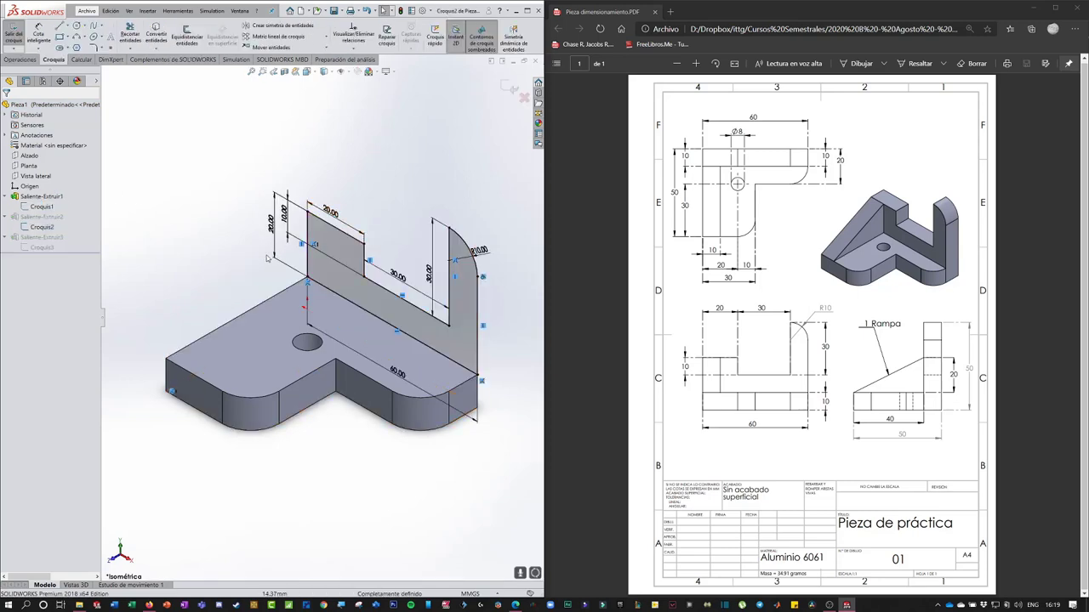
{"action": "left_click", "coordinate": [275, 246]}
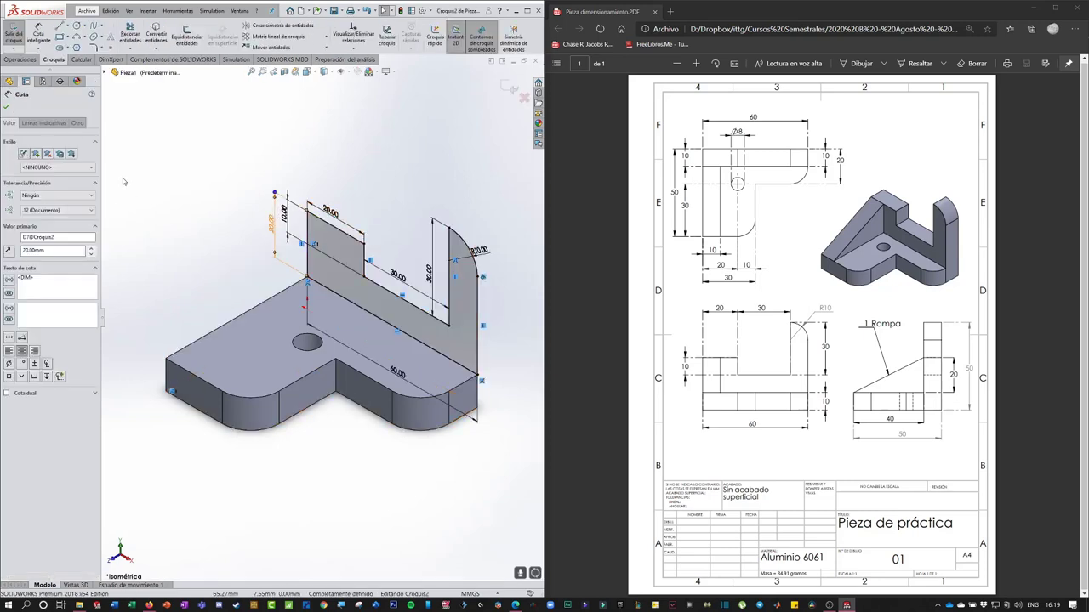
{"action": "key", "text": "Delete"}
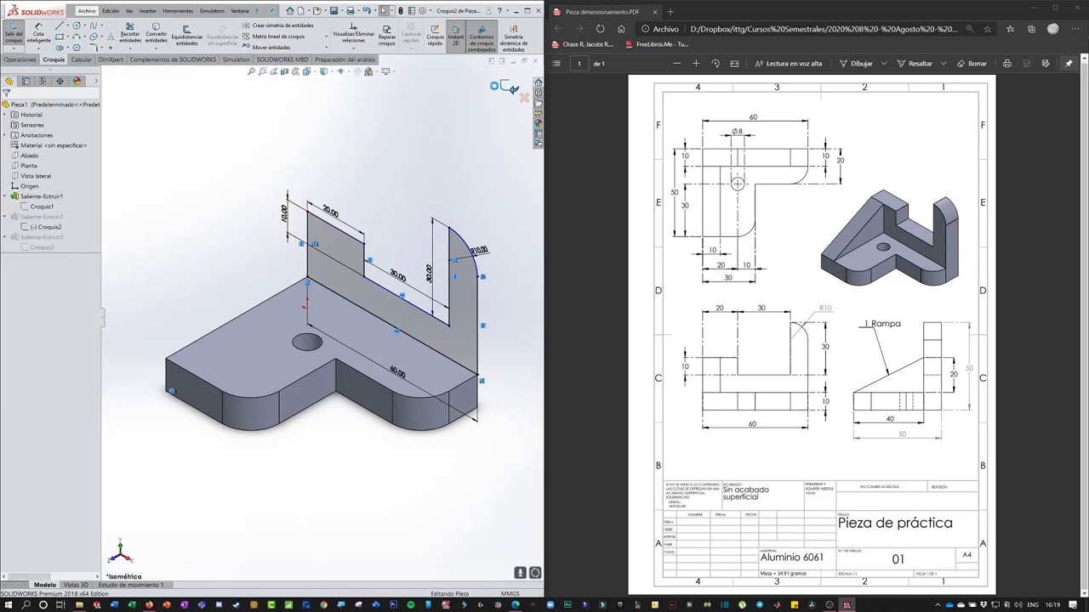
{"action": "key", "text": "ctrl+b"}
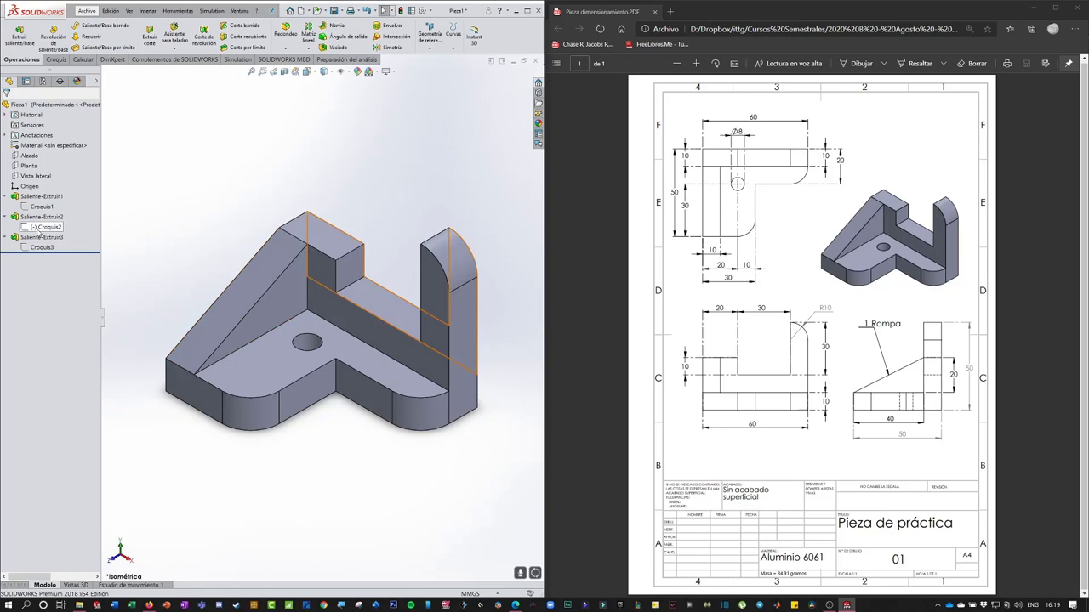
Edit Croquis2 and delete the unwanted driven 20.00 dimension that was just placed.
{"action": "left_click", "coordinate": [37, 229]}
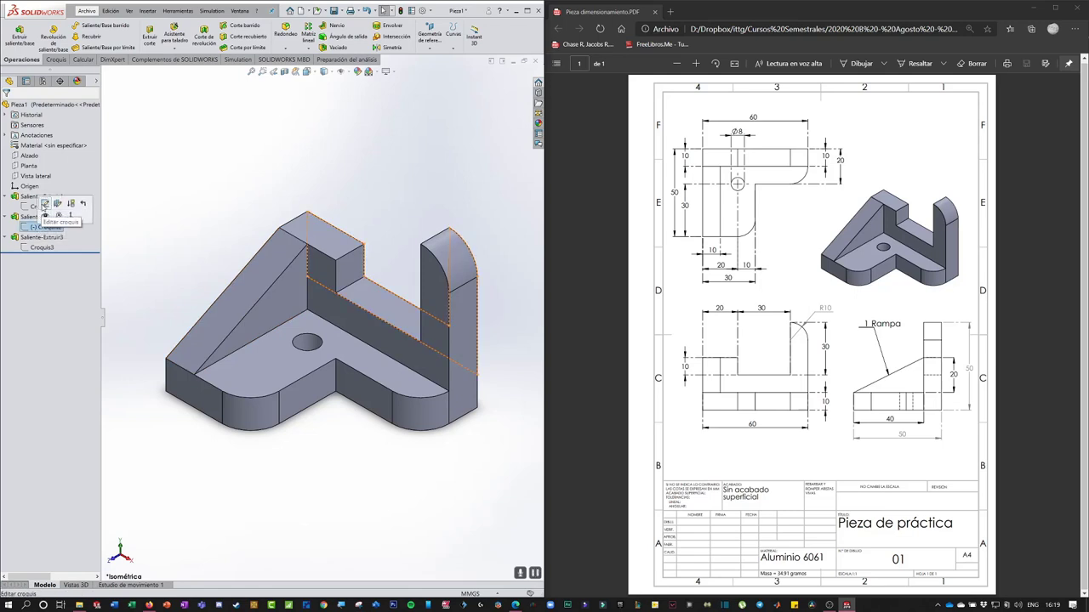
{"action": "left_click", "coordinate": [45, 204]}
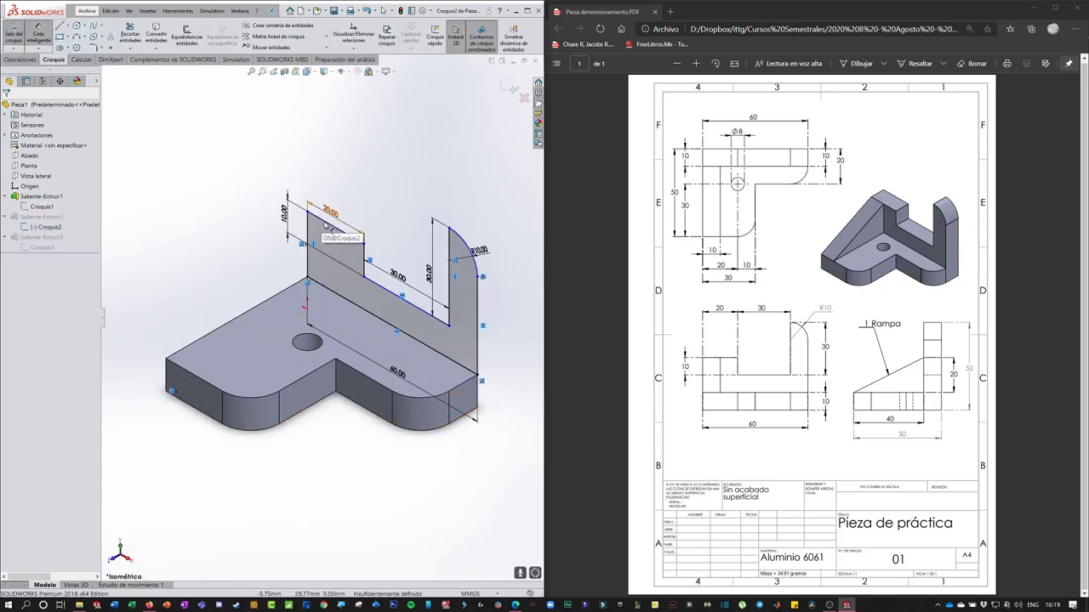
{"action": "left_click", "coordinate": [340, 299]}
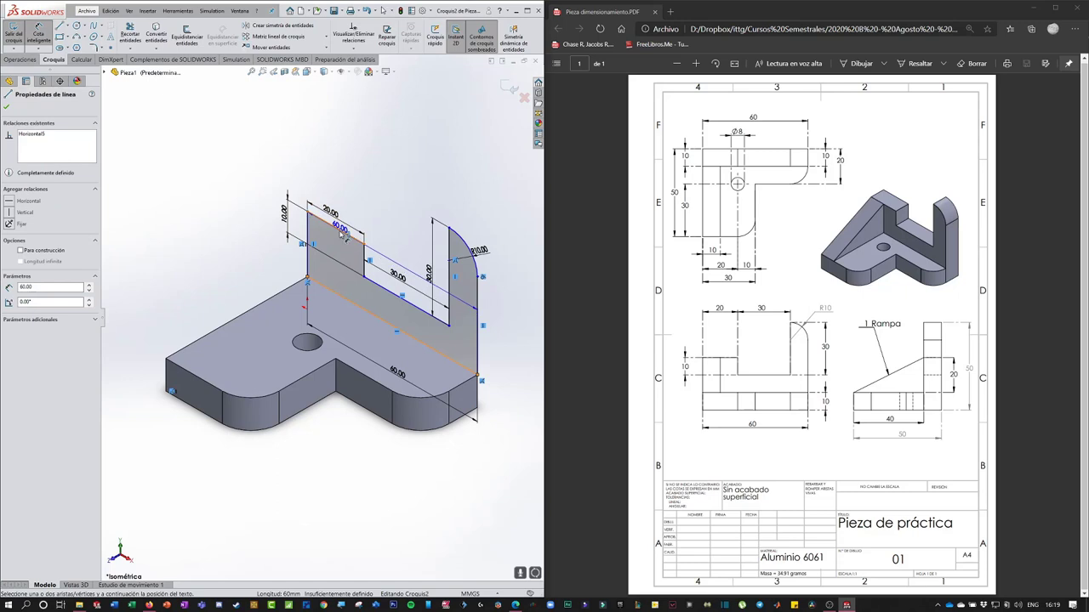
{"action": "left_click", "coordinate": [273, 228]}
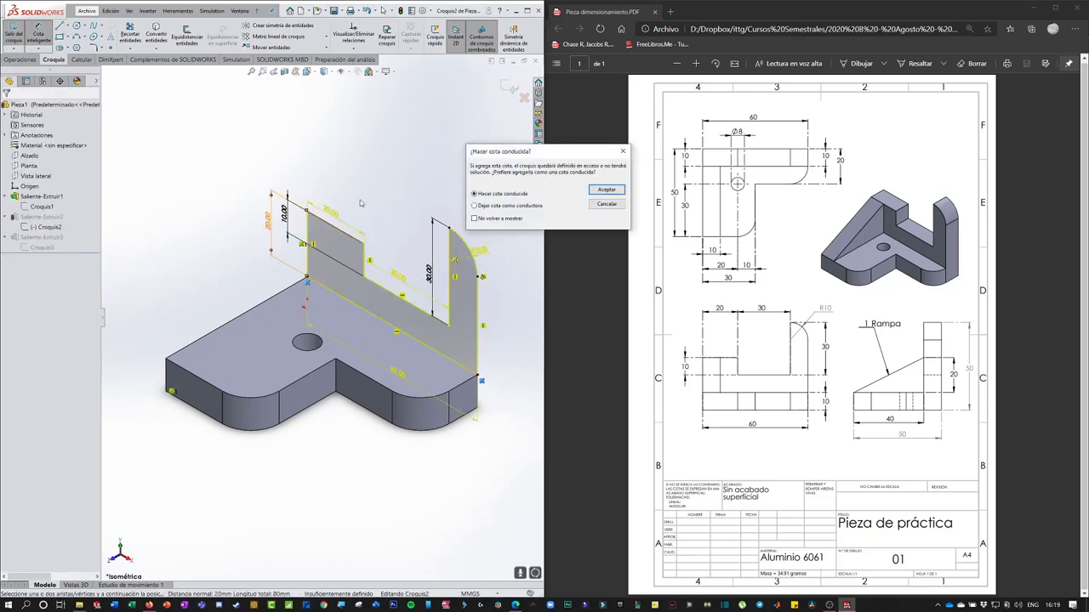
{"action": "left_click", "coordinate": [605, 194]}
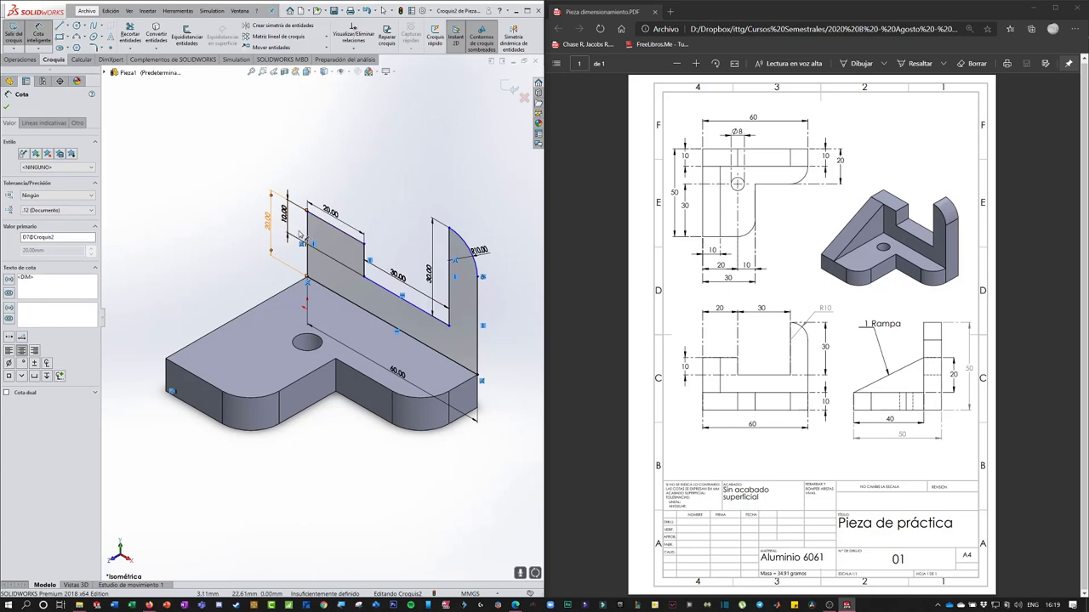
{"action": "key", "text": "Escape"}
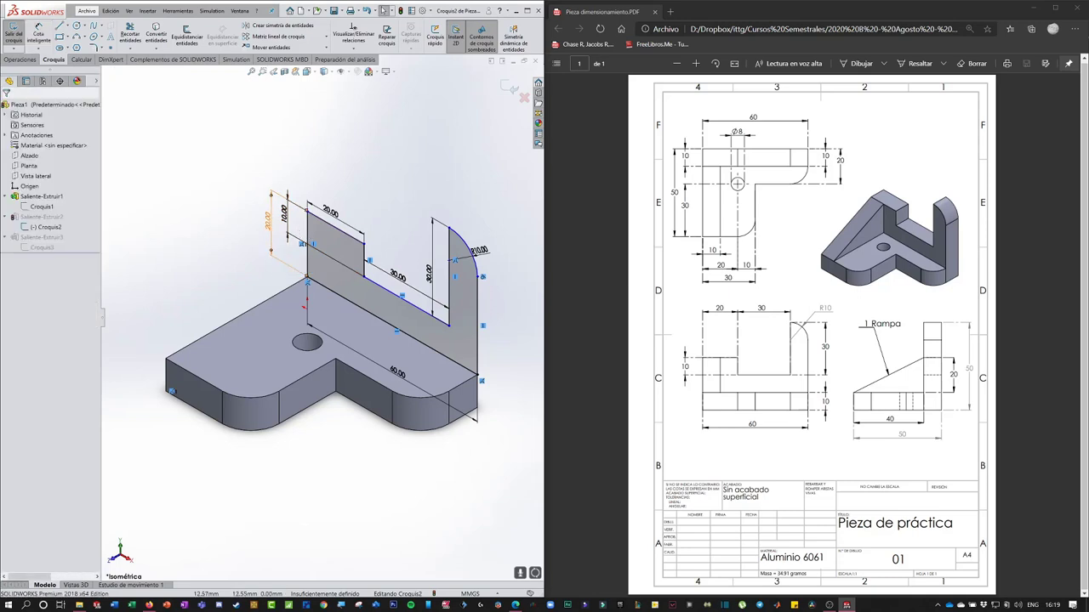
{"action": "left_click", "coordinate": [268, 219]}
{"action": "key", "text": "Delete"}
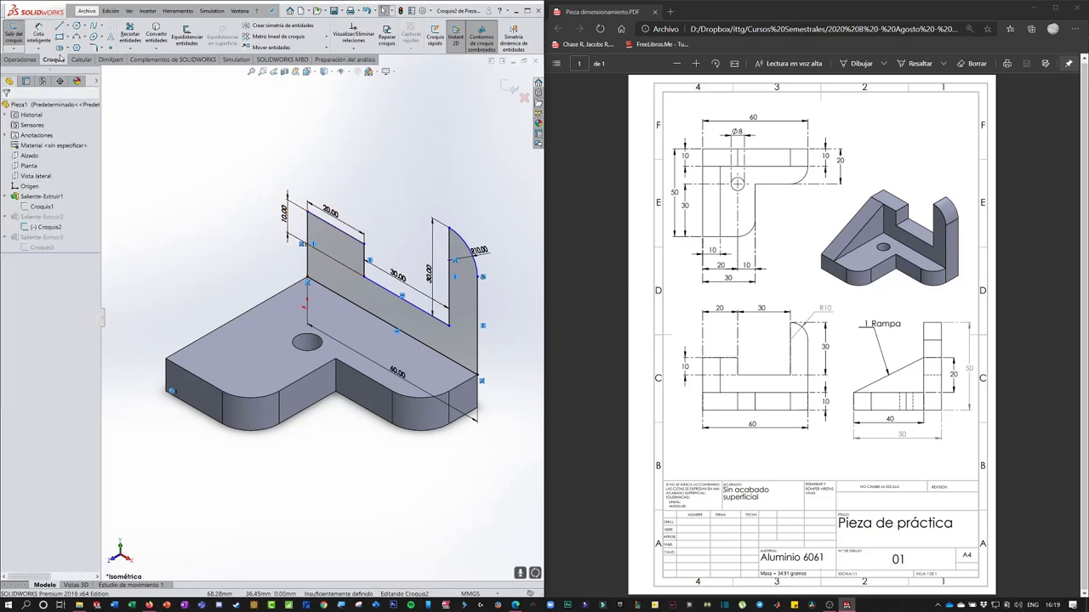
Dimension the wall's left vertical edge at 20.00 mm and exit the sketch to rebuild.
{"action": "left_click", "coordinate": [40, 35]}
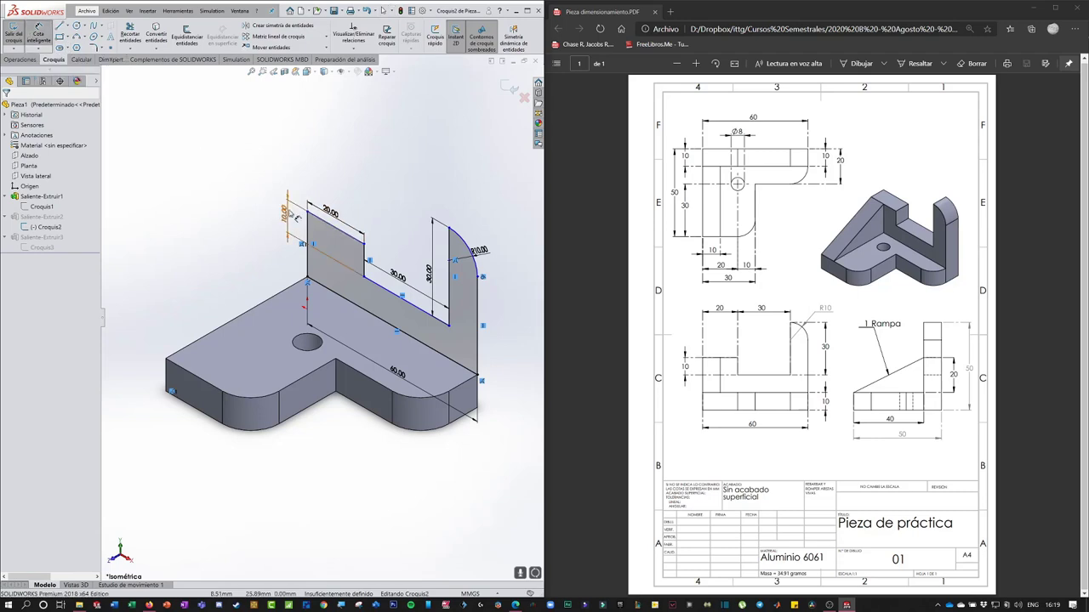
{"action": "left_click", "coordinate": [307, 228]}
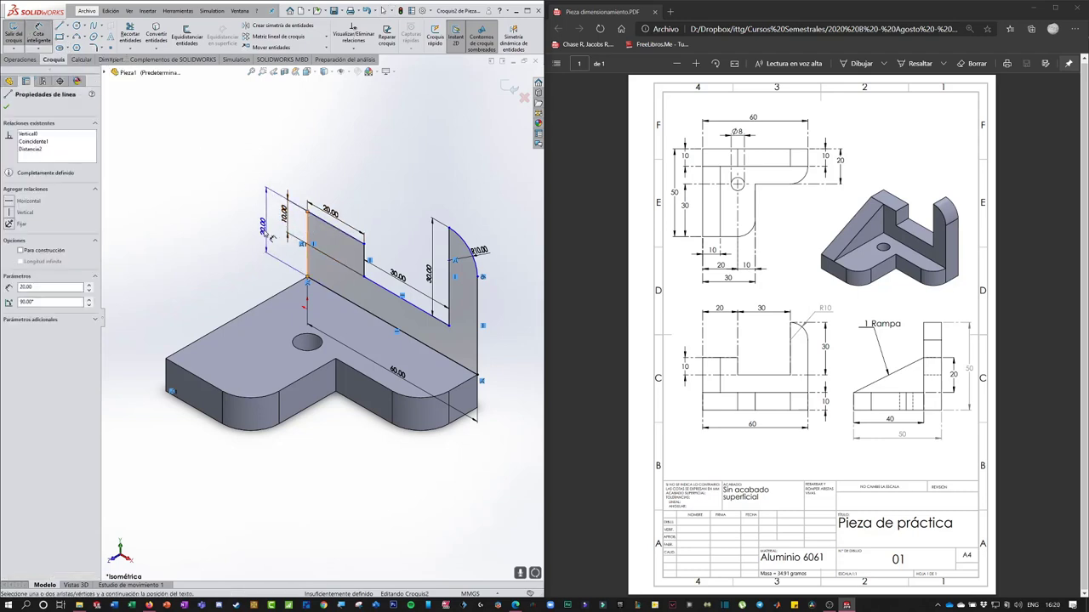
{"action": "left_click", "coordinate": [264, 230]}
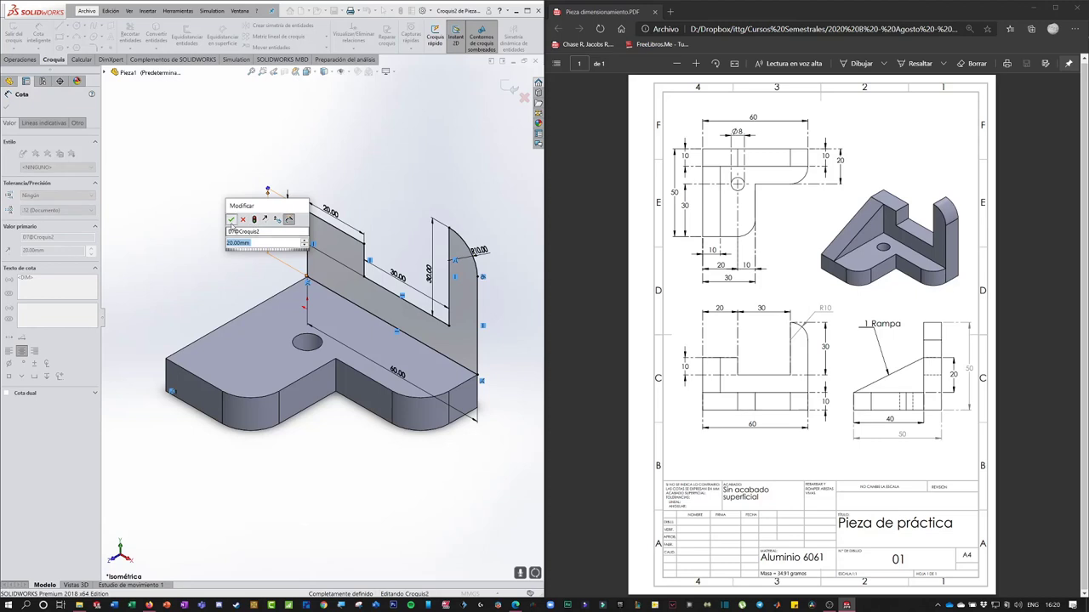
{"action": "left_click", "coordinate": [230, 220]}
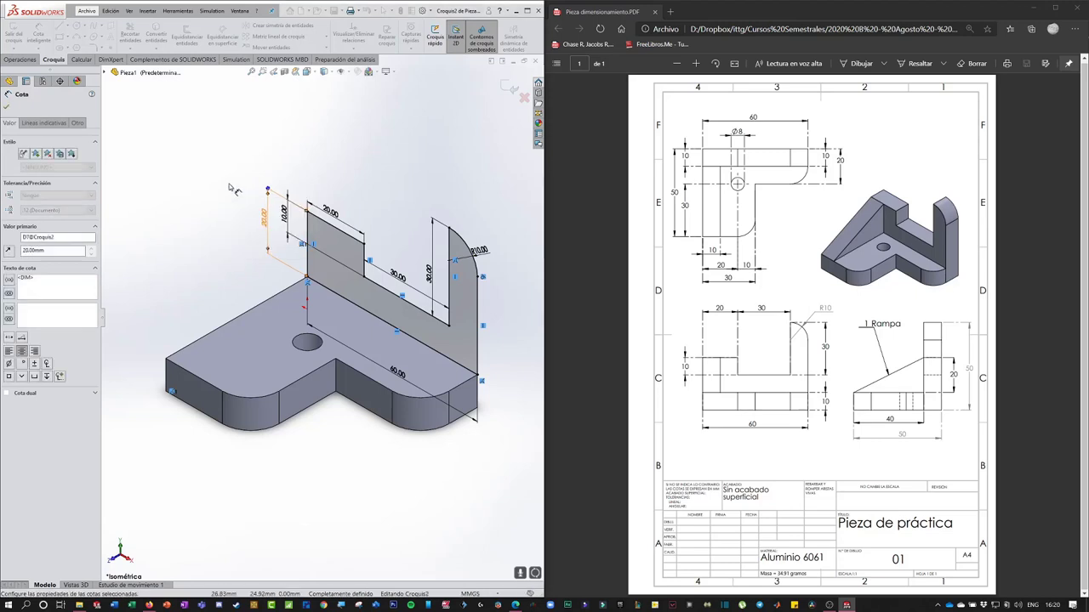
{"action": "left_click", "coordinate": [8, 109]}
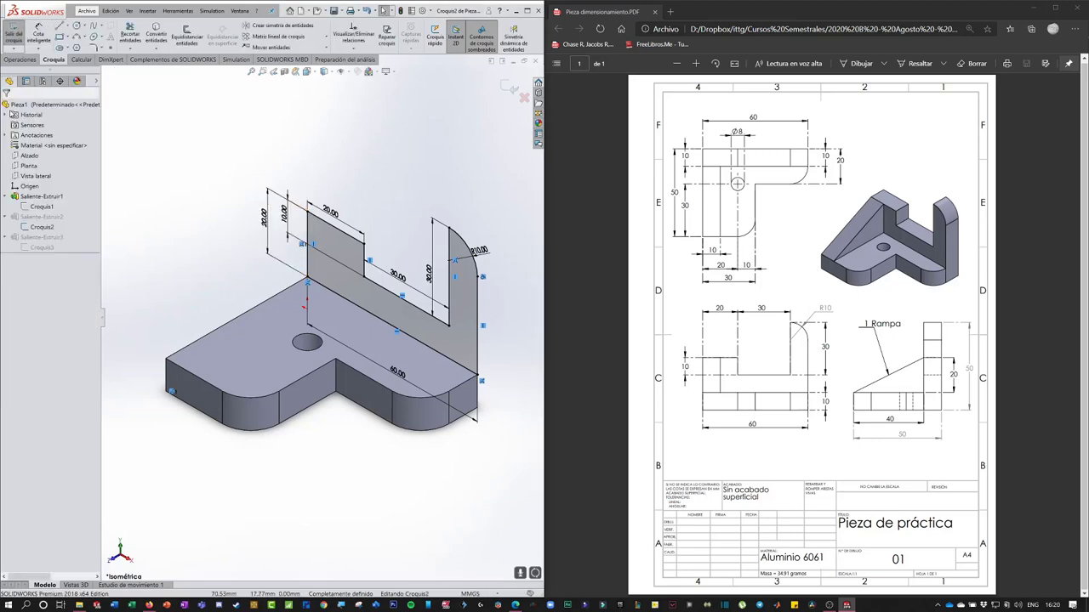
{"action": "left_click", "coordinate": [513, 91]}
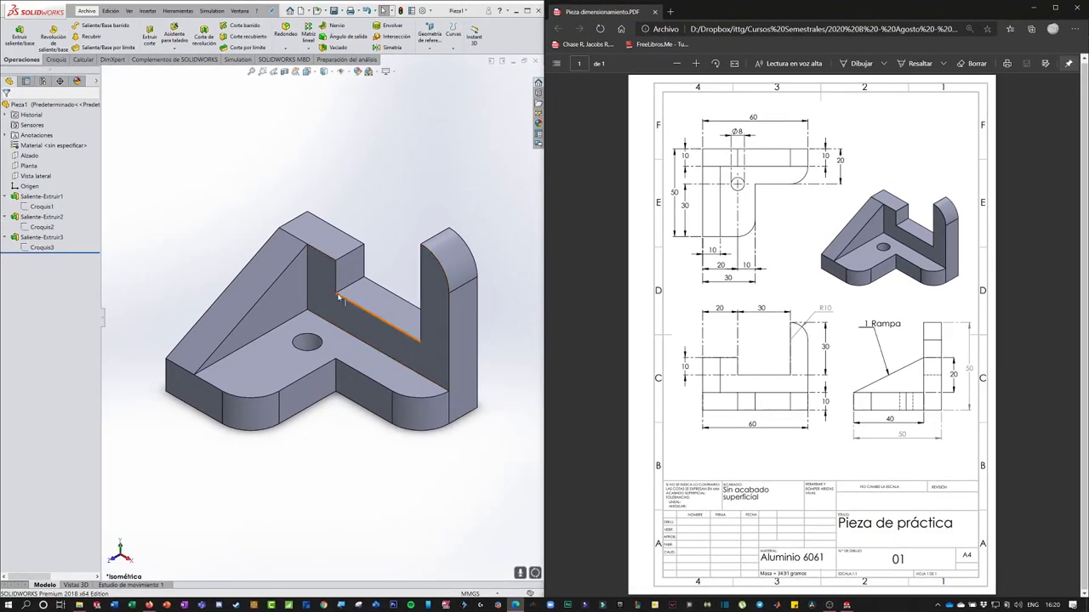
Open Mass Properties from the Evaluate tab to check Pieza1's 34.91 g mass.
{"action": "left_click", "coordinate": [83, 60]}
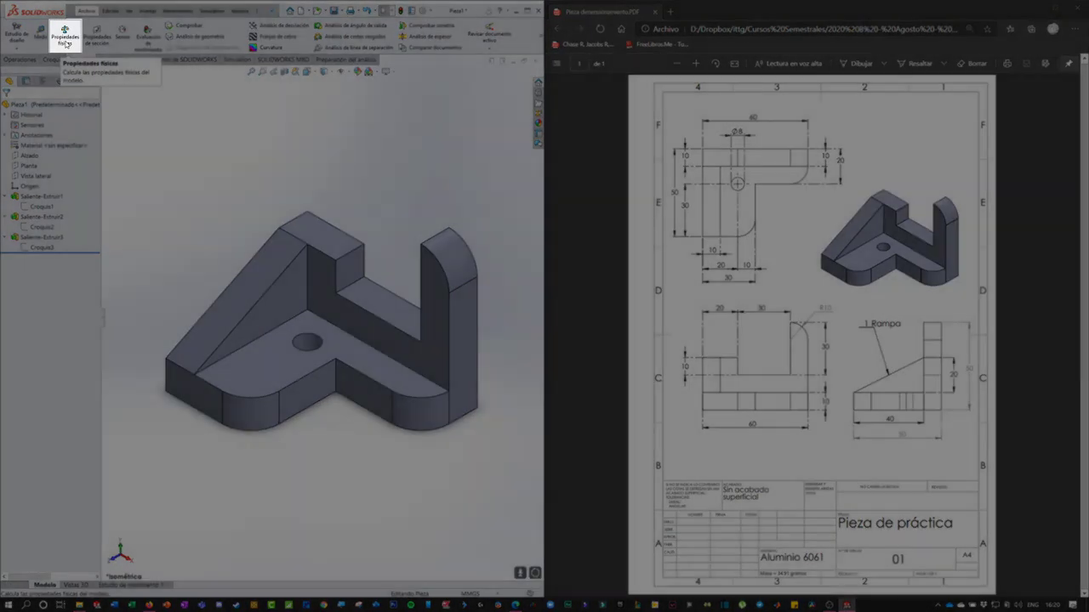
{"action": "left_click", "coordinate": [66, 40]}
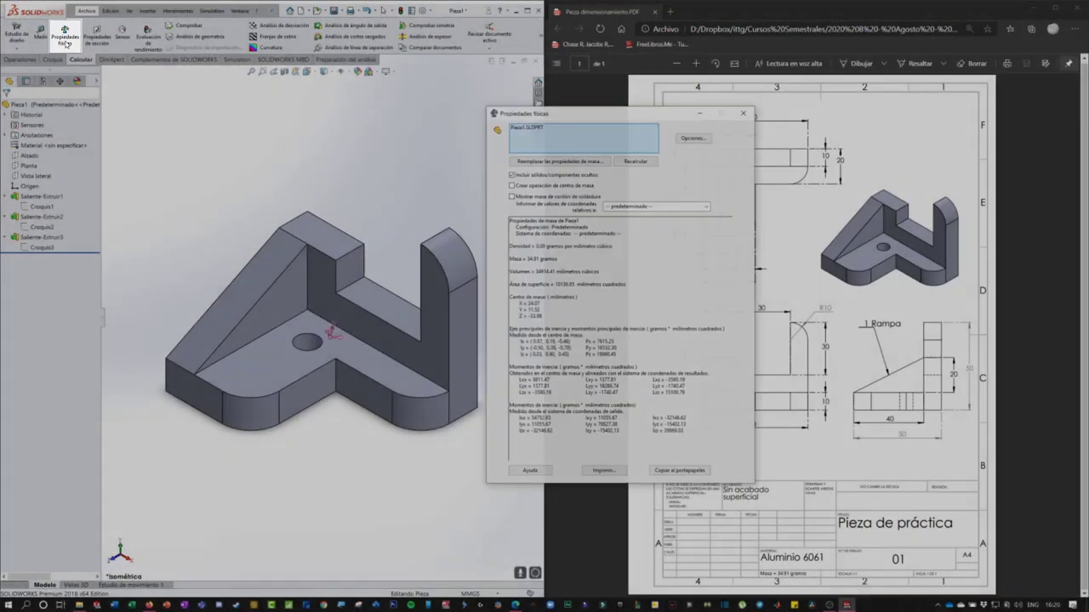